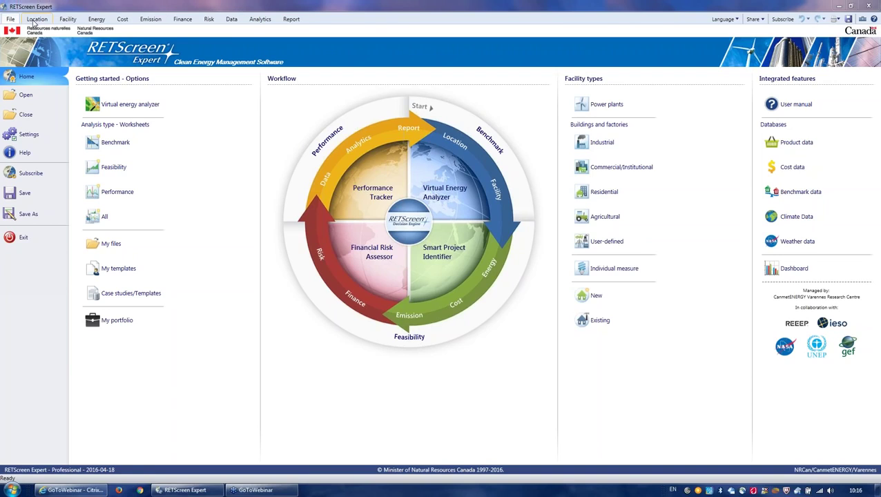
- Look over the Location worksheet and the Facility worksheet, and return to the Home page
click(35, 19)
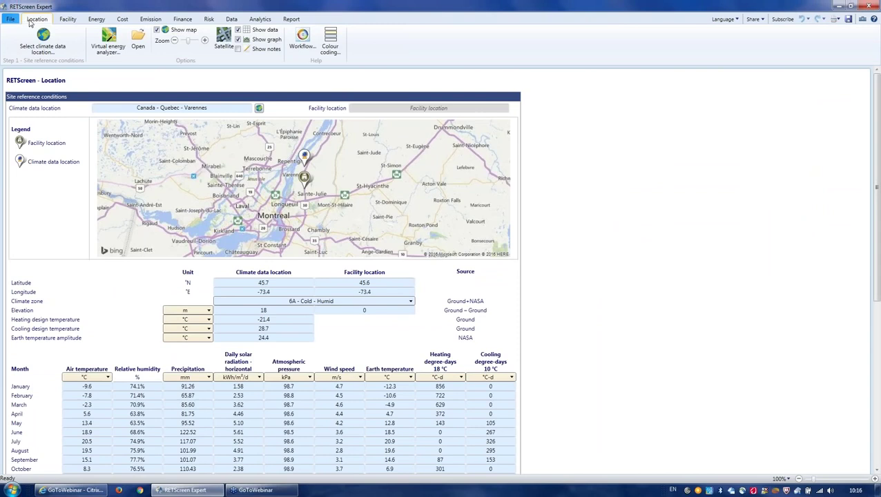
click(66, 21)
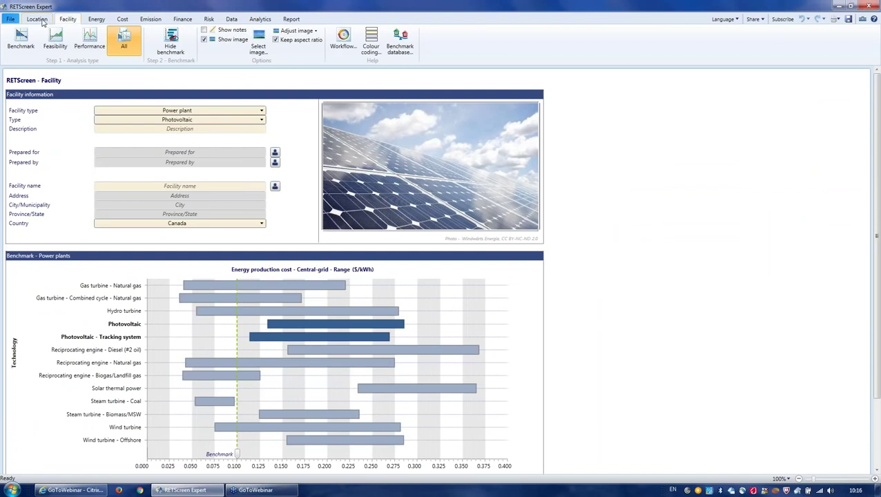
click(38, 20)
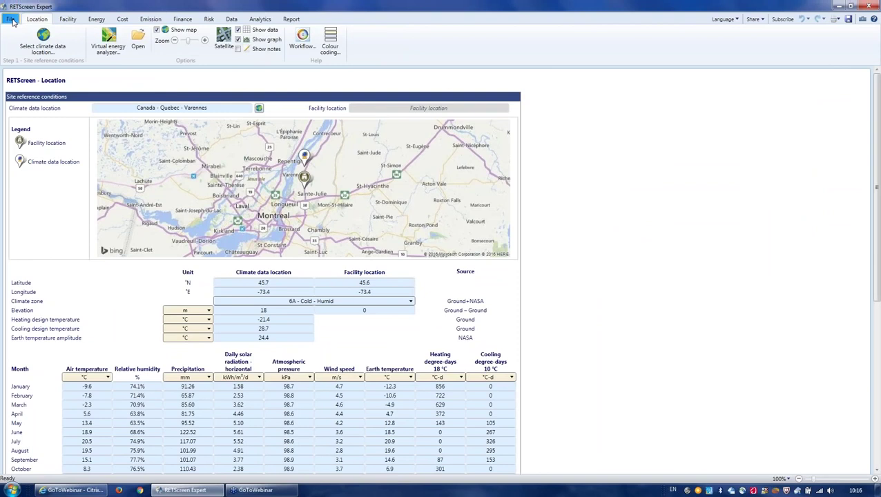
click(11, 19)
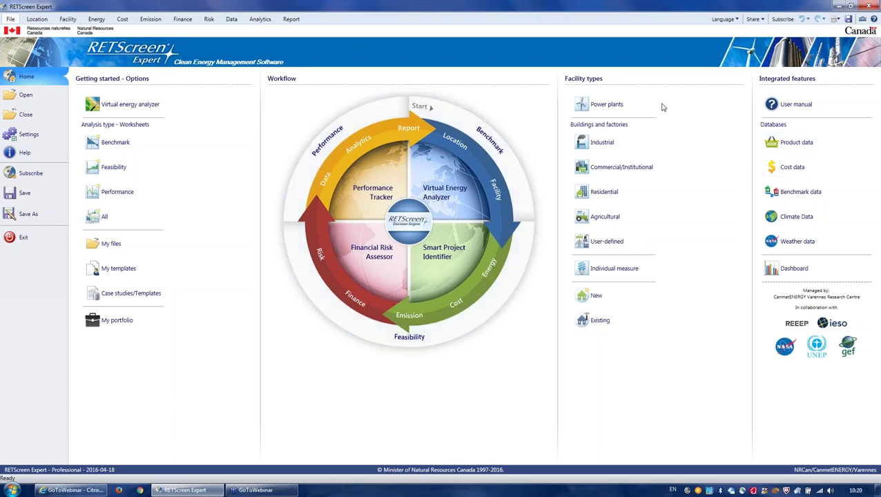
- Preview the facility types on the Home page from Power plants to Individual measure, and consult the Home help topic
mouse_move(648, 109)
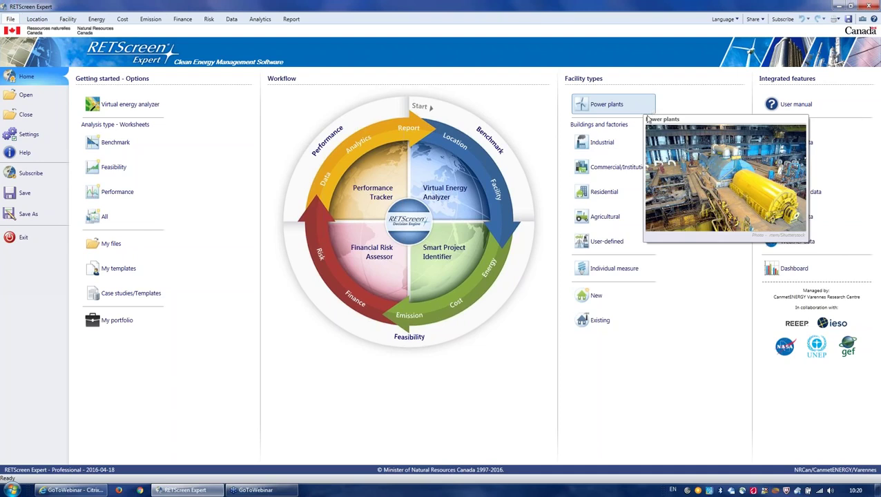
mouse_move(649, 144)
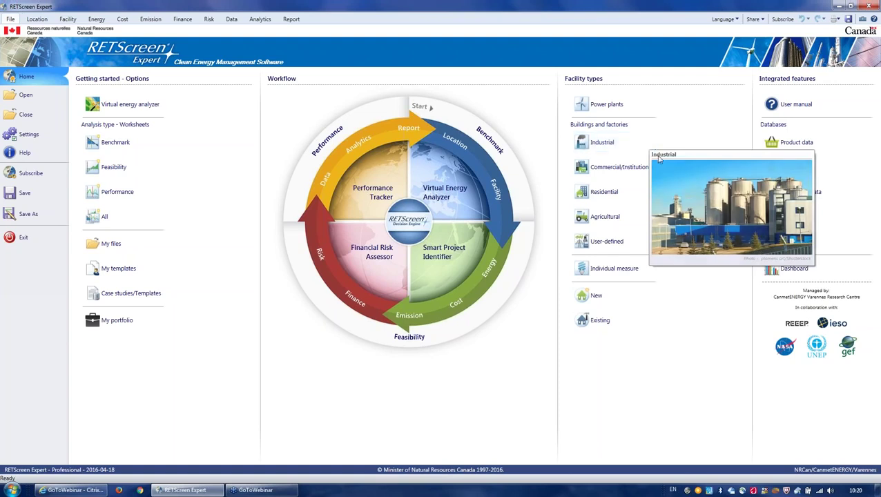
mouse_move(653, 169)
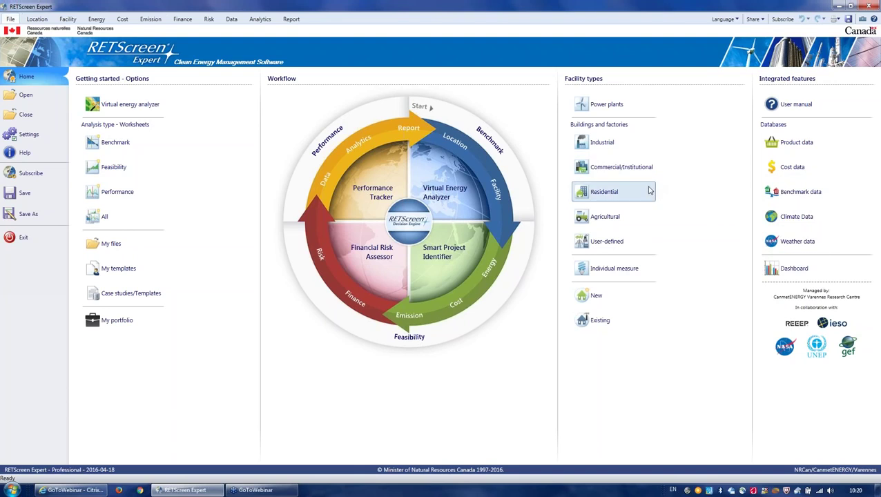
mouse_move(649, 190)
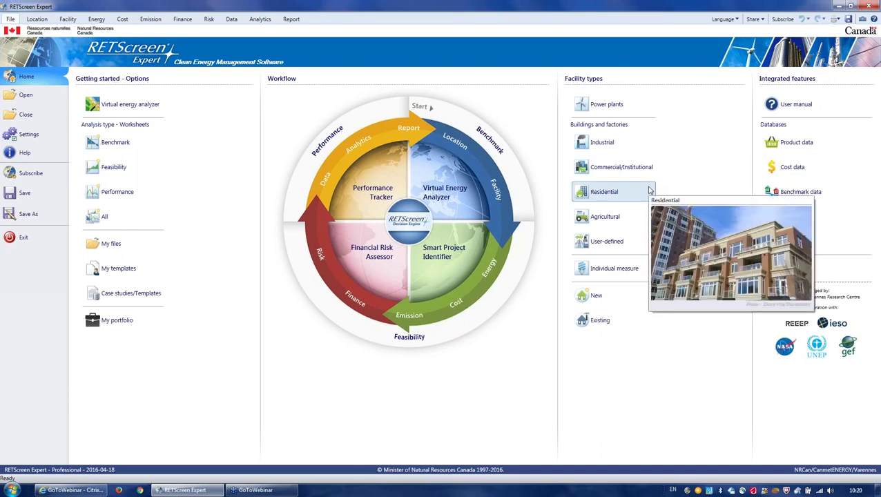
mouse_move(642, 216)
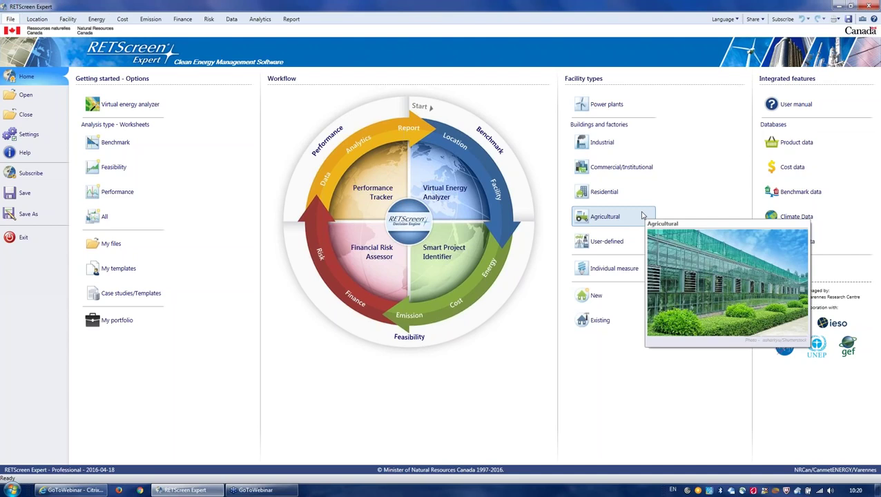
mouse_move(642, 245)
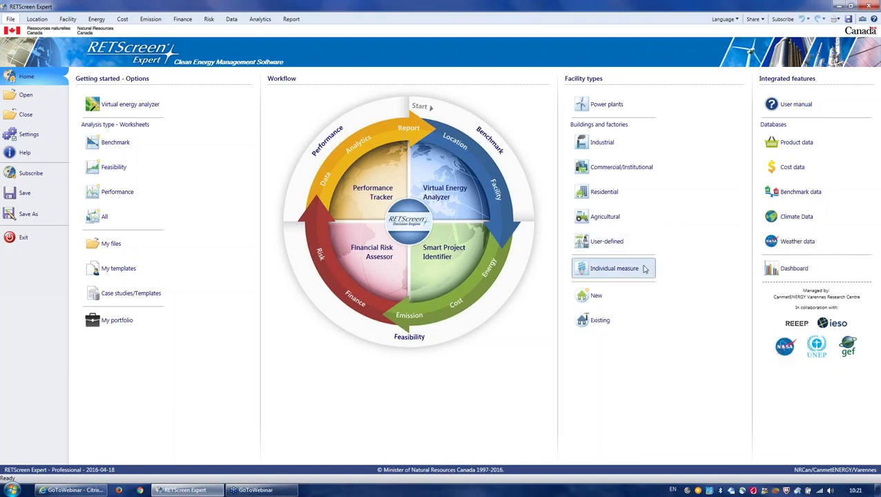
mouse_move(643, 269)
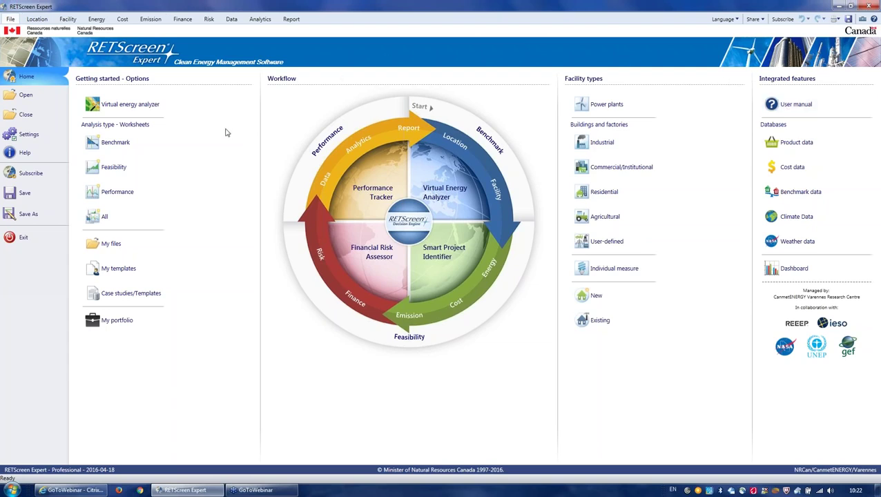
click(150, 81)
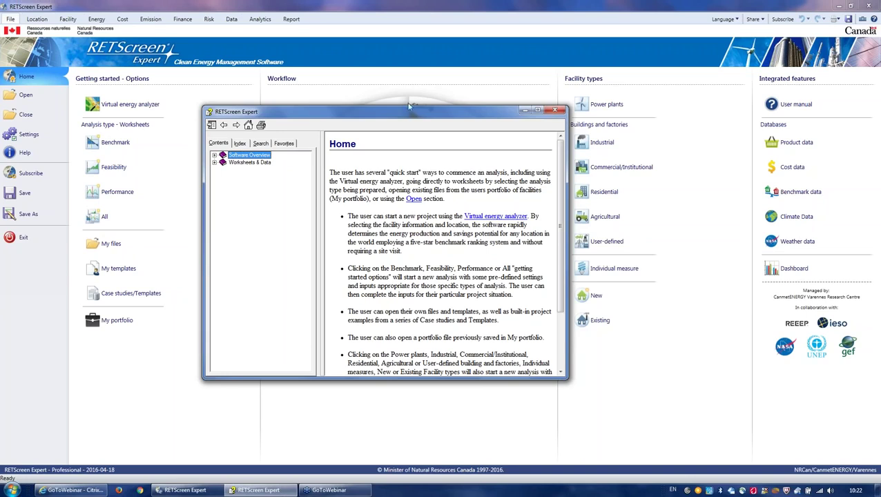
click(555, 110)
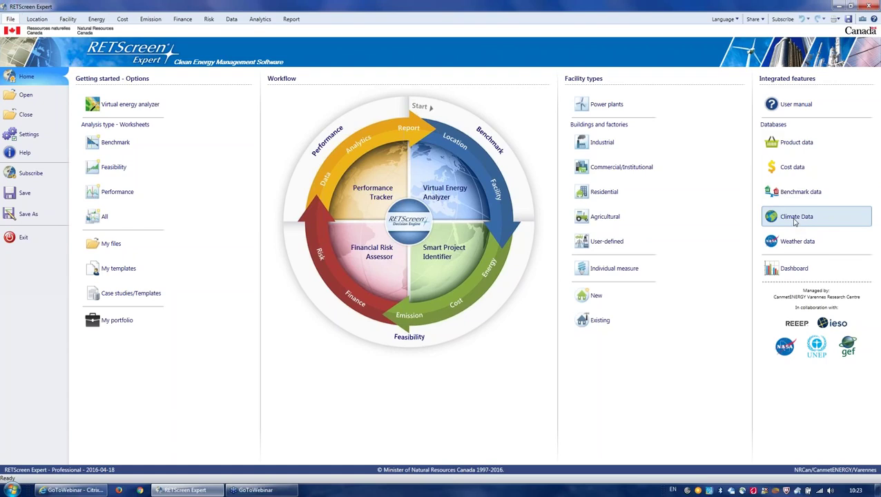
- In the climate database, place the facility location at 45.07°N, -69.93°E and choose Augusta Airport as the climate data location
click(795, 222)
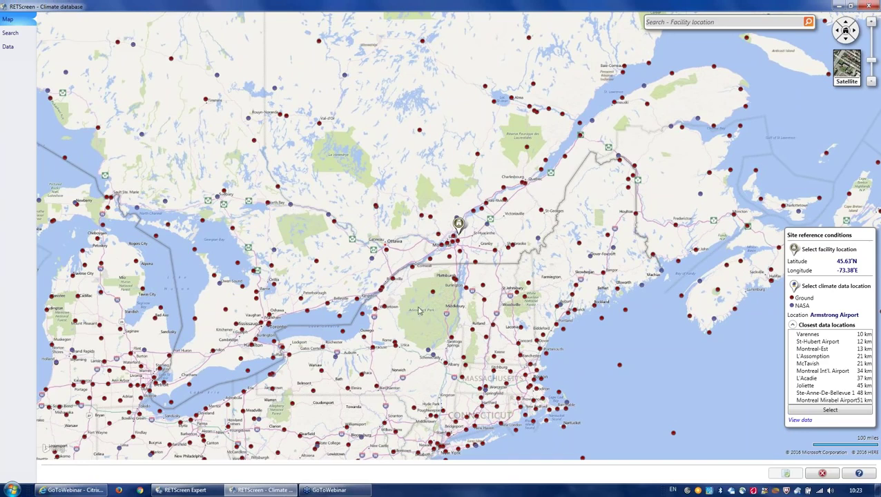
click(570, 258)
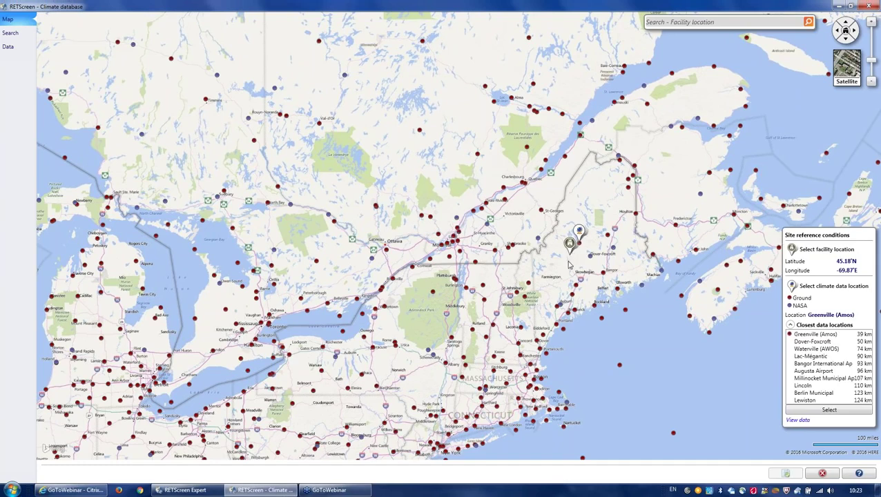
click(568, 260)
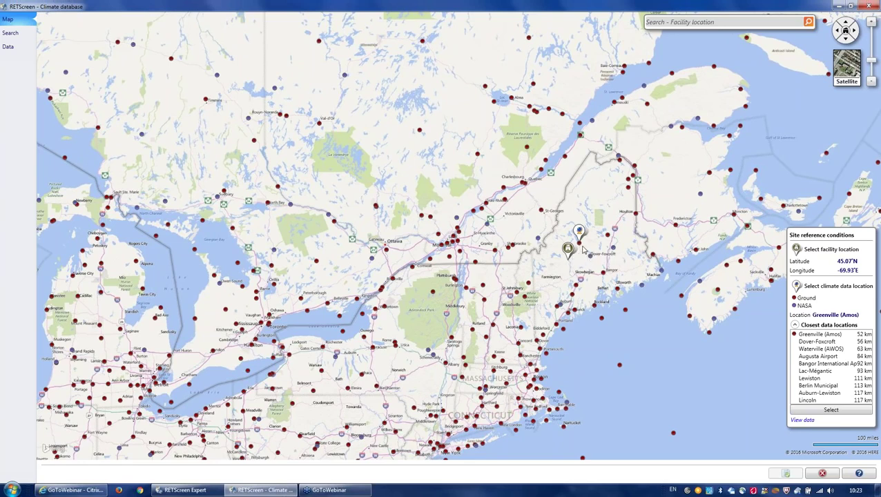
click(808, 343)
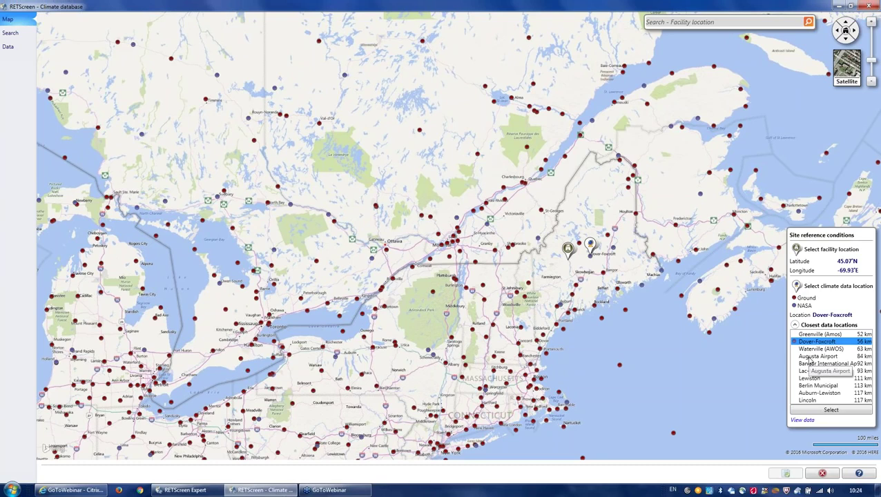
click(809, 356)
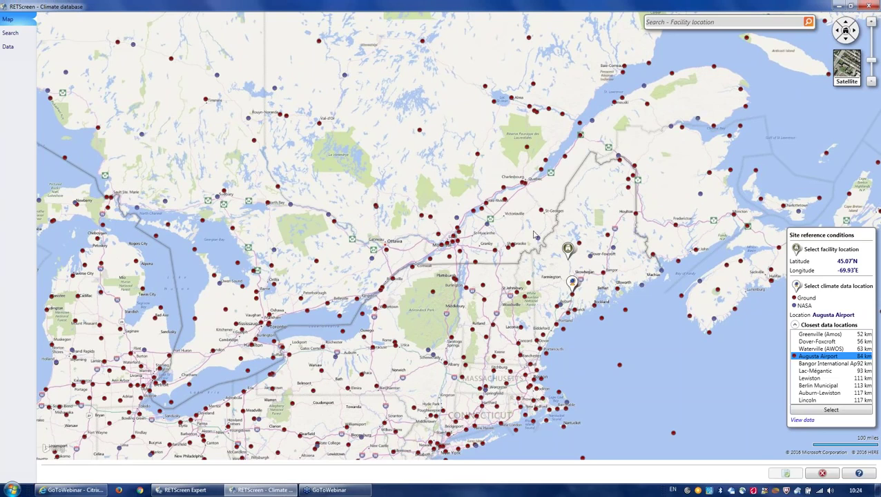
- Survey the climate data locations worldwide on the map, close the climate database and open the Dashboard
scroll(535, 235, down, 3)
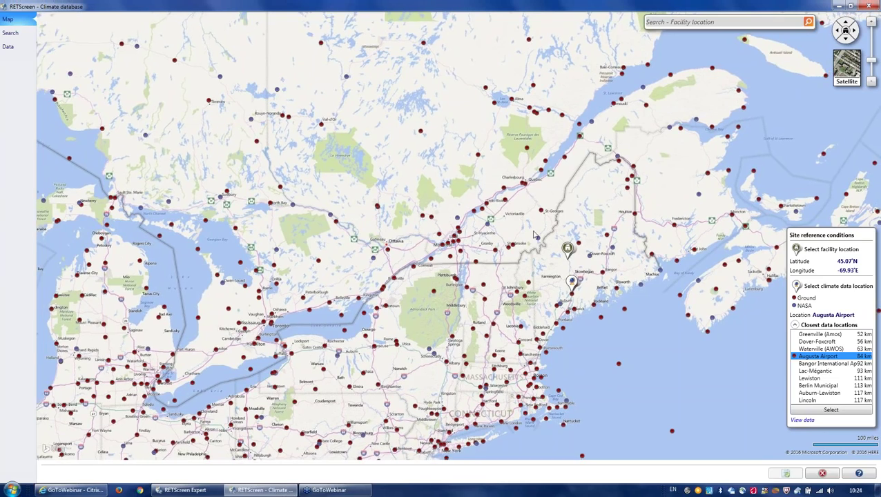
scroll(537, 233, down, 2)
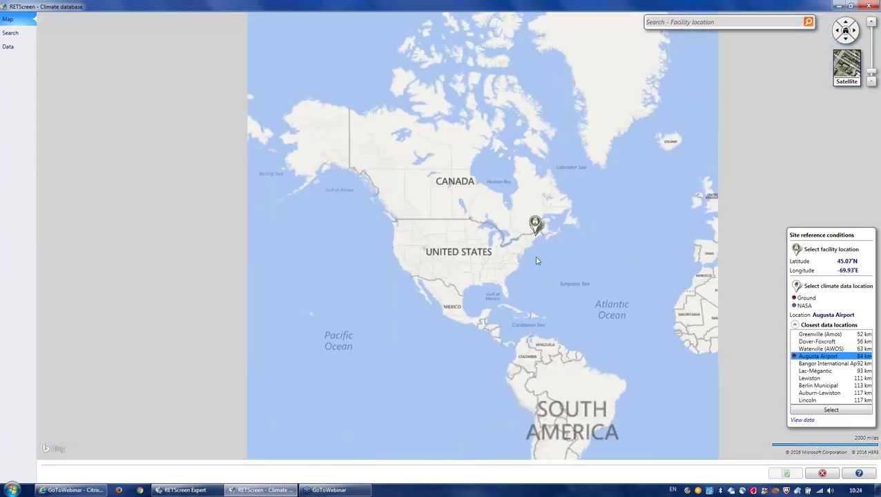
drag(570, 272, 436, 232)
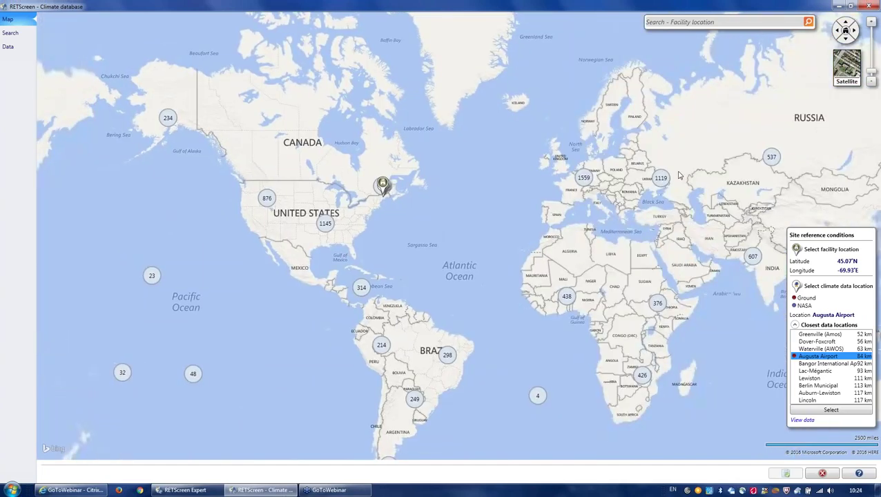
key(alt+F4)
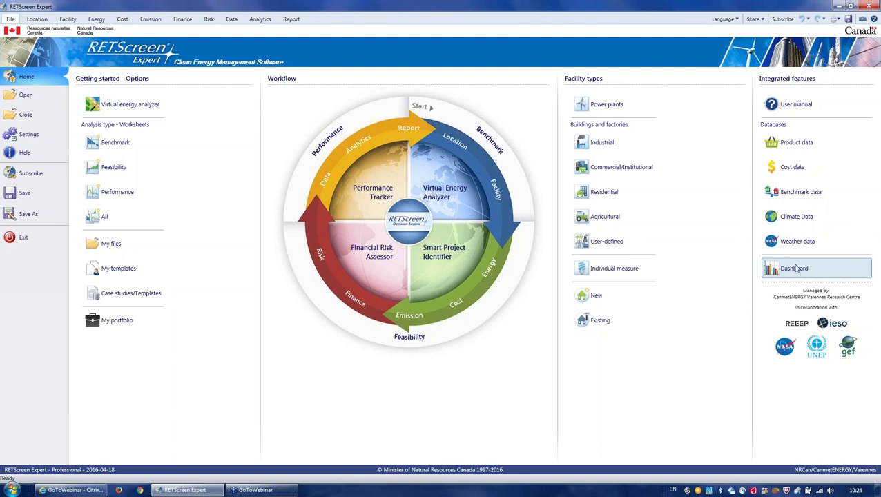
click(795, 269)
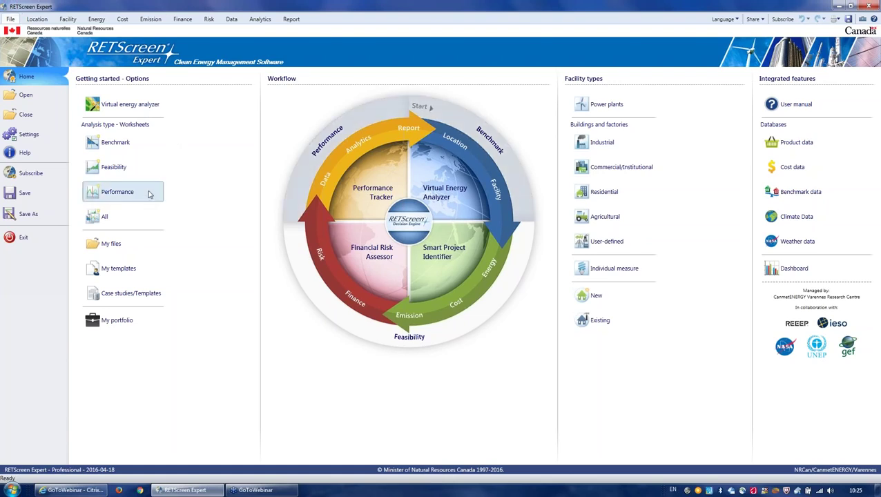
- Open the Virtual energy analyzer and review the available technology types for the Power plant facility type
click(154, 108)
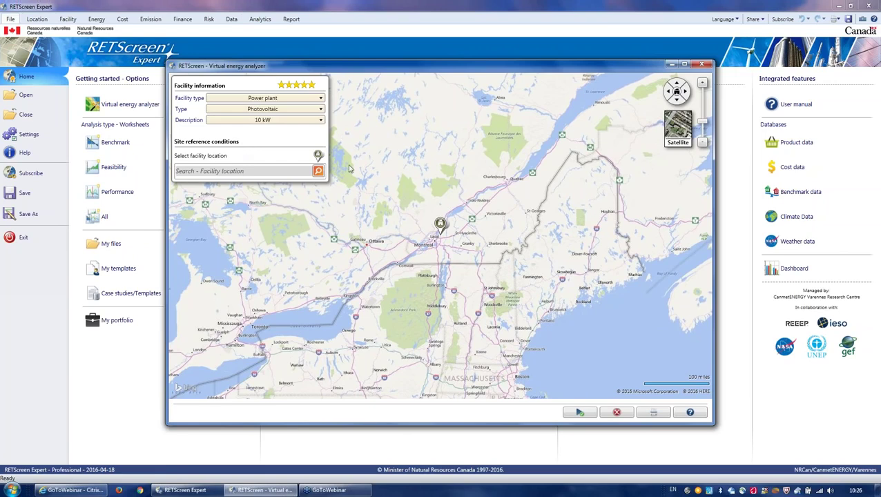
click(269, 100)
click(269, 105)
click(268, 111)
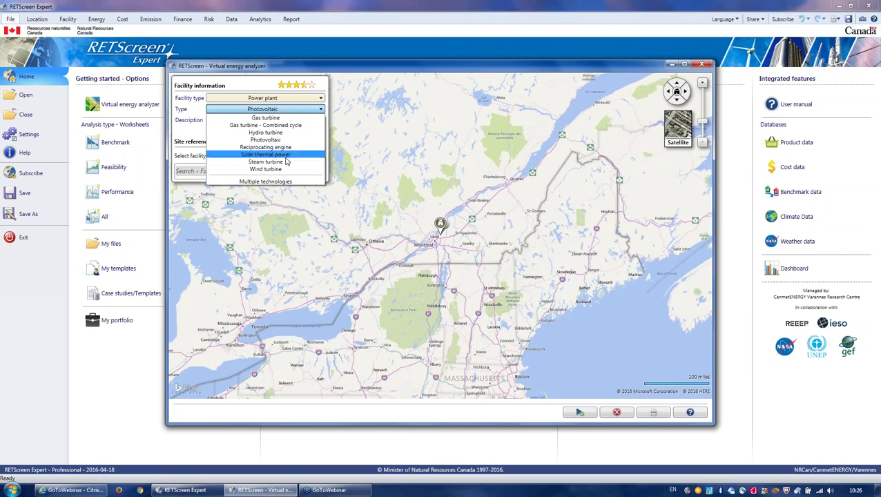
click(281, 102)
- Set the facility type to Industrial, check the star rating legend and review the available industrial types
click(281, 102)
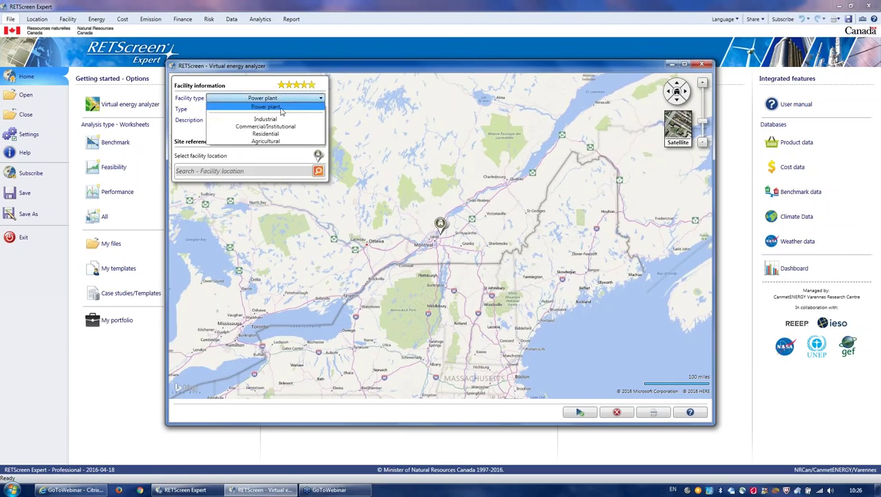
click(281, 120)
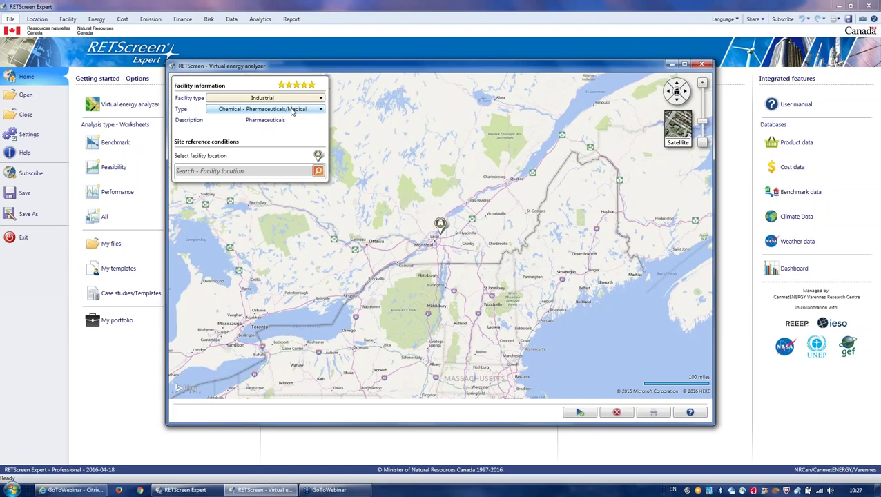
mouse_move(300, 90)
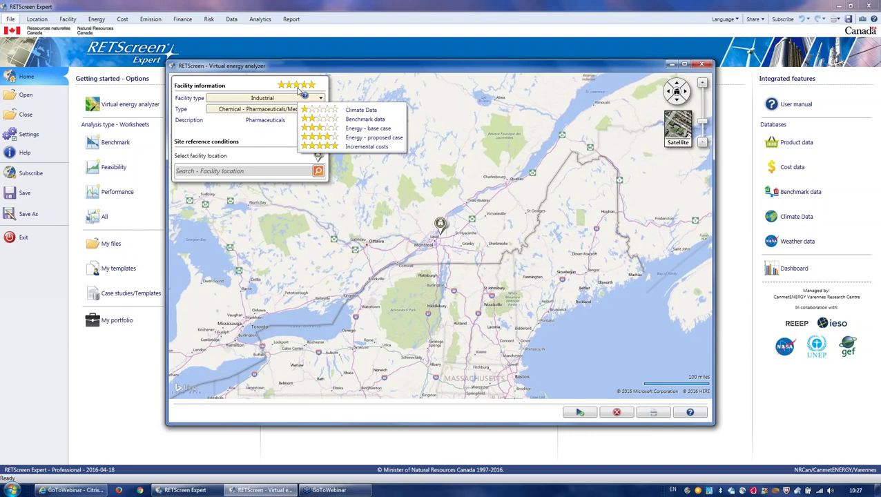
click(265, 109)
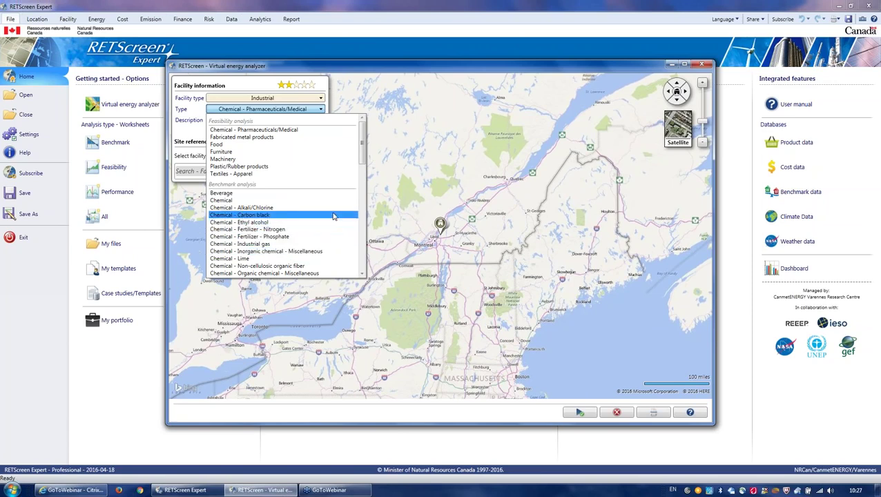
drag(362, 162, 362, 124)
click(281, 101)
- Set the facility type to Commercial/Institutional and the description to Elementary school/Primary school
click(282, 101)
click(282, 132)
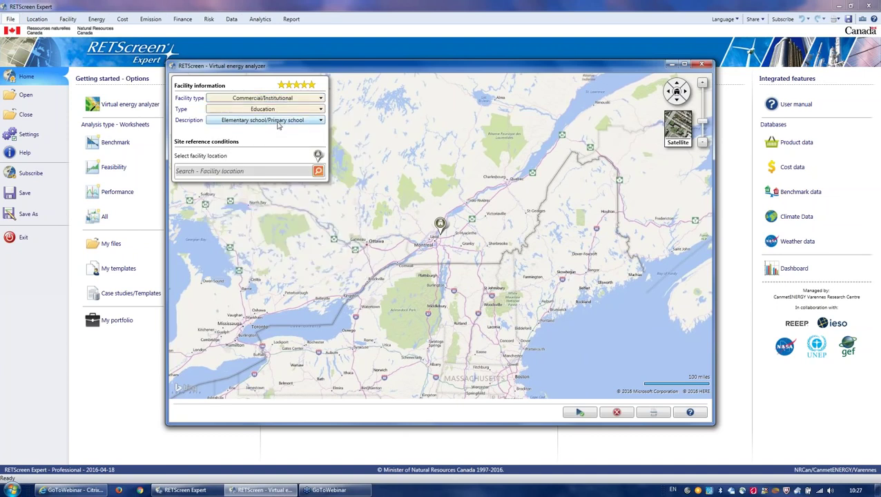
click(279, 123)
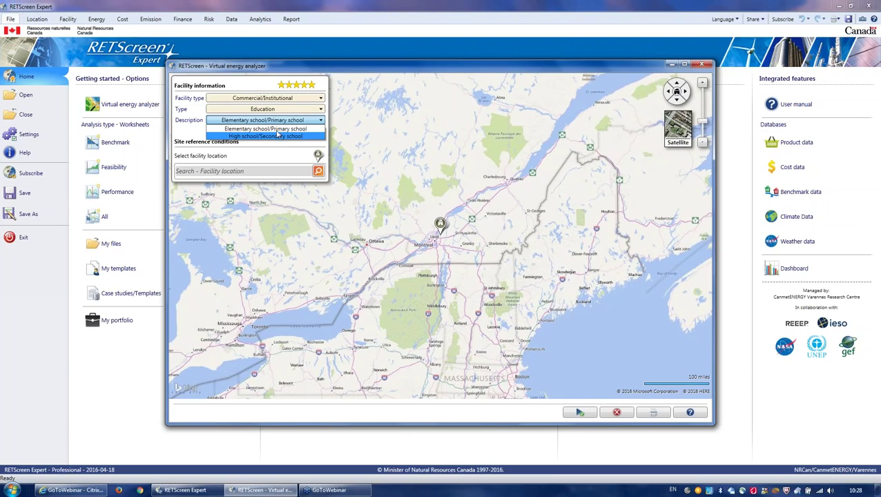
click(278, 129)
- Set the Commercial/Institutional type to Food retail and to Food services, and review the restaurant descriptions offered
click(276, 112)
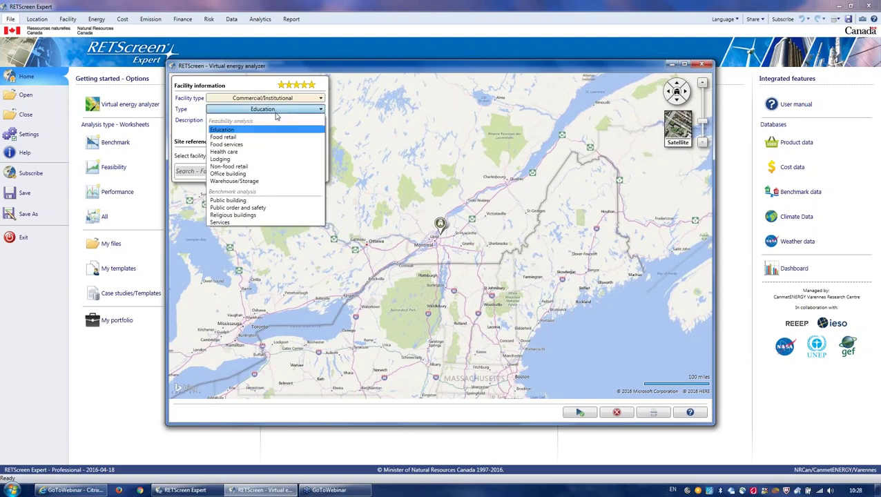
click(270, 139)
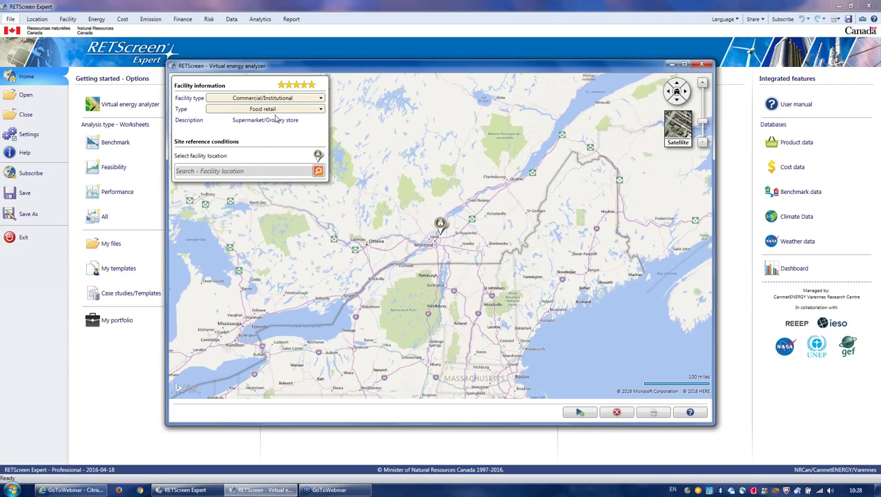
click(276, 110)
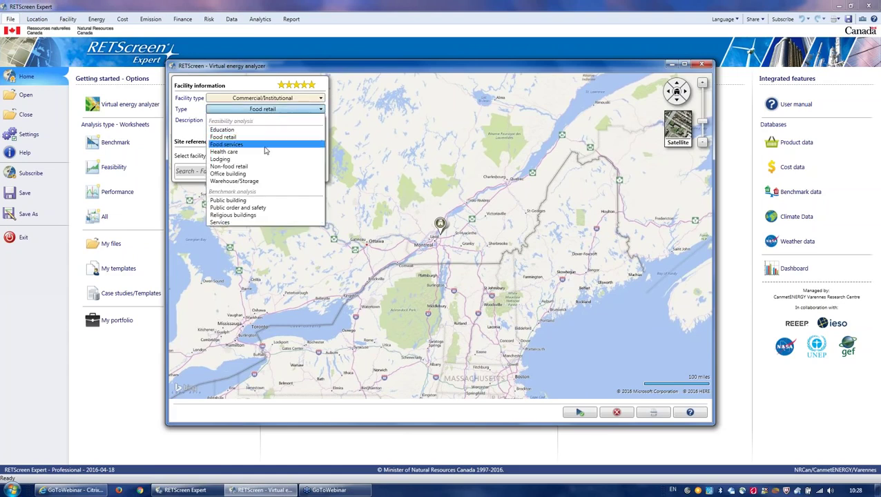
click(265, 145)
click(271, 121)
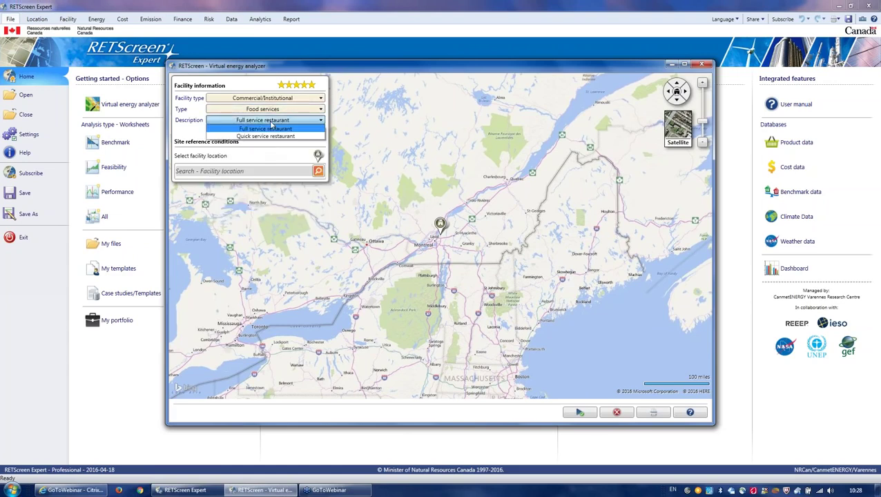
click(271, 125)
- Set the type to Health care and to Lodging, and review the descriptions available for each
click(269, 111)
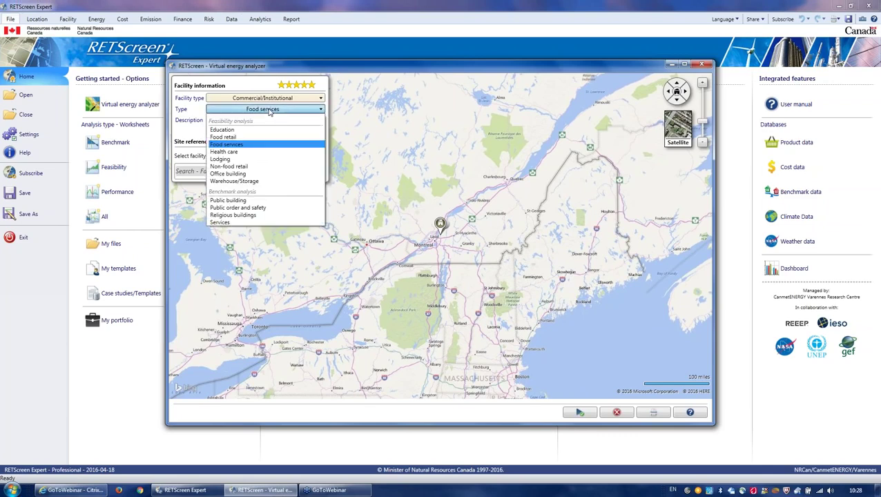
click(265, 151)
click(271, 122)
click(273, 112)
click(271, 110)
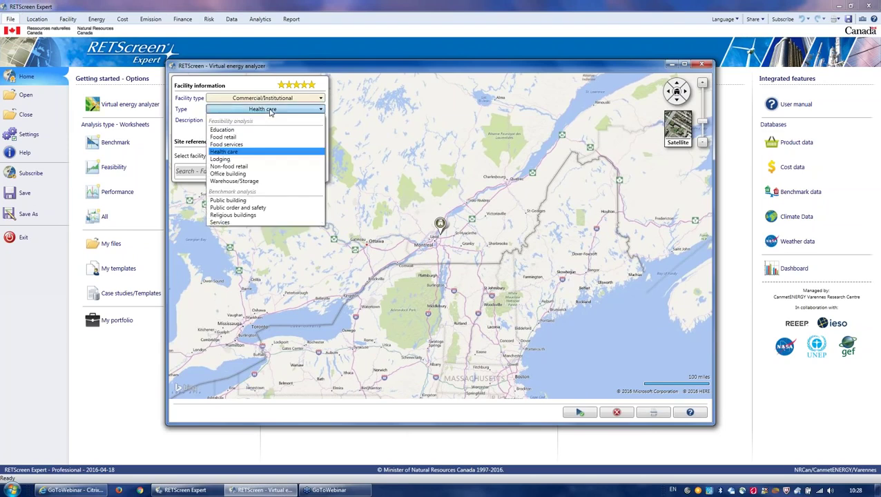
click(260, 160)
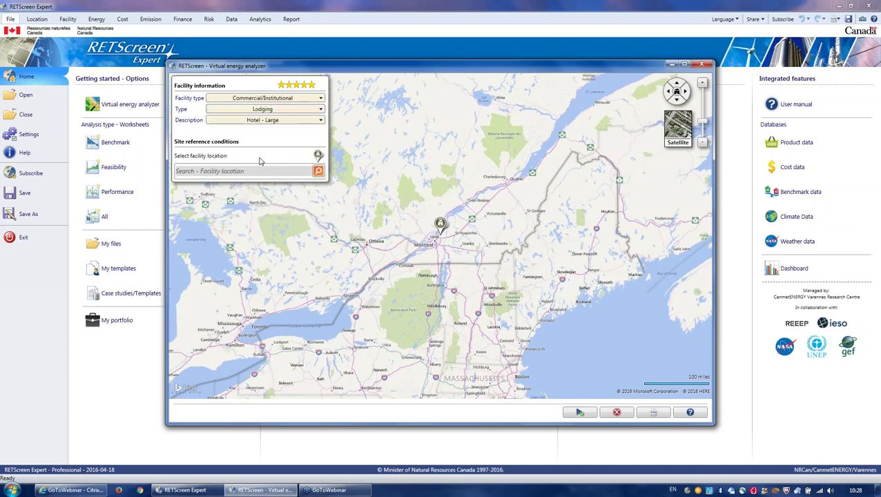
click(274, 121)
click(274, 121)
- Set the facility type to Residential and review the available residential types
click(272, 110)
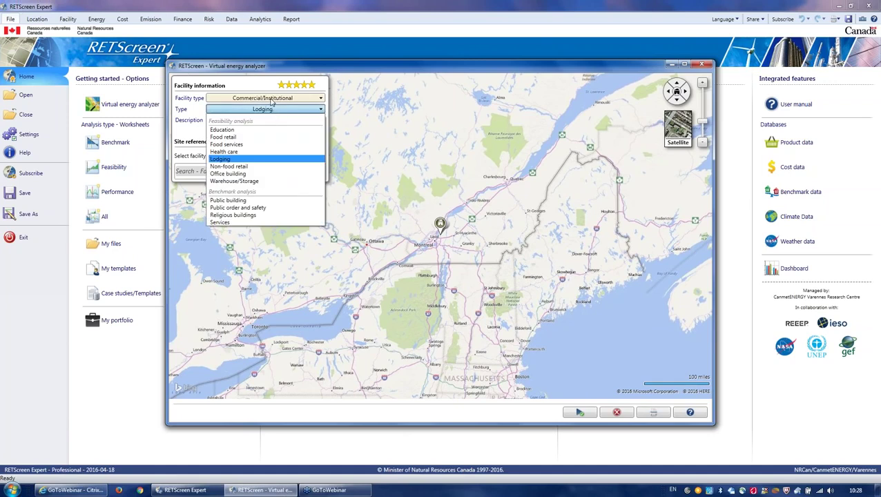
click(271, 102)
click(271, 100)
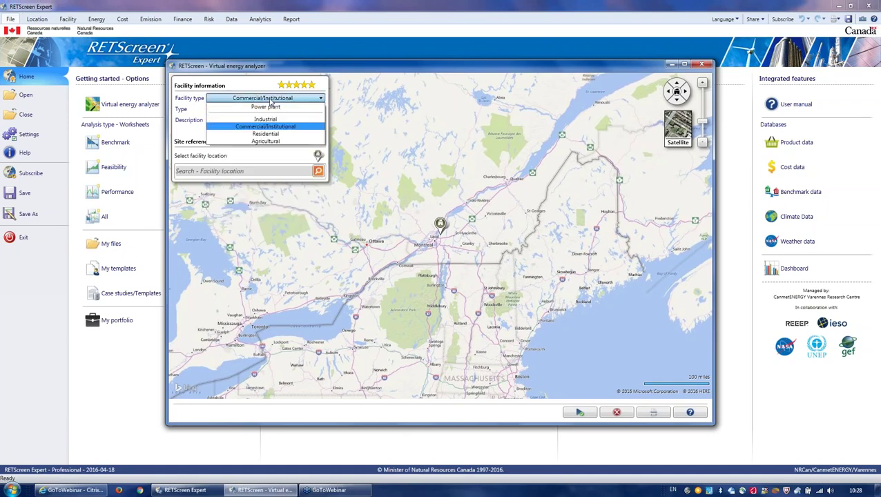
click(272, 133)
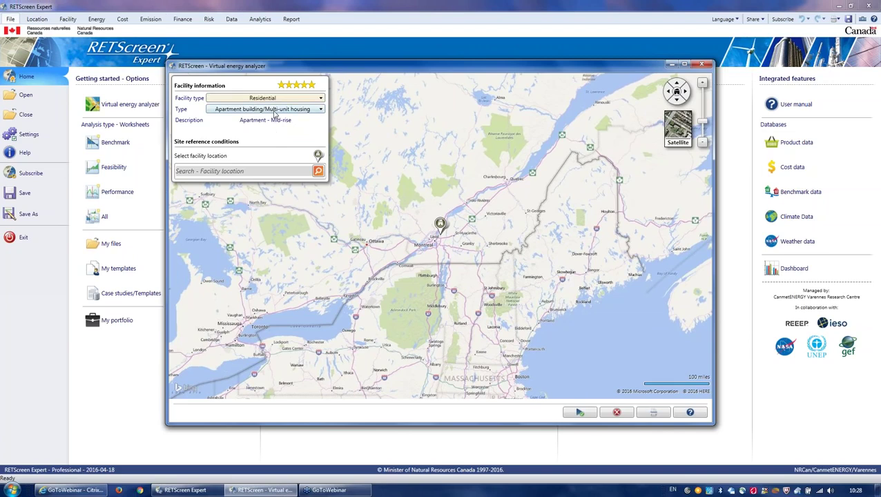
click(273, 110)
click(274, 111)
- Set the facility type to Agricultural and review the available agricultural types
click(272, 101)
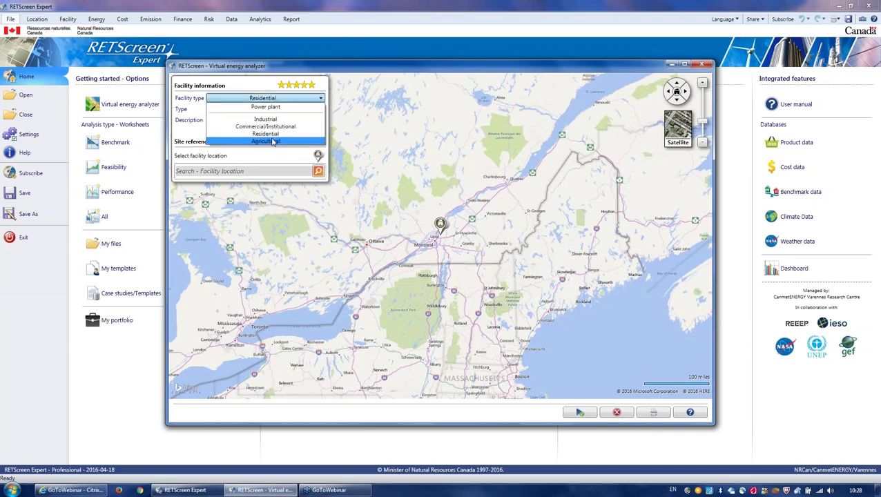
click(273, 141)
click(276, 111)
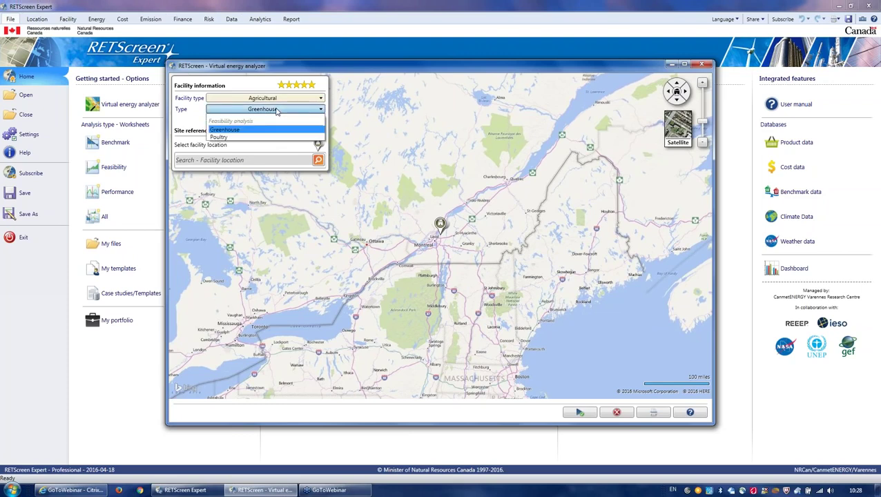
click(273, 98)
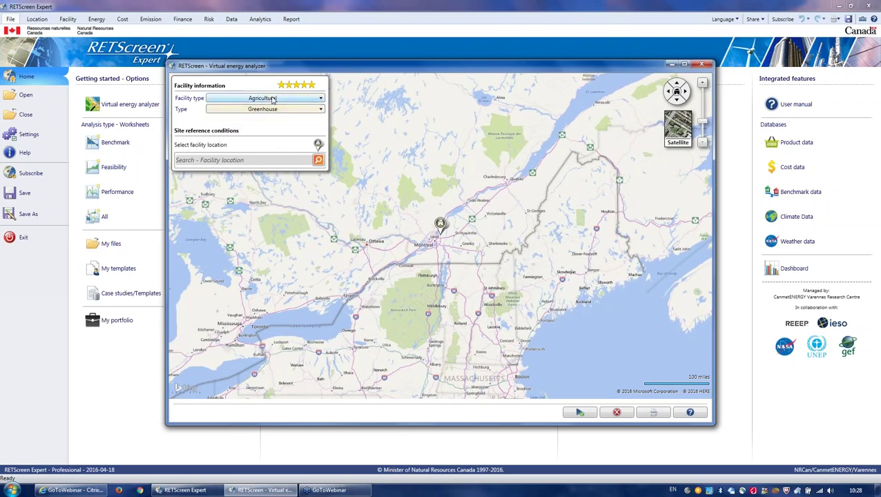
- Set the facility type to Commercial/Institutional, the type to Office building and the description to Office - Medium
click(273, 98)
click(274, 129)
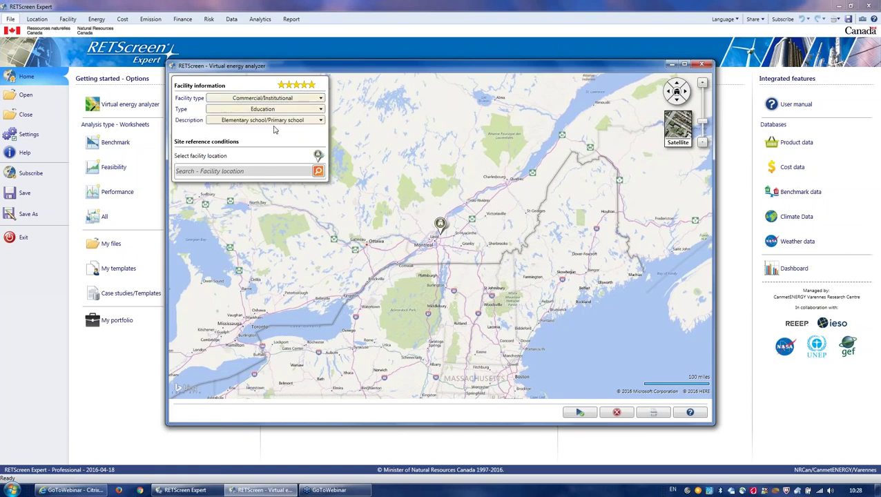
click(277, 111)
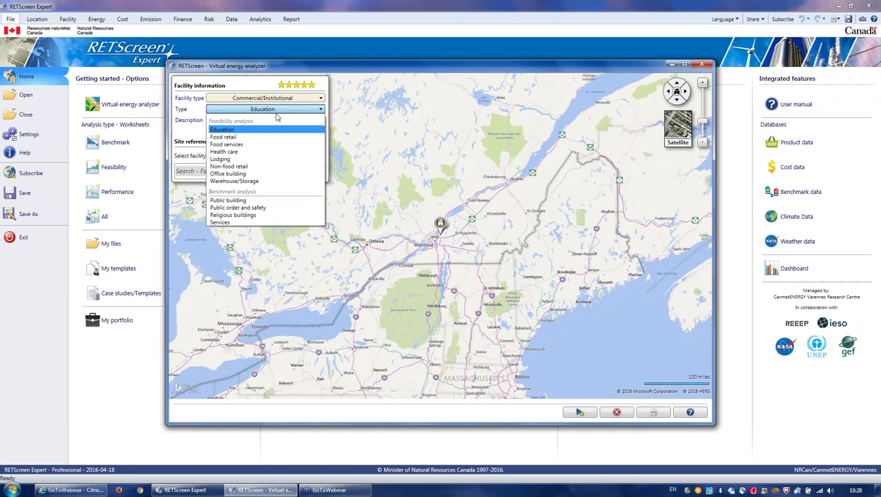
click(269, 177)
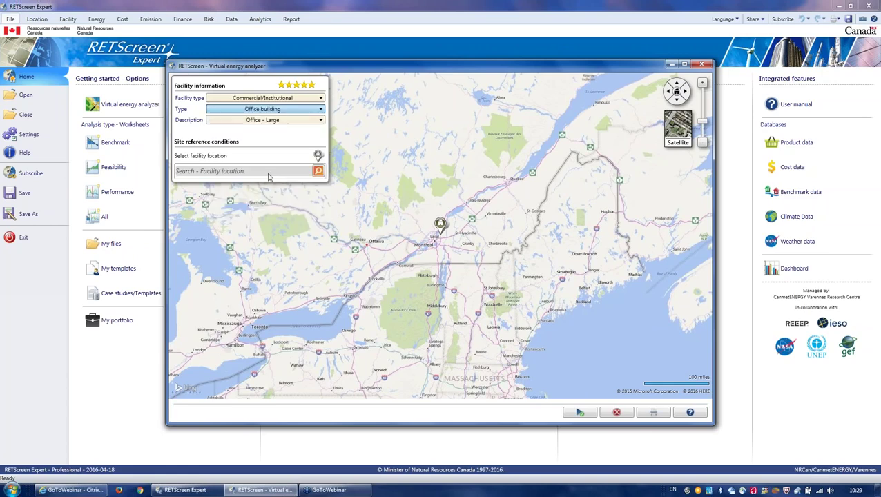
click(282, 122)
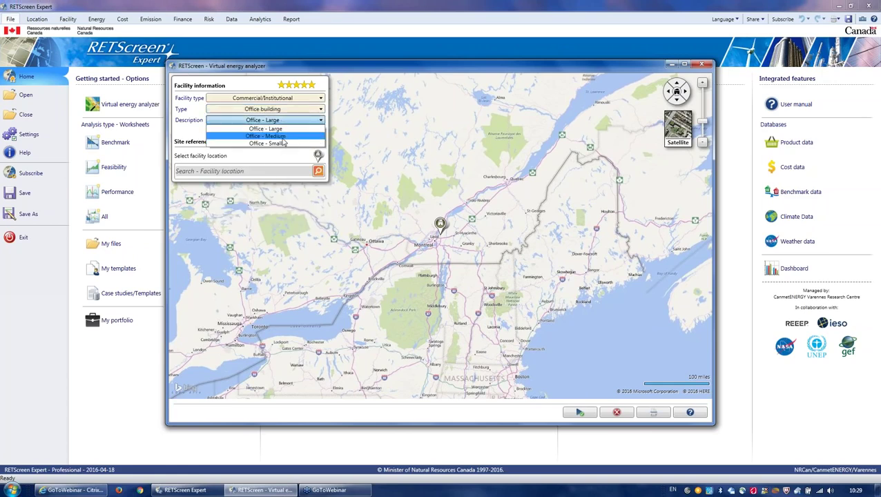
click(283, 138)
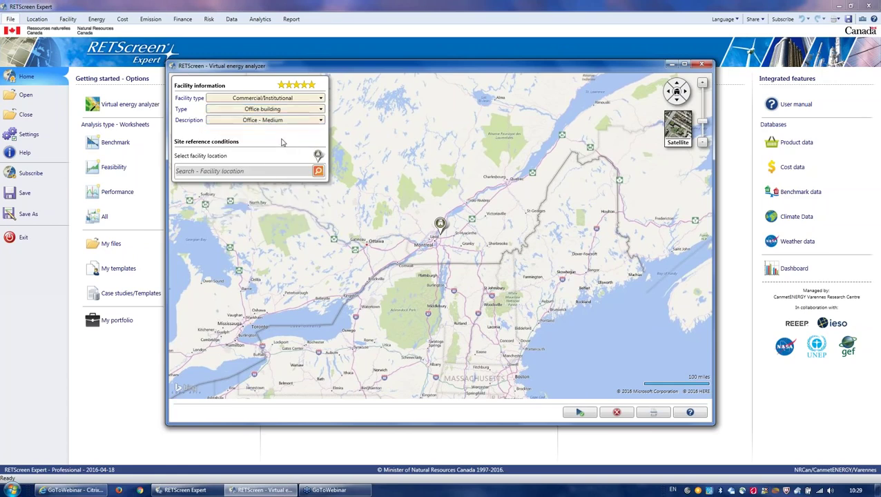
- Search the facility location for "suz" and select Suzhou, Jiangsu, China (Climate Data)
click(251, 174)
text(suz)
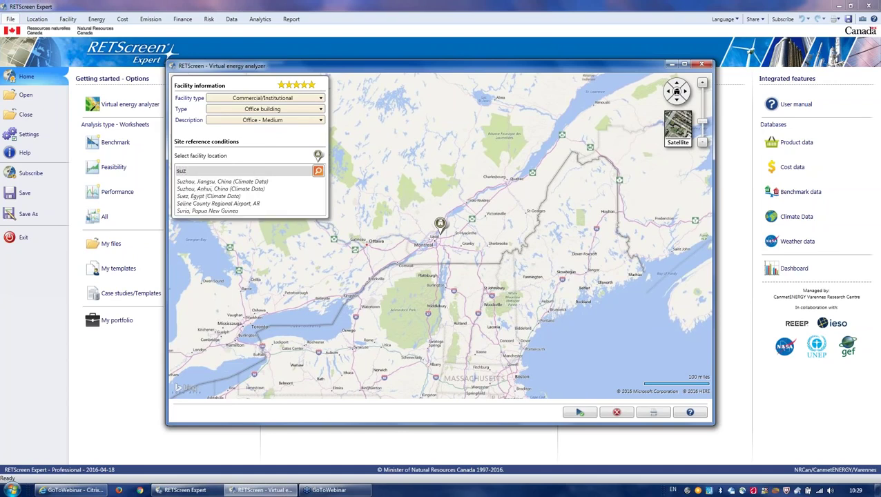
click(254, 182)
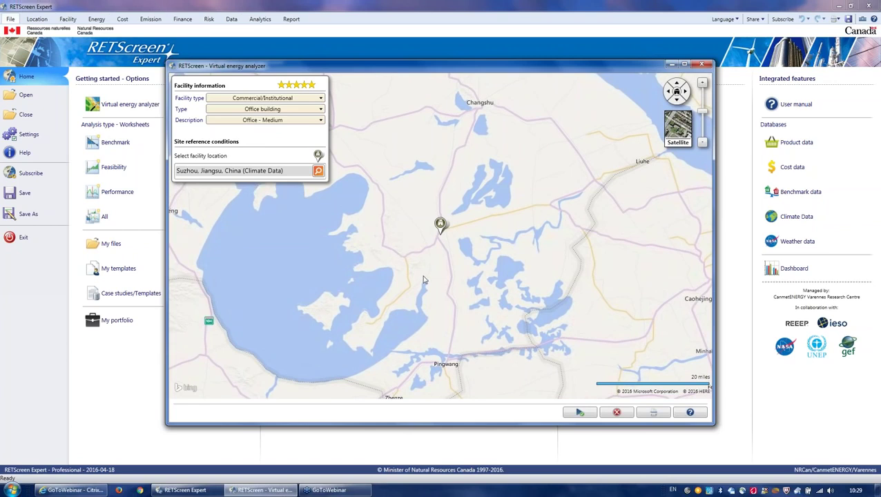
- Examine the Suzhou location on the map, both within China as a whole and close up around the city
scroll(424, 280, down, 3)
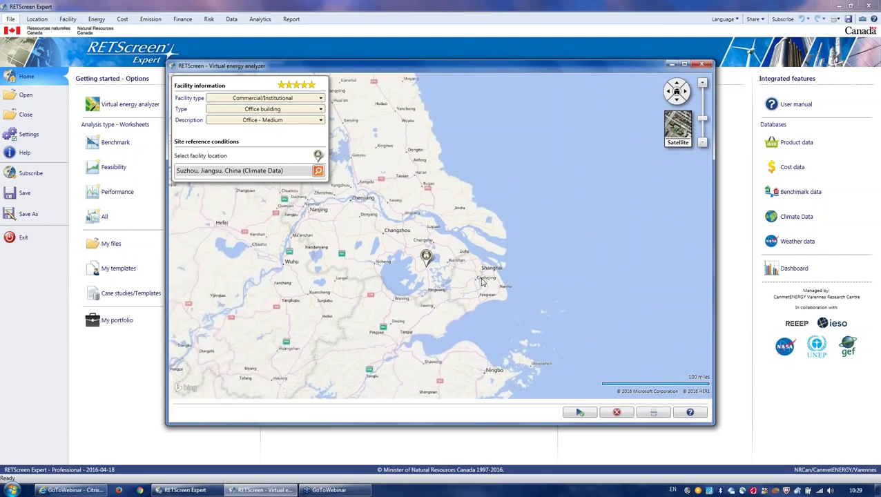
scroll(484, 282, down, 1)
scroll(476, 286, down, 2)
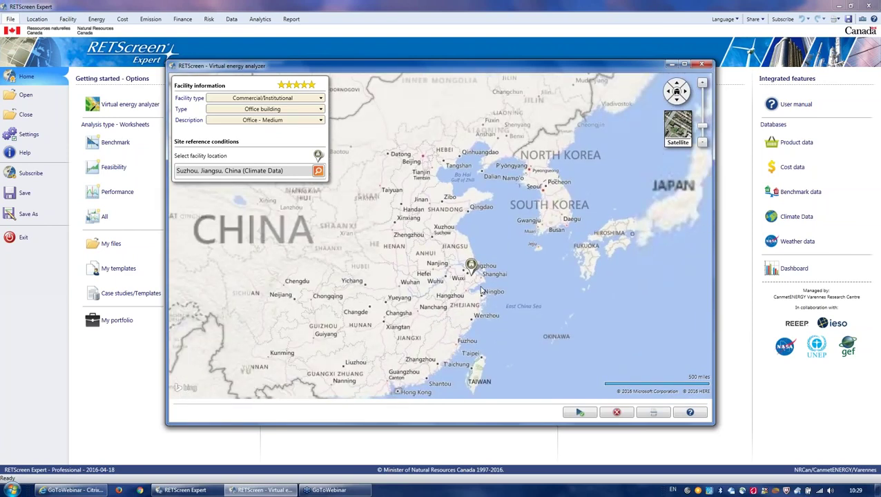
scroll(449, 307, down, 1)
scroll(437, 316, up, 2)
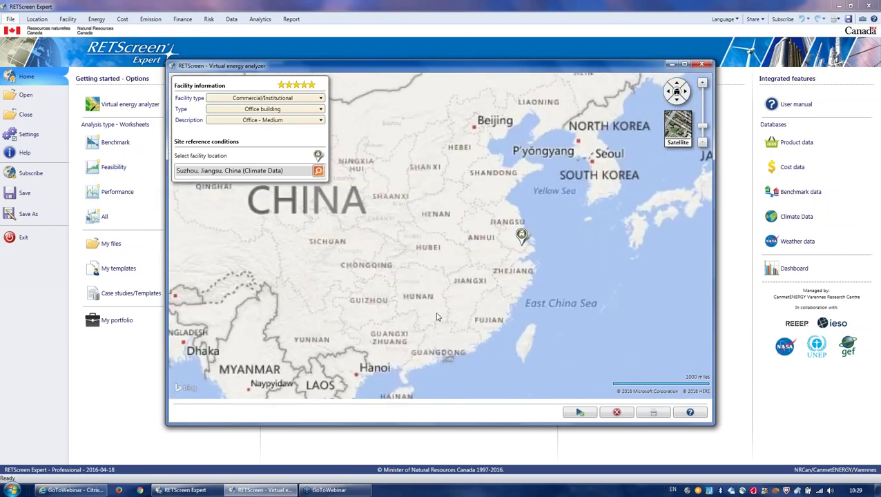
click(676, 91)
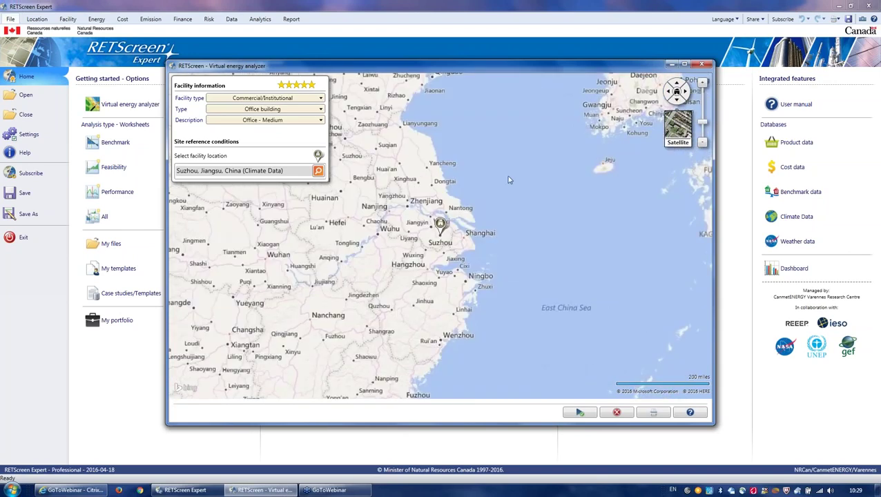
scroll(412, 301, up, 1)
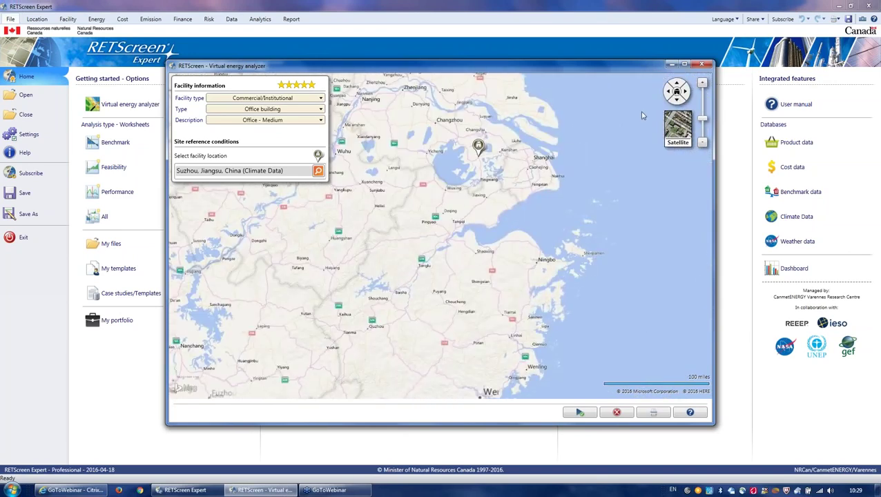
scroll(494, 284, up, 2)
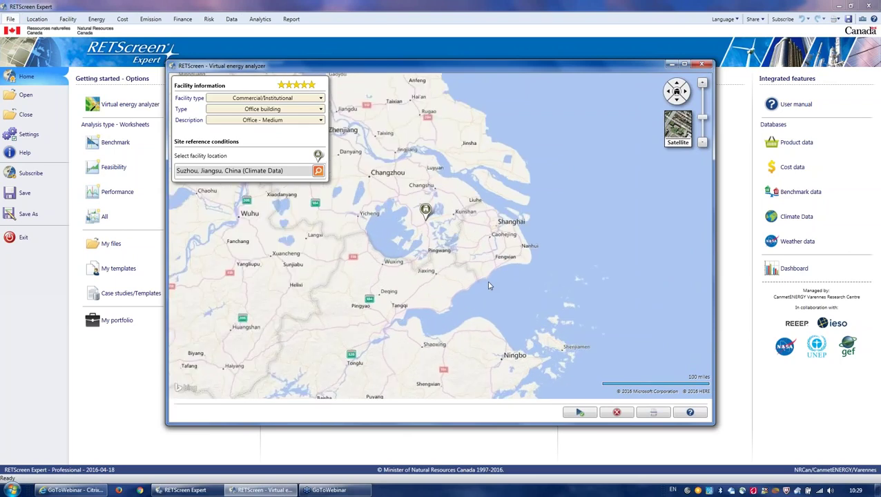
click(677, 91)
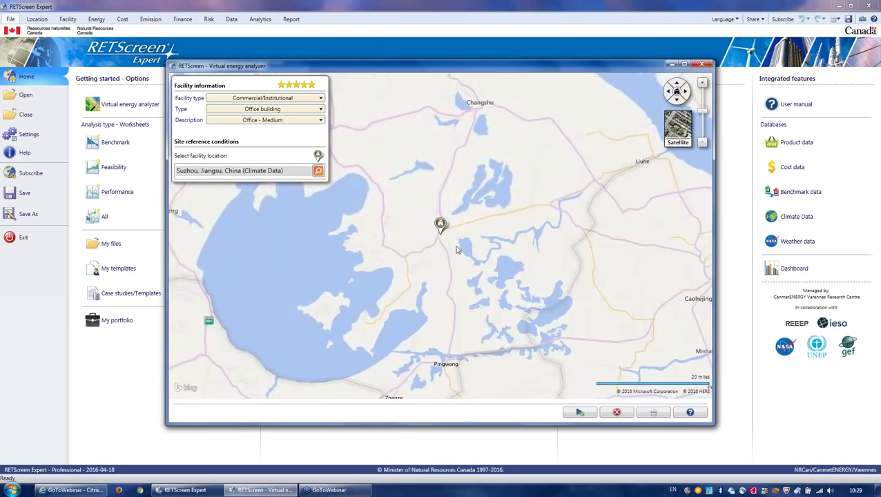
scroll(455, 250, up, 2)
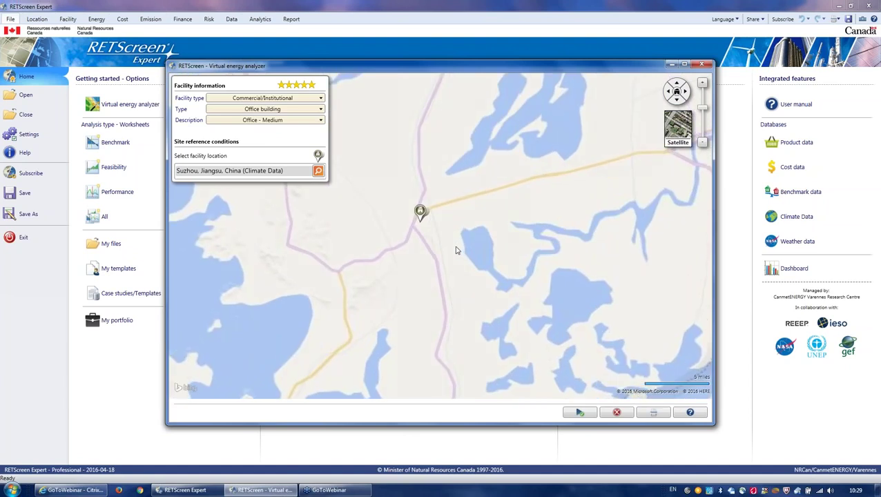
scroll(430, 262, up, 1)
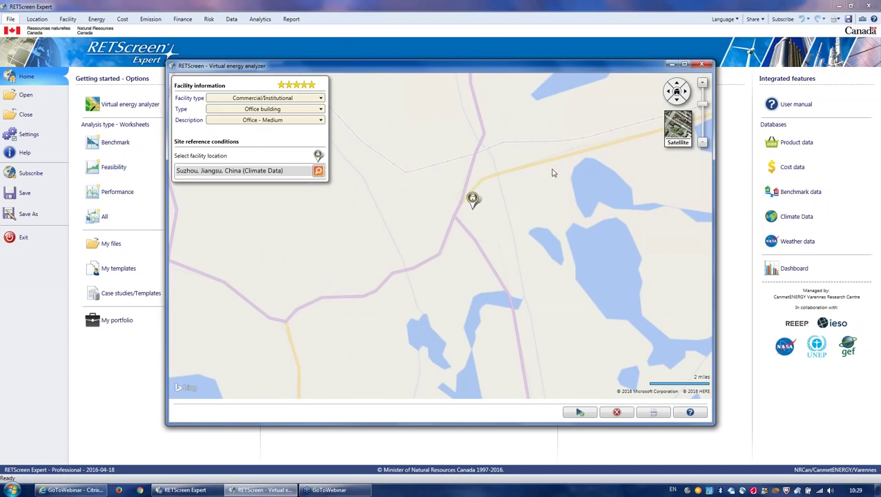
- Show the map as satellite imagery and place the facility marker on the white-roofed building just south of the red-roofed site in Suzhou
click(679, 129)
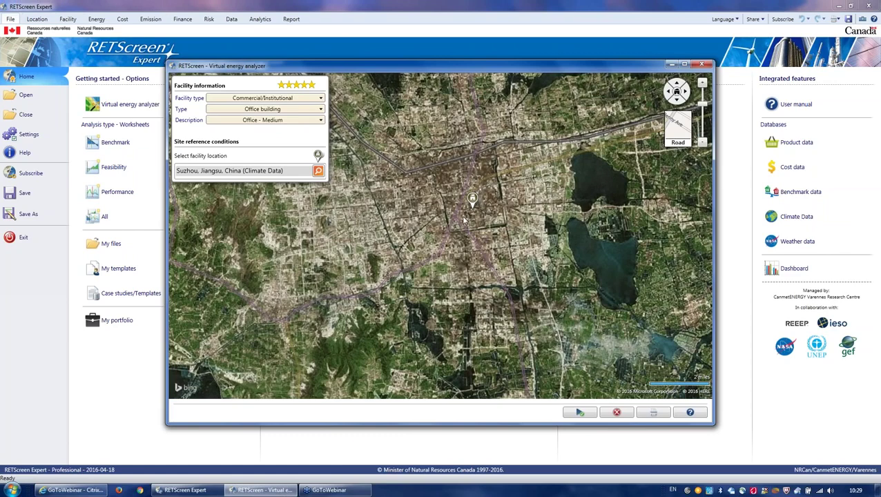
drag(455, 208, 470, 221)
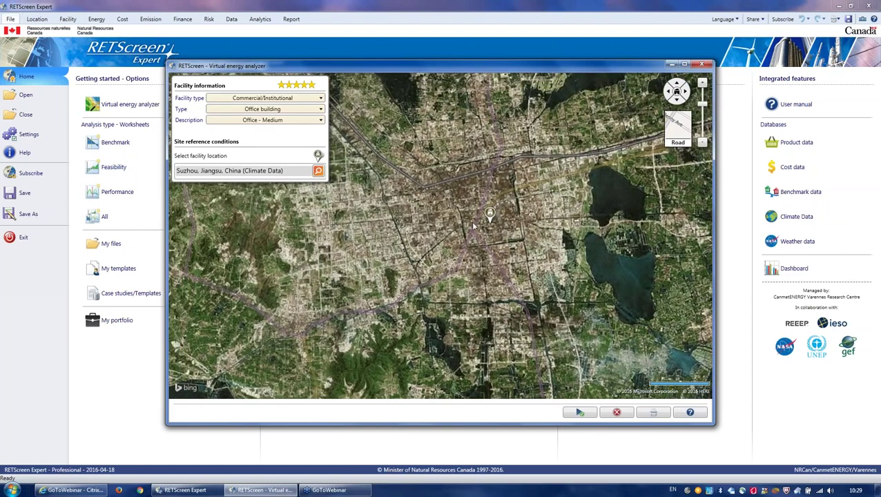
scroll(474, 226, up, 3)
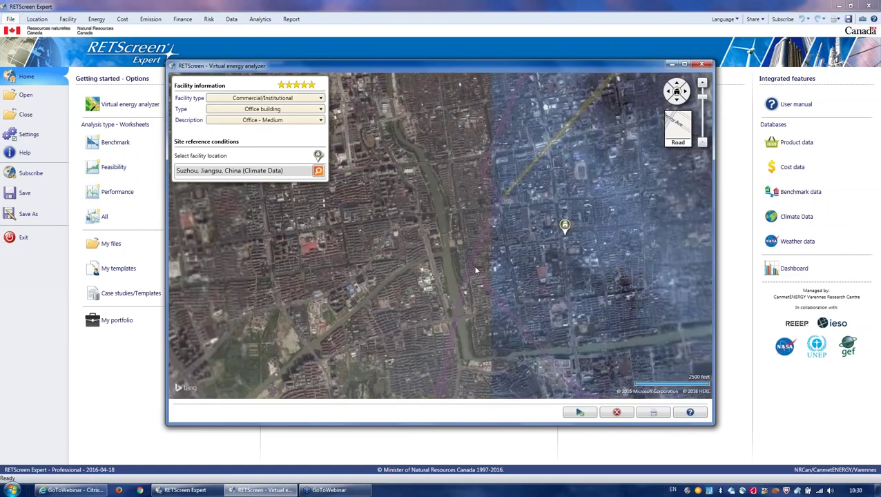
drag(454, 243, 467, 239)
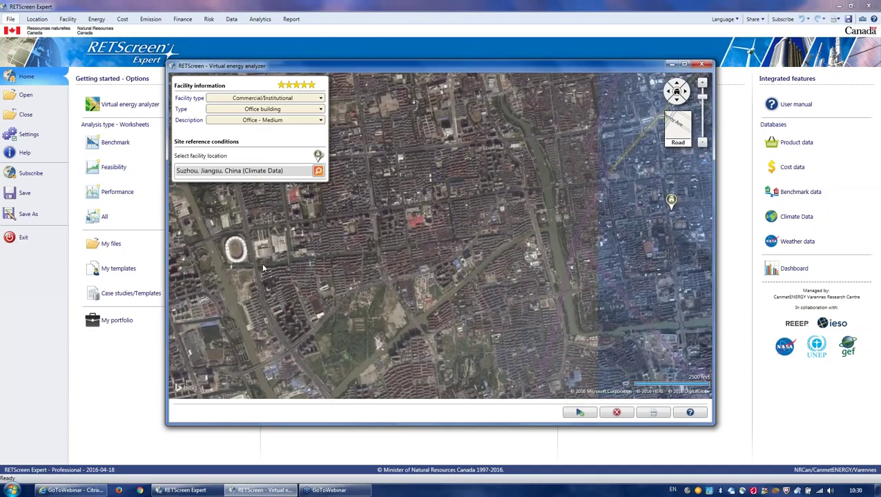
scroll(284, 307, up, 3)
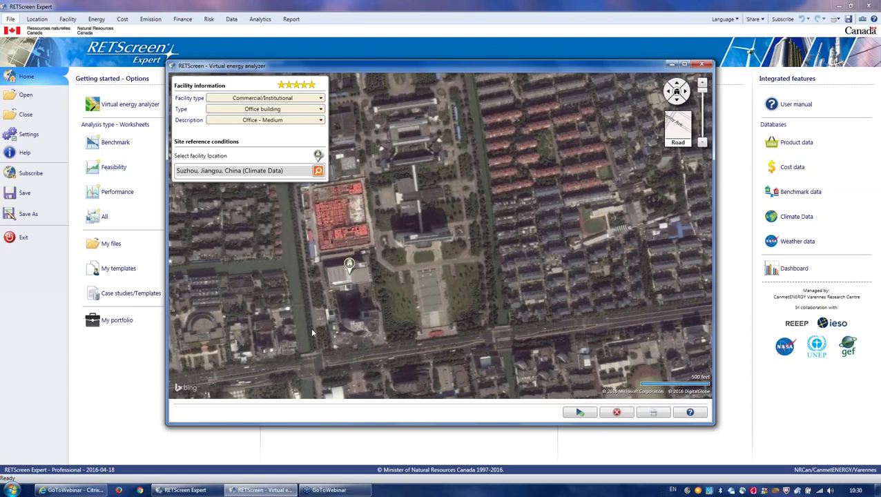
scroll(310, 323, up, 2)
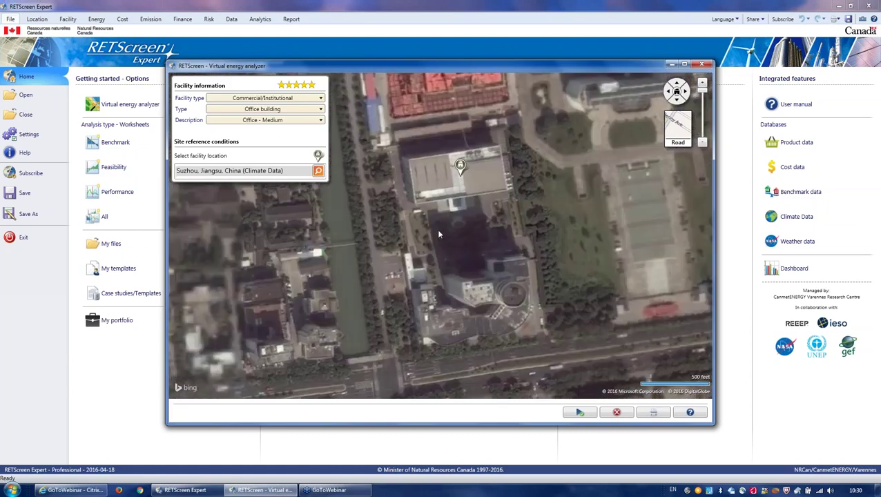
- Generate the project for the medium office at the marked Suzhou building without saving the changes made to the current file
mouse_move(438, 234)
mouse_down()
mouse_move(398, 307)
mouse_move(435, 305)
mouse_up()
scroll(399, 307, up, 1)
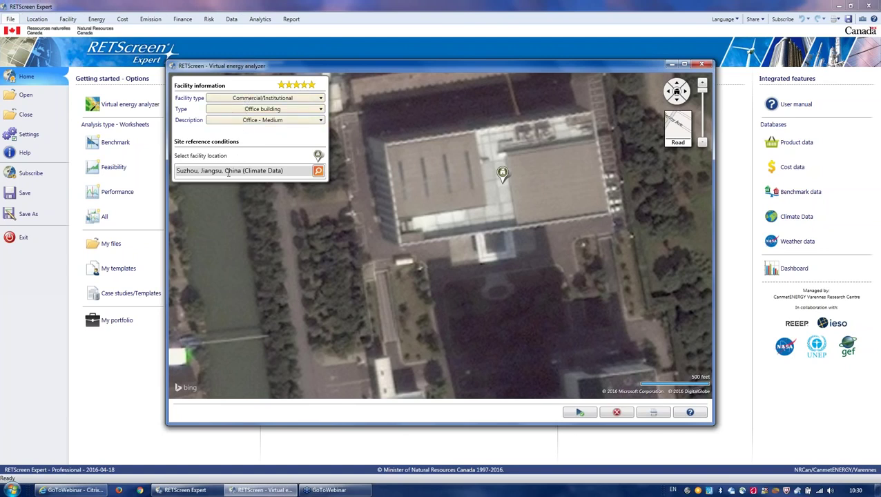
click(581, 415)
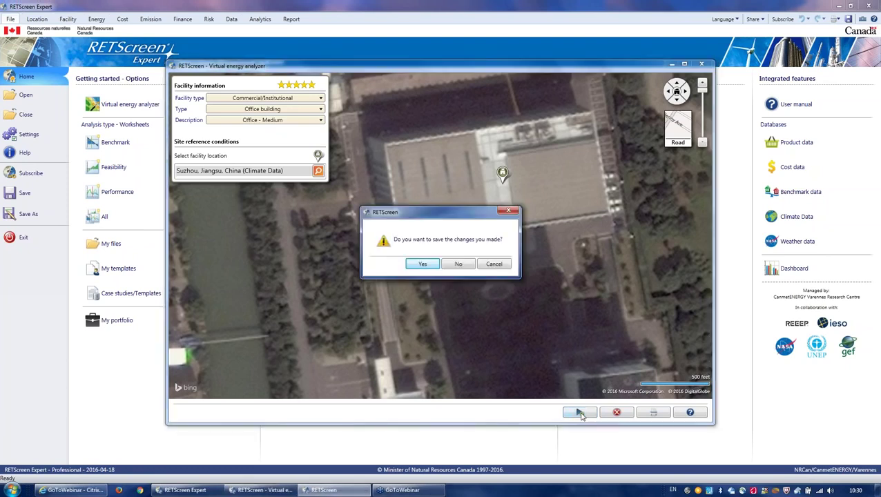
click(457, 265)
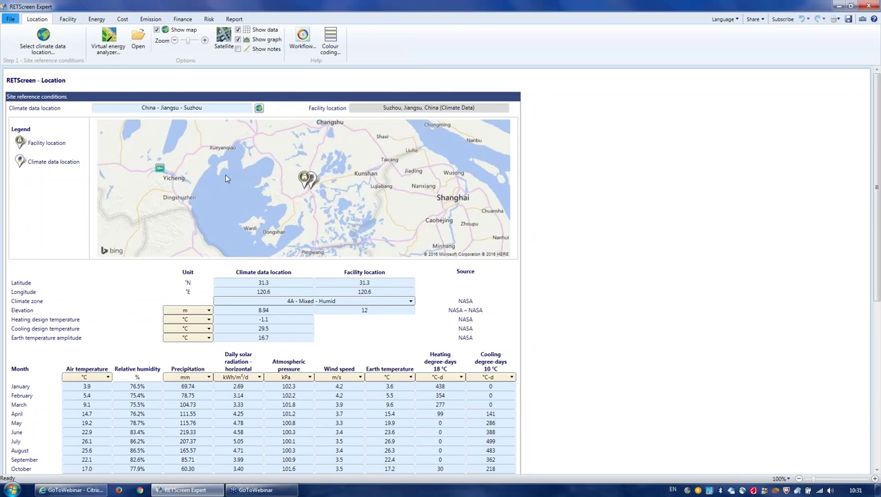
- Show the Location worksheet's map as satellite imagery, enlarged around the Suzhou facility marker
click(204, 41)
click(205, 40)
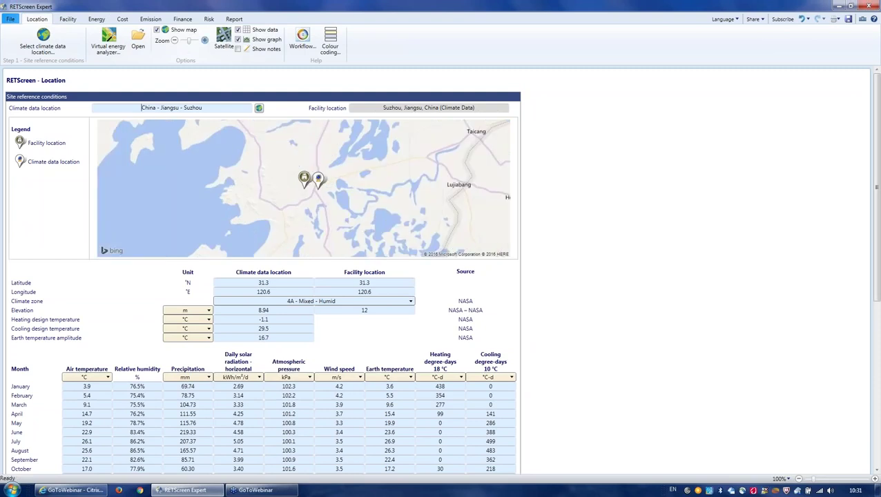
click(225, 40)
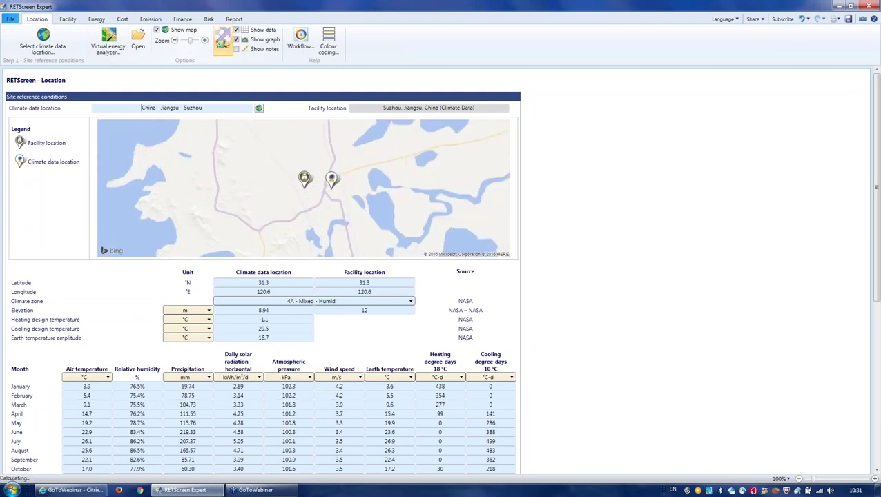
click(205, 40)
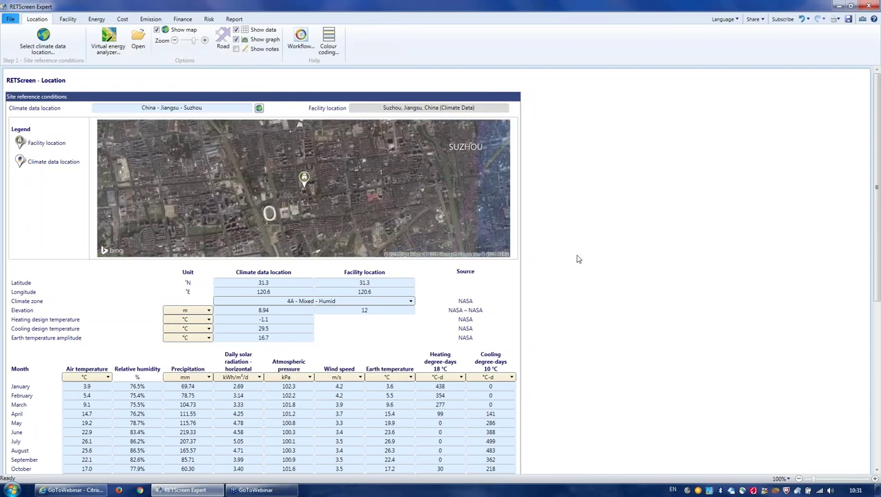
- Examine the Suzhou site reference conditions, the data sources, the monthly climate table and the climate data graph
scroll(578, 260, down, 1)
scroll(579, 259, down, 4)
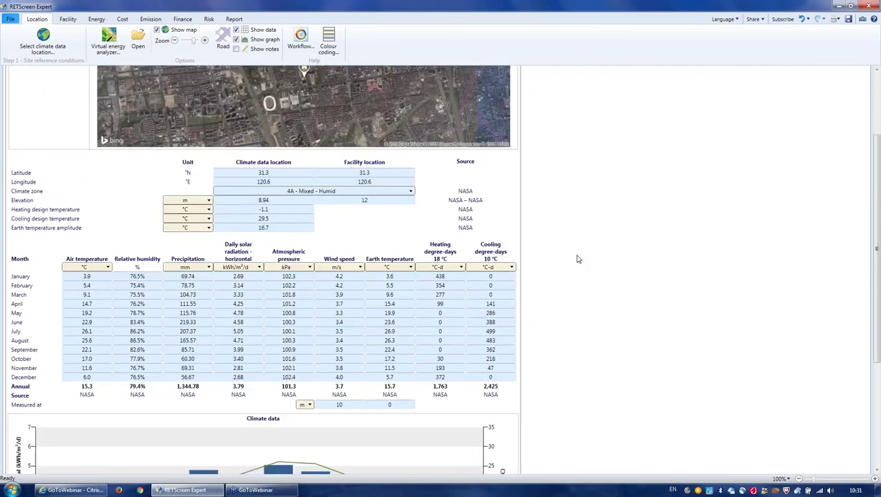
scroll(578, 260, down, 1)
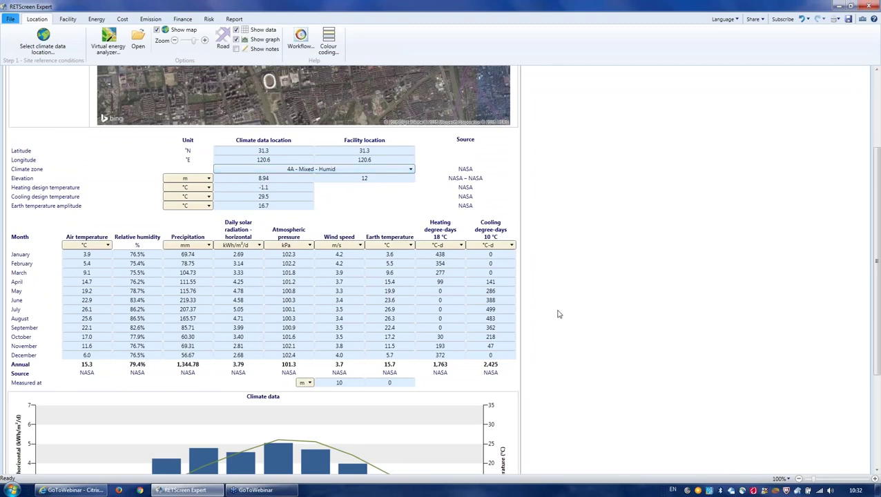
scroll(559, 314, down, 1)
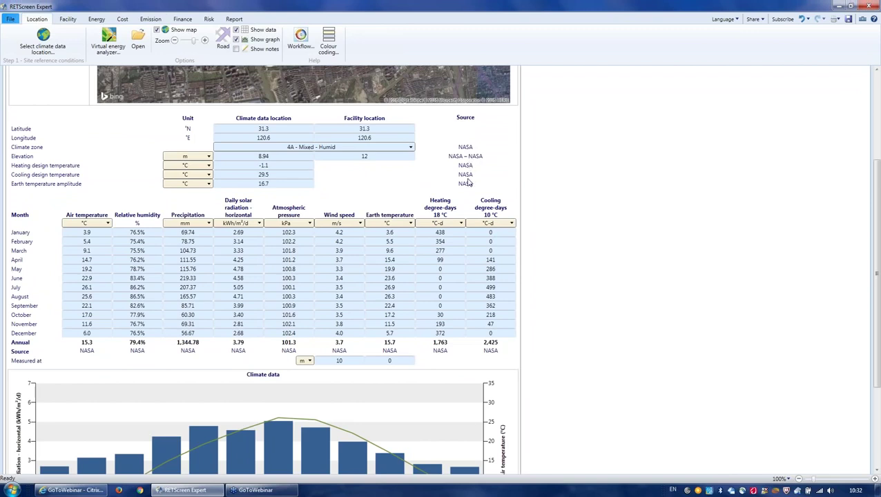
scroll(611, 243, up, 5)
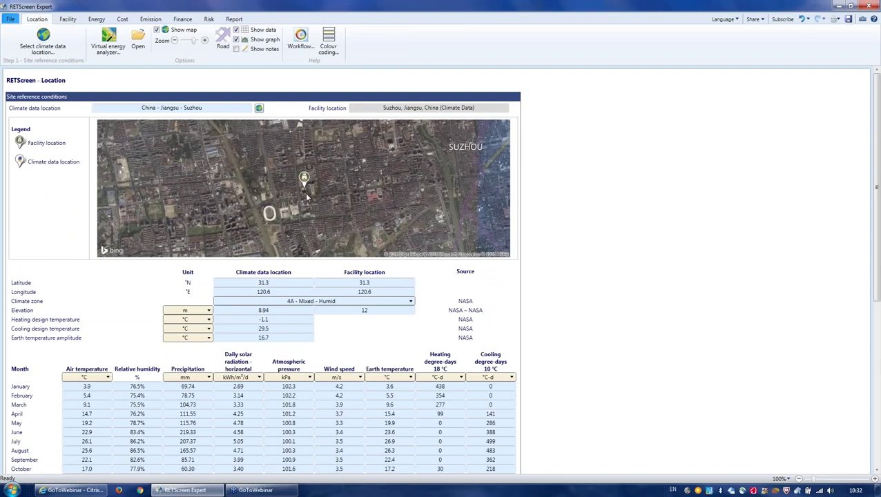
scroll(553, 333, down, 1)
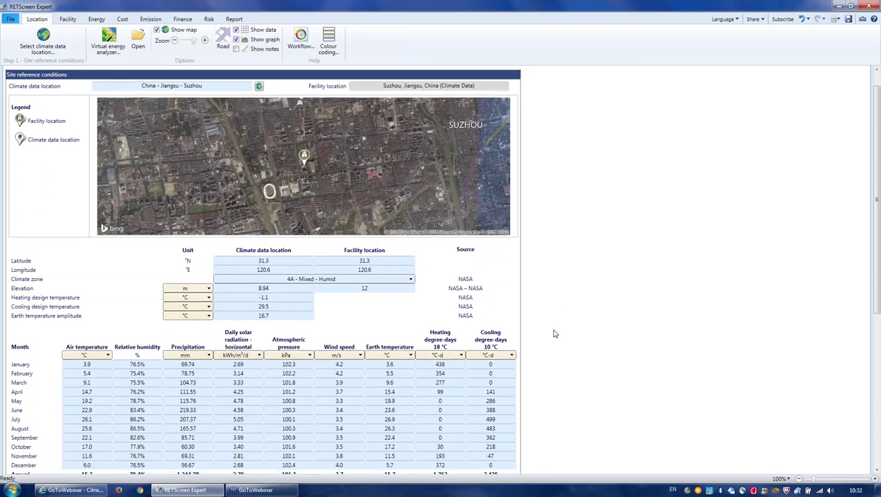
scroll(553, 333, down, 5)
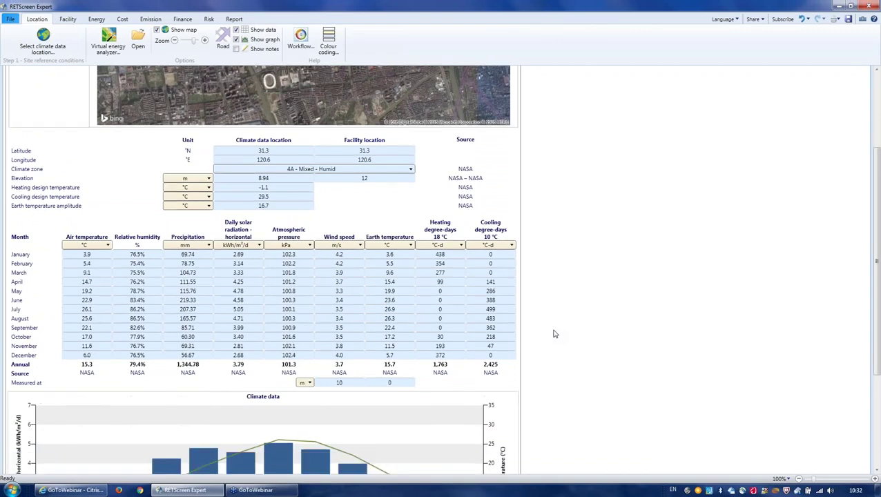
scroll(553, 333, down, 1)
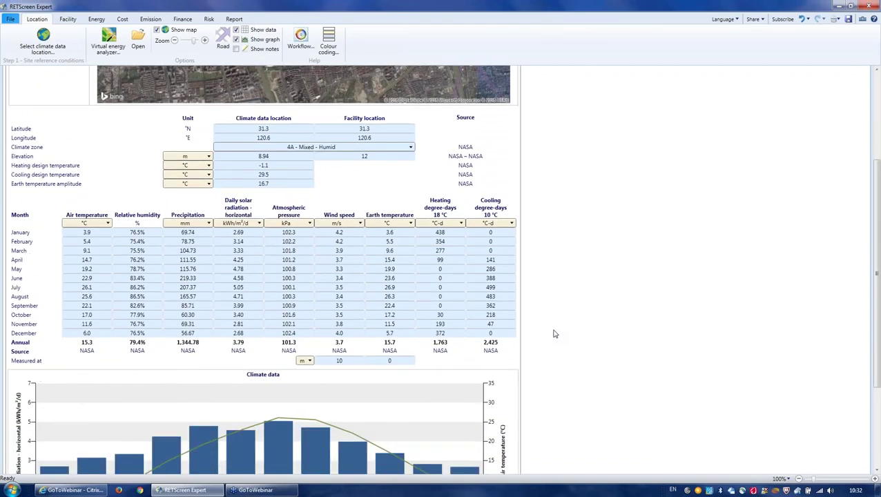
scroll(553, 333, down, 1)
scroll(553, 334, down, 1)
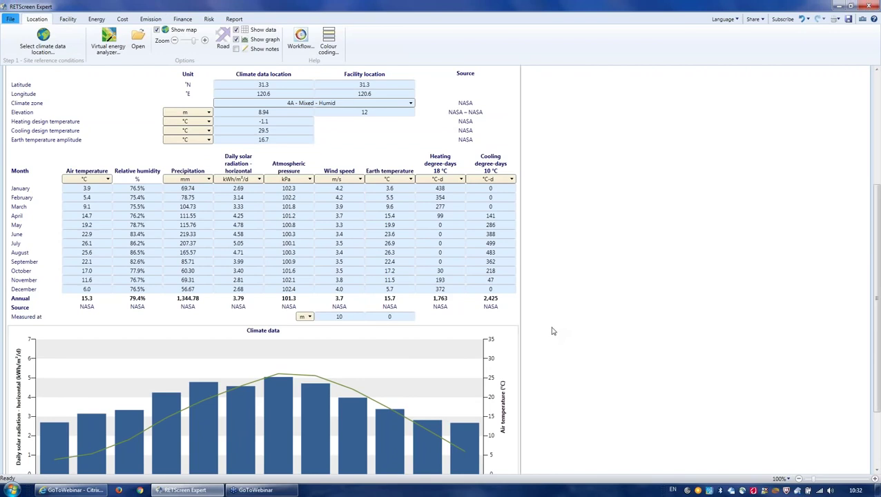
scroll(553, 333, down, 1)
scroll(552, 333, down, 1)
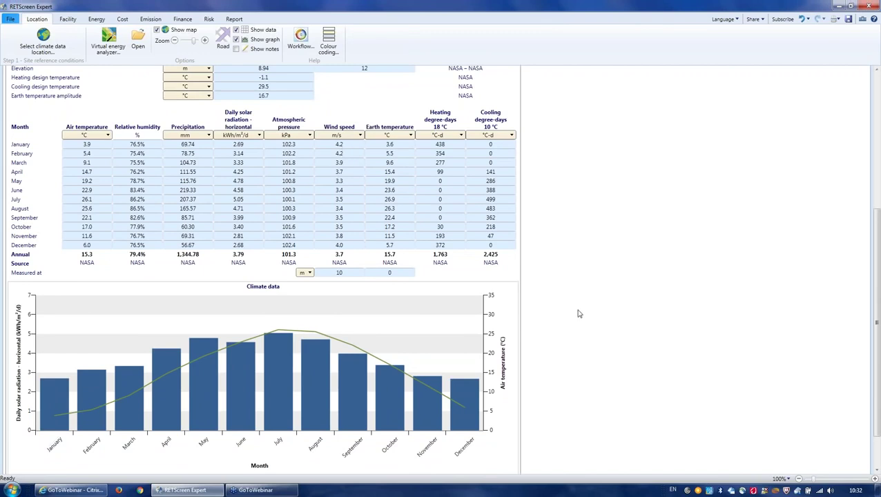
scroll(579, 314, down, 2)
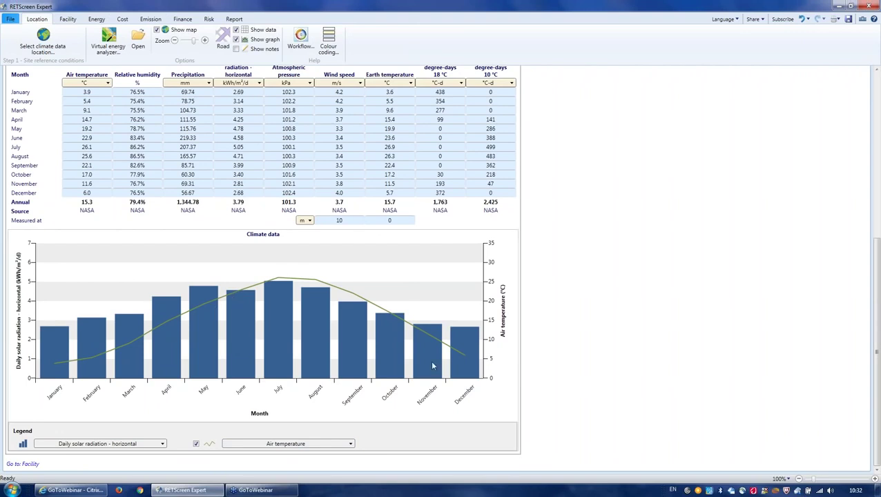
- Plot Precipitation as the line series of the climate data graph and return the series to Air temperature
click(351, 444)
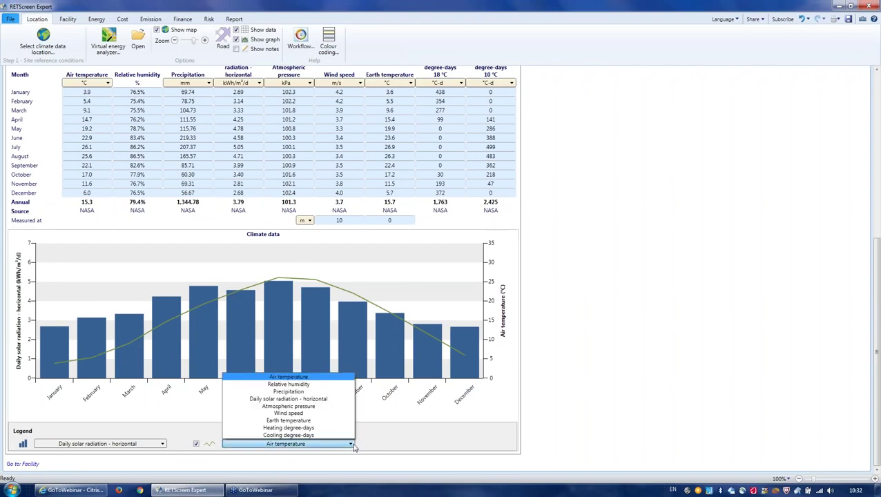
click(288, 391)
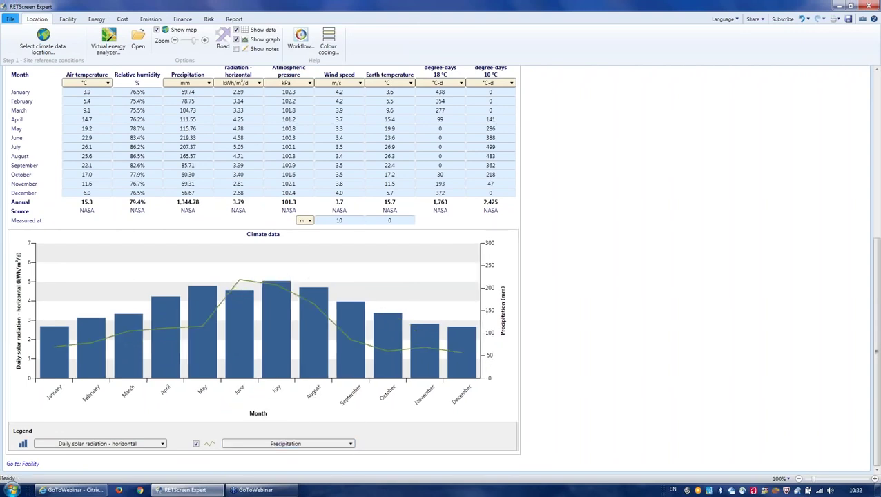
click(351, 445)
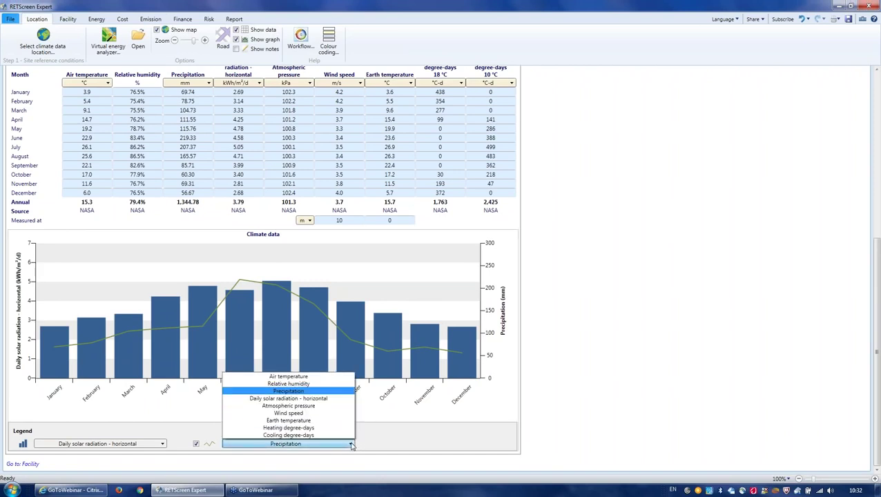
click(308, 375)
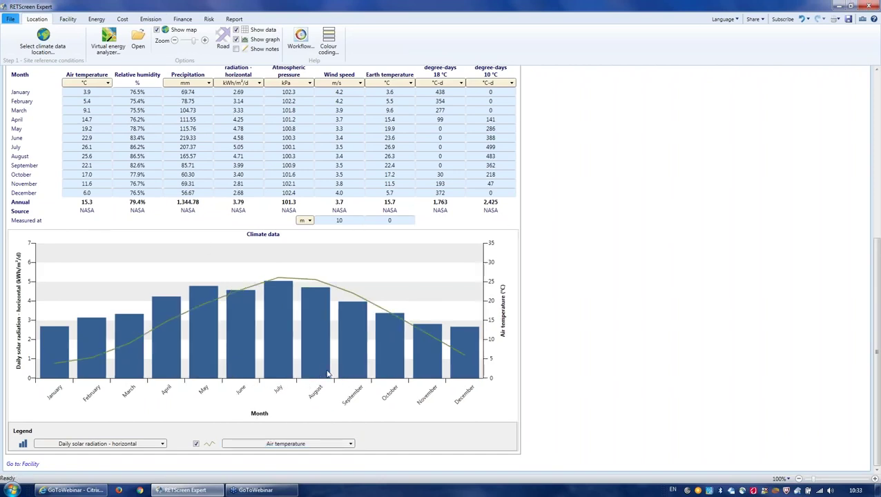
- Open the Facility worksheet and review the colour coding of its input and output cells
scroll(328, 374, up, 3)
scroll(328, 373, up, 7)
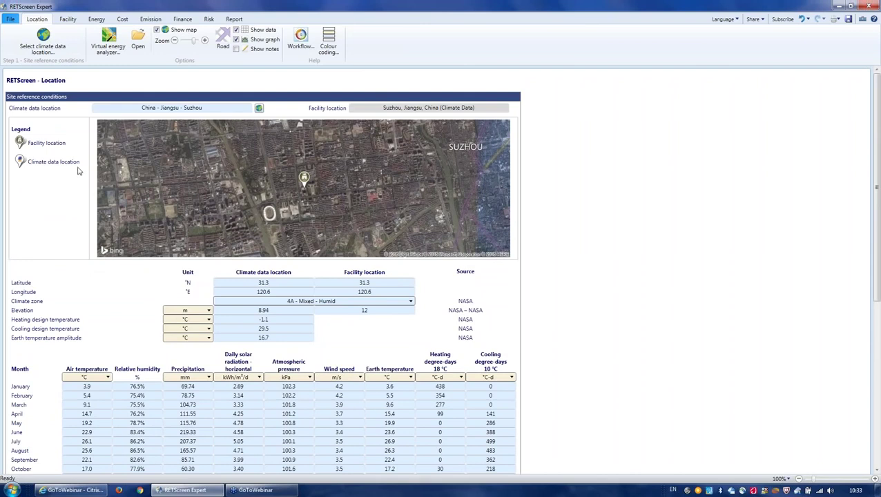
click(67, 20)
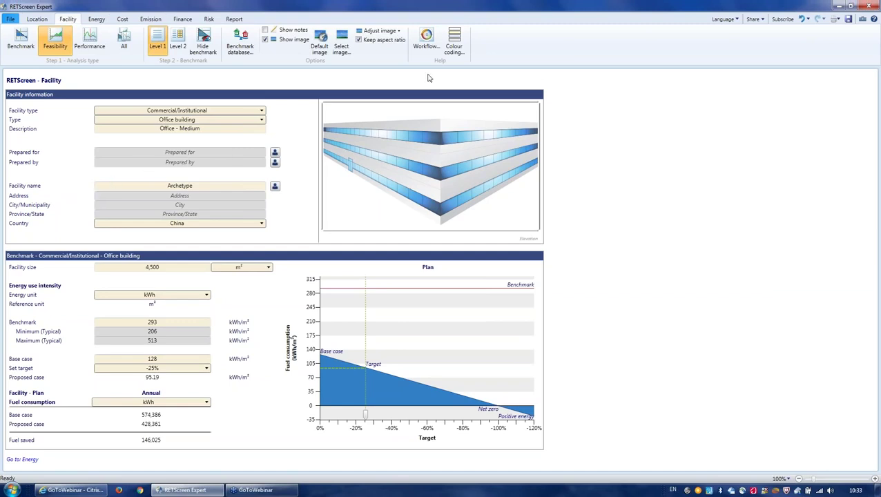
click(455, 49)
drag(437, 152, 666, 104)
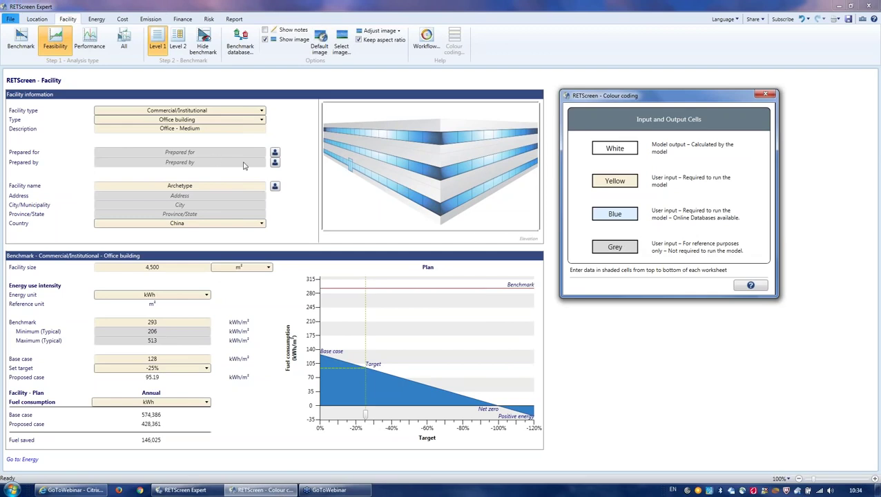
click(765, 93)
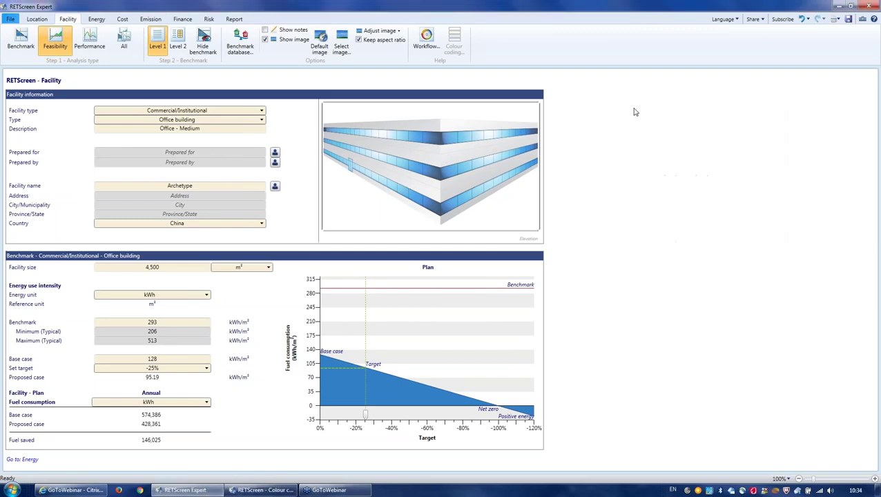
- Enter CESC Webinar as Prepared for, CanmetENERGY as Prepared by and ABCD Corp - Head Office as the facility name
click(194, 155)
text(CESC Webinar)
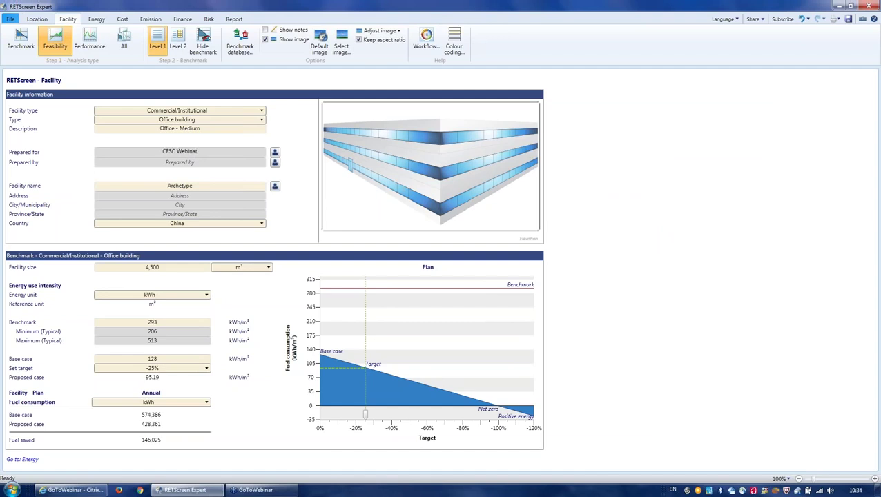
click(194, 163)
text(CanmetENERGY)
click(211, 187)
text(ABCD Corp - Head Office)
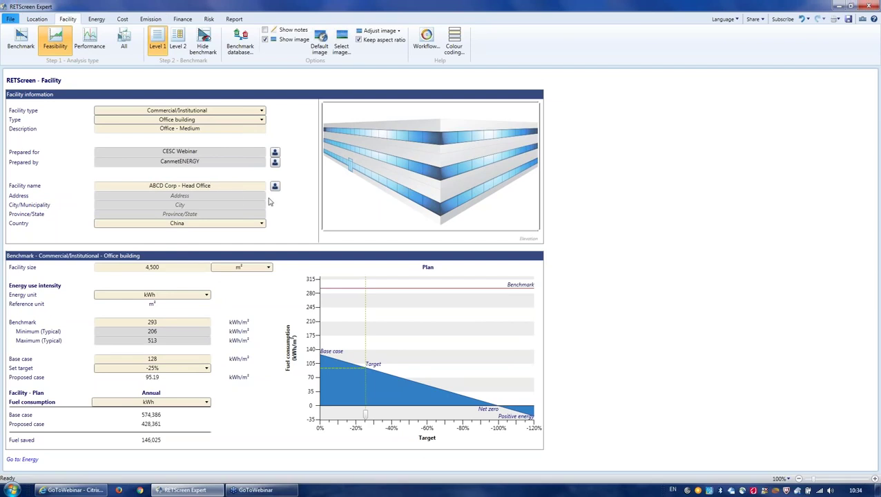
key(Return)
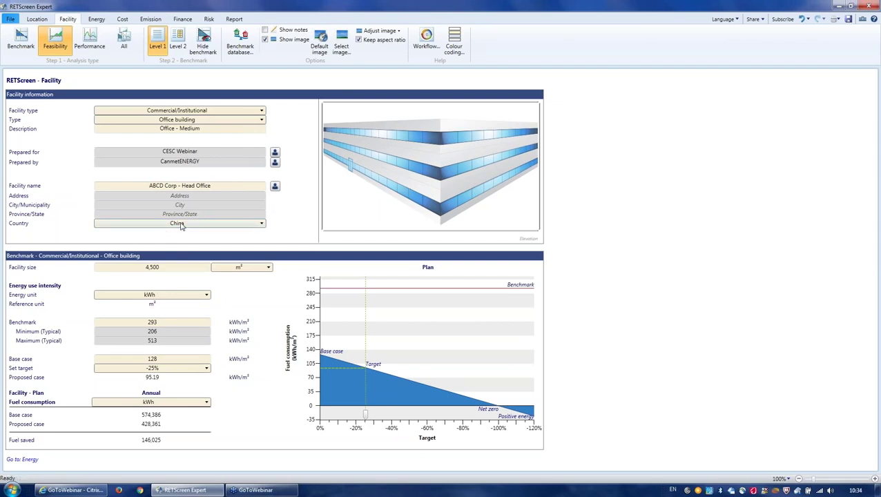
- Review the facility's additional information fields and the units available for the facility size and energy use intensity
click(274, 188)
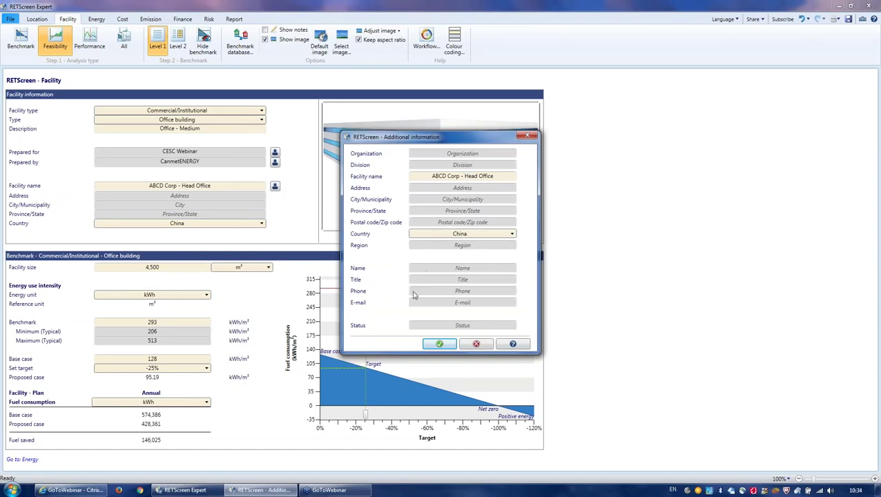
click(439, 344)
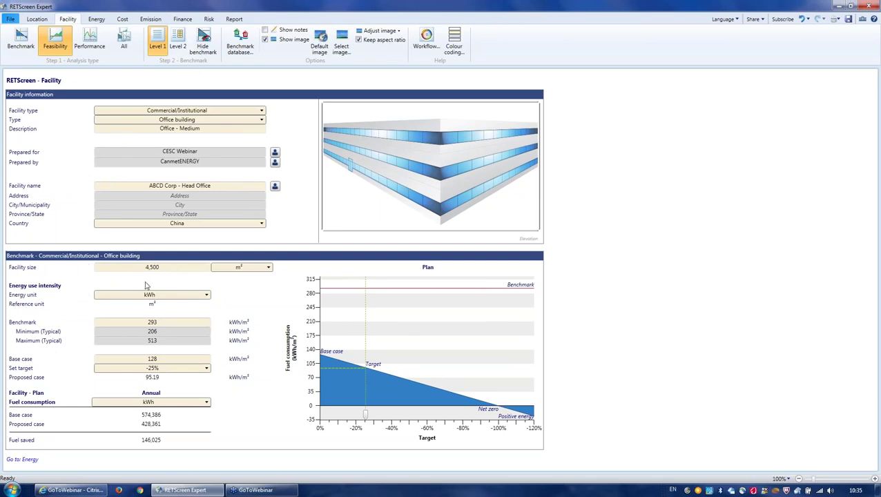
click(268, 270)
click(267, 272)
click(206, 295)
click(207, 296)
- Try energy reduction targets of -50% and -100% on the benchmark plan and return the target to -25%
drag(367, 416, 411, 423)
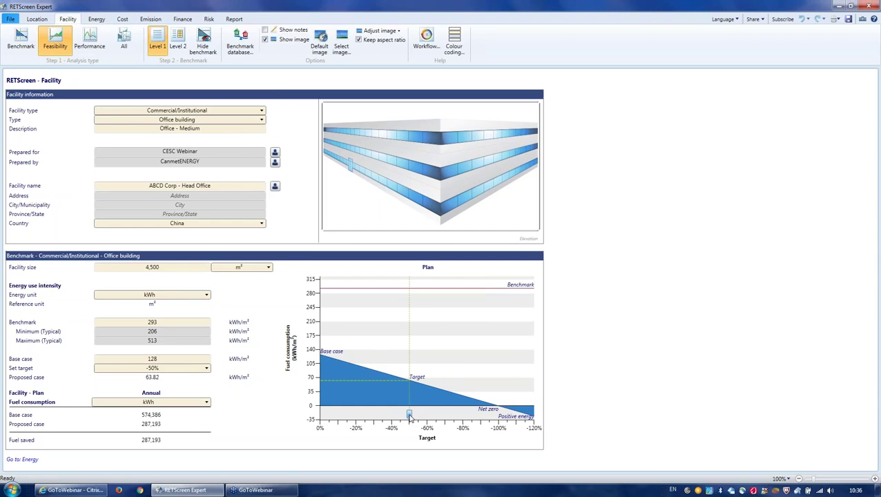
drag(410, 415, 459, 415)
drag(485, 412, 496, 413)
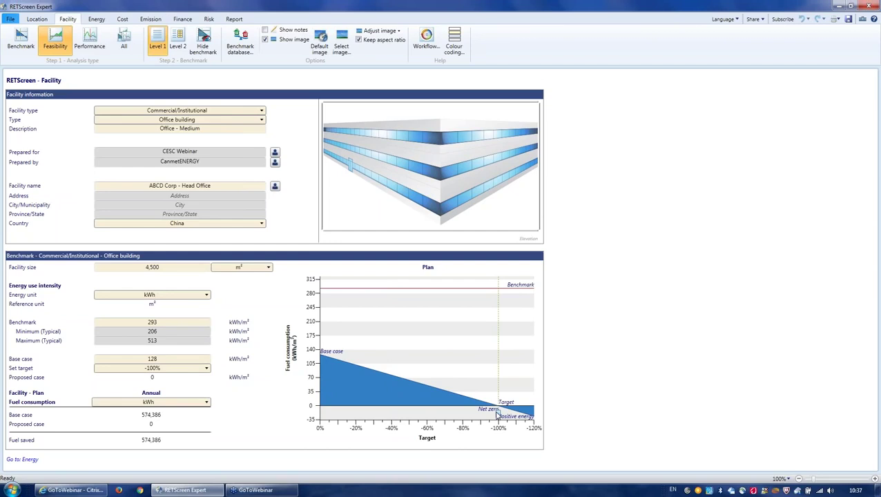
drag(495, 413, 369, 427)
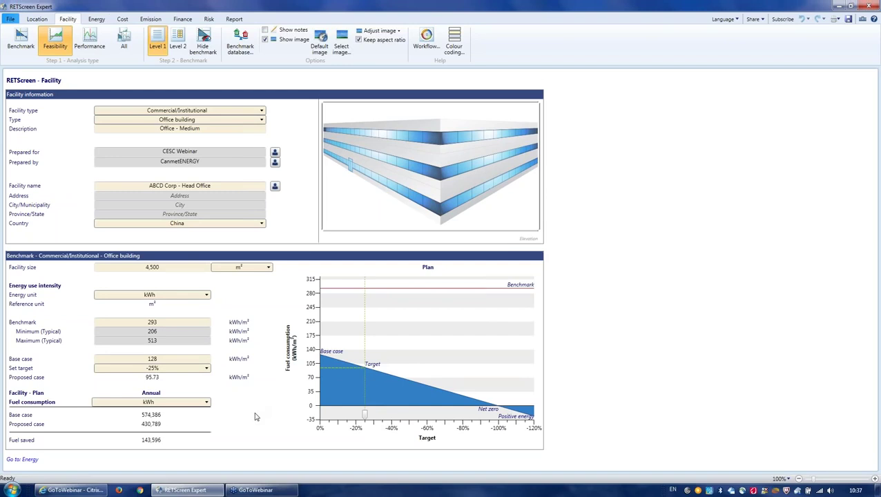
- Open the Energy worksheet, look through the available heating system types and open the help on the Energy worksheet
click(97, 20)
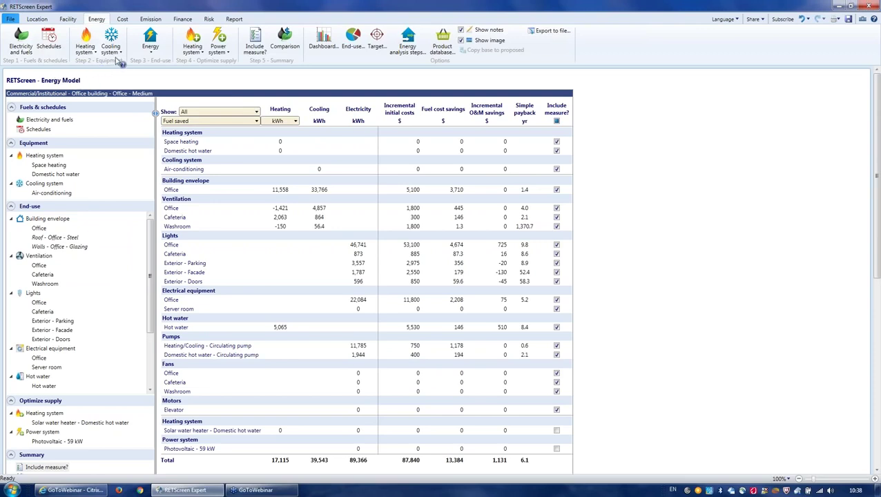
click(94, 52)
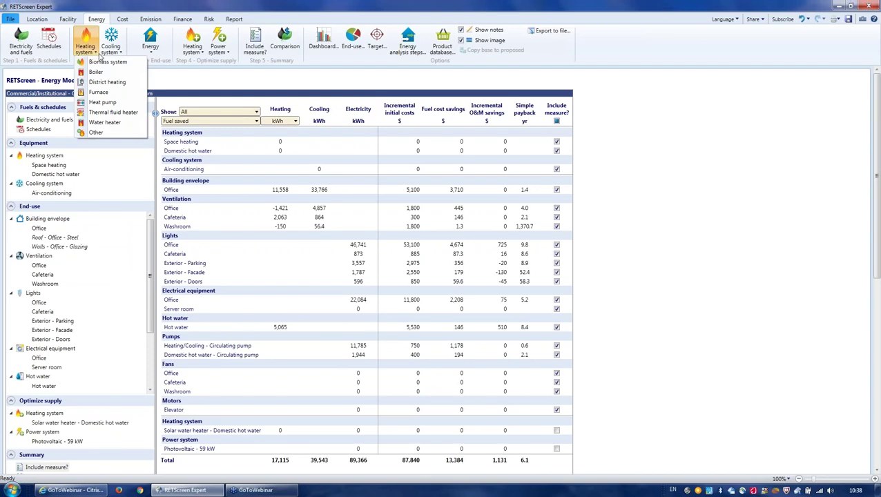
key(F1)
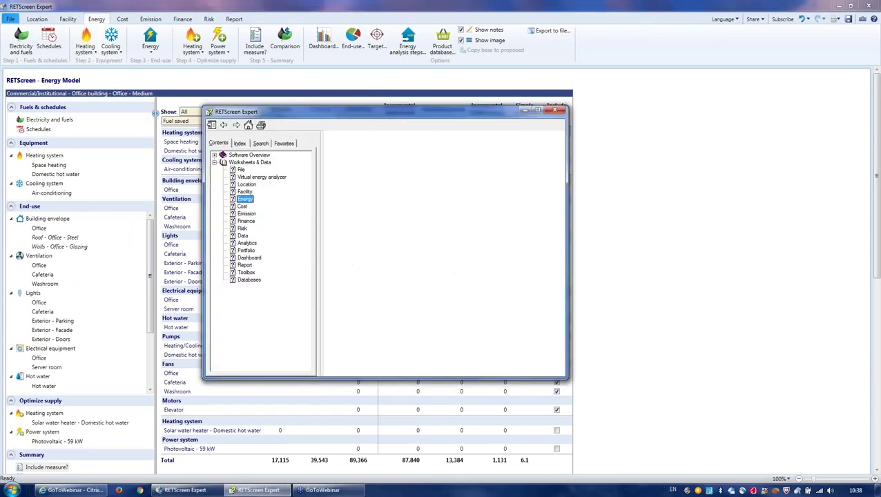
- Close the help and look through the end-use types that can be added to the energy model
click(554, 111)
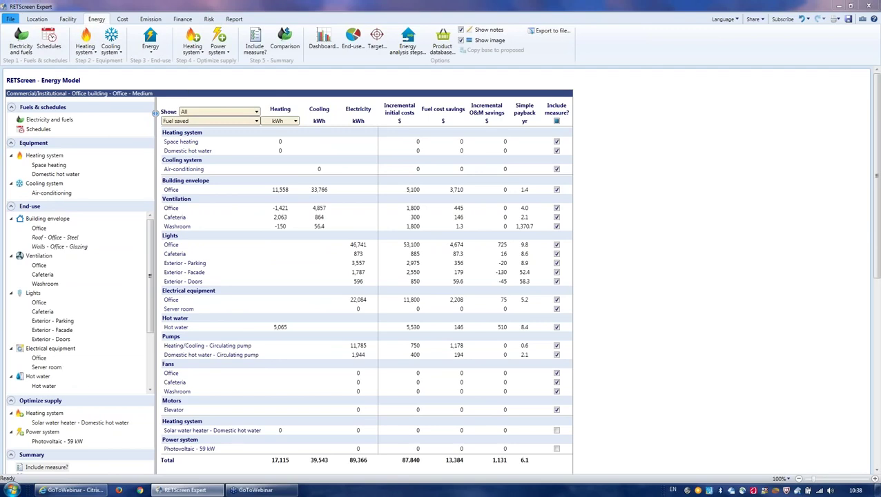
click(151, 52)
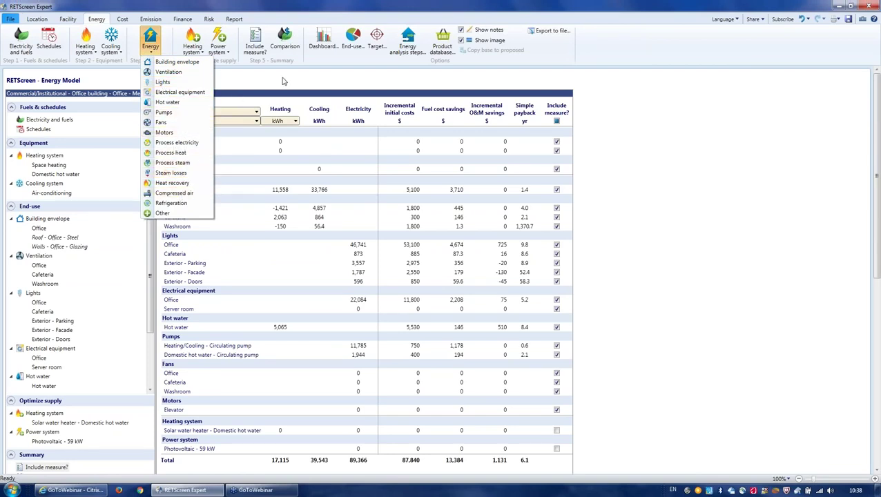
key(F1)
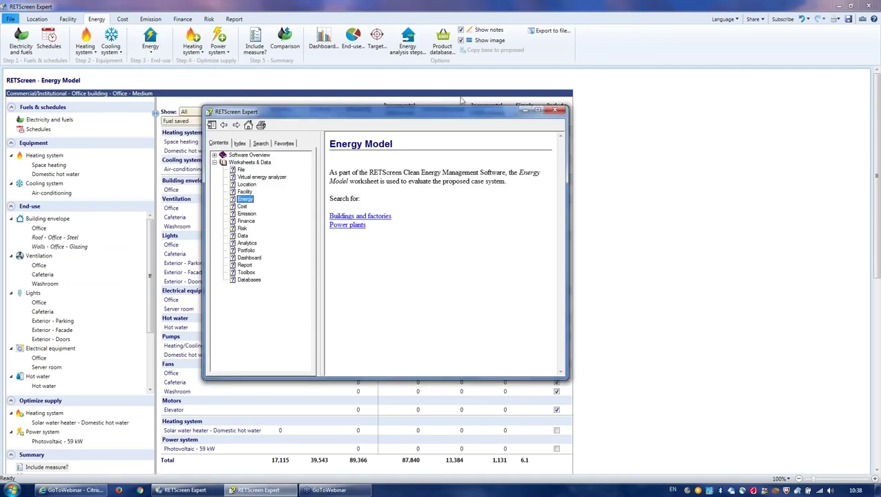
click(555, 111)
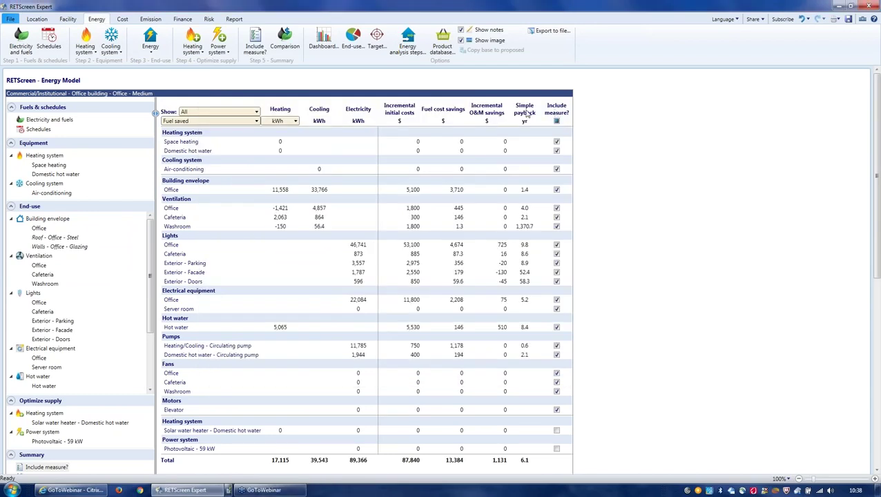
- Review the heating and power system options available for optimizing the energy supply
click(199, 50)
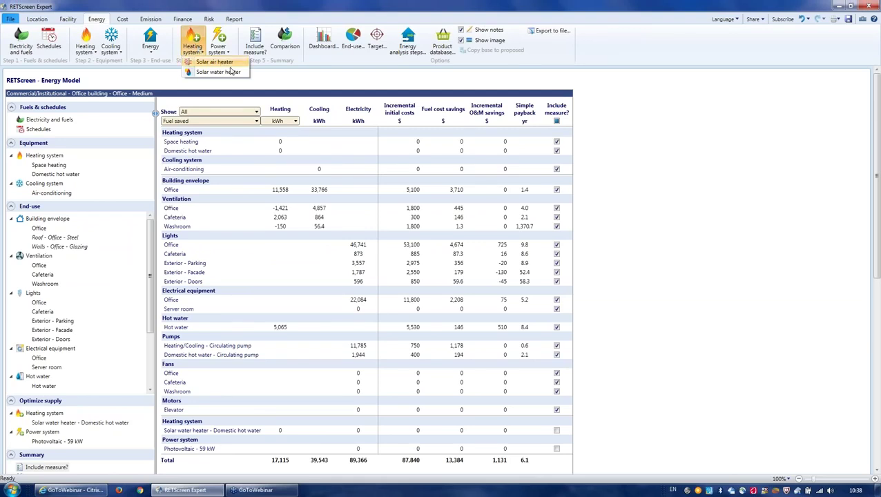
click(659, 123)
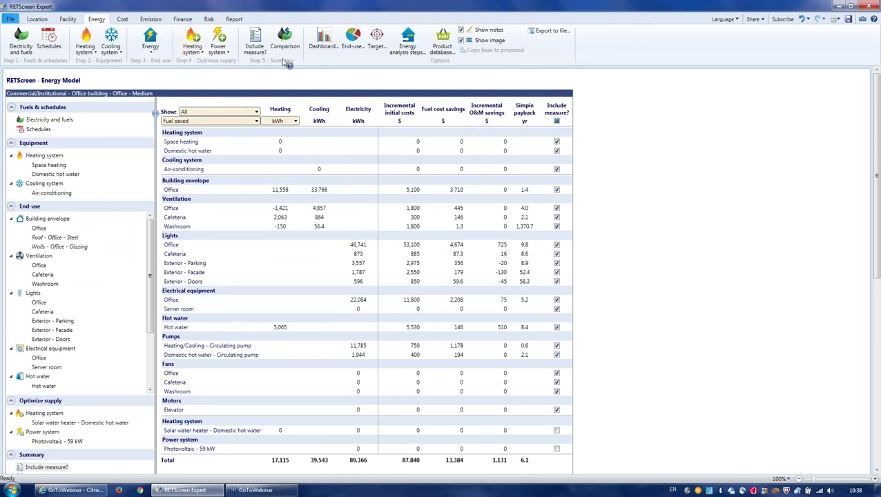
click(222, 48)
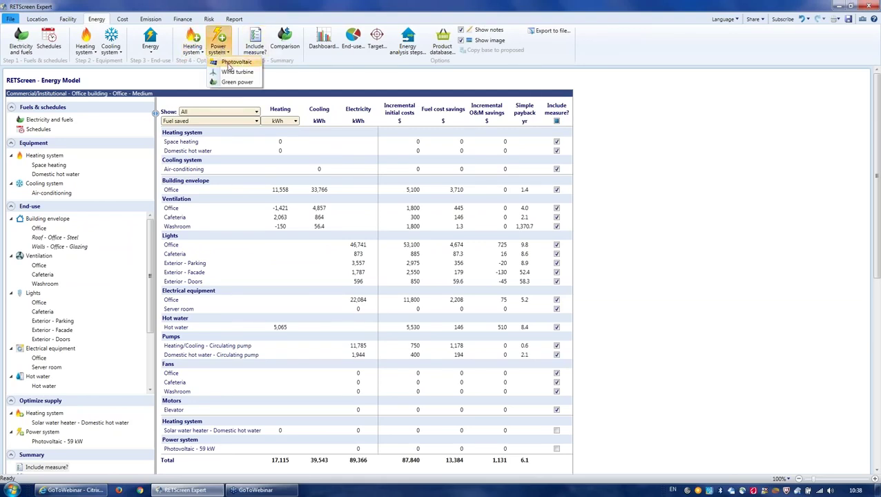
click(652, 173)
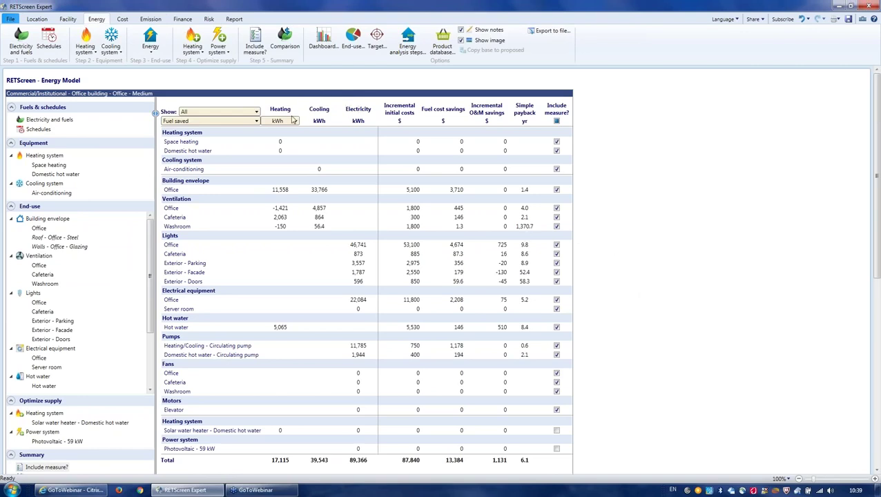
- Look through the energy and fuel quantities that the measures summary table can display, keeping Fuel saved
click(188, 123)
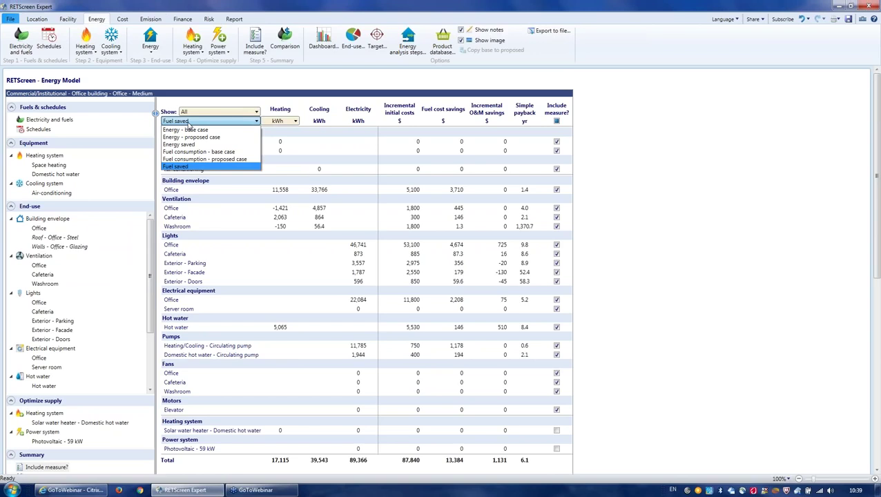
click(188, 123)
click(188, 123)
click(189, 123)
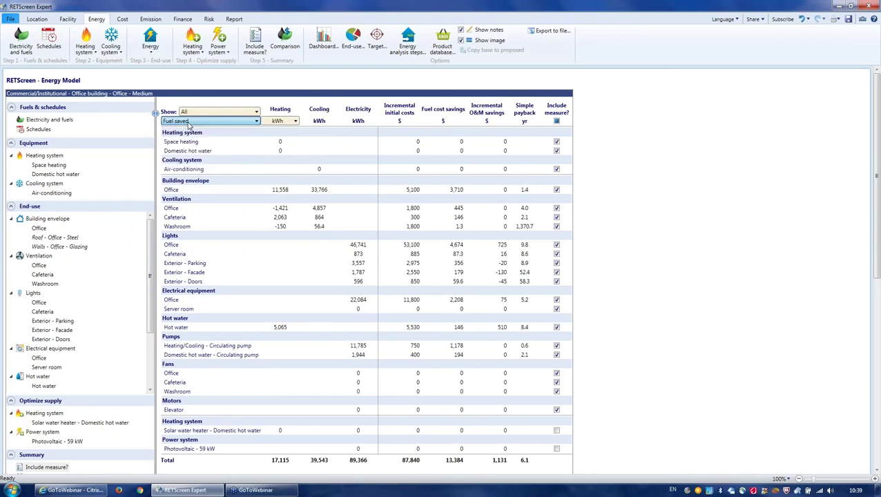
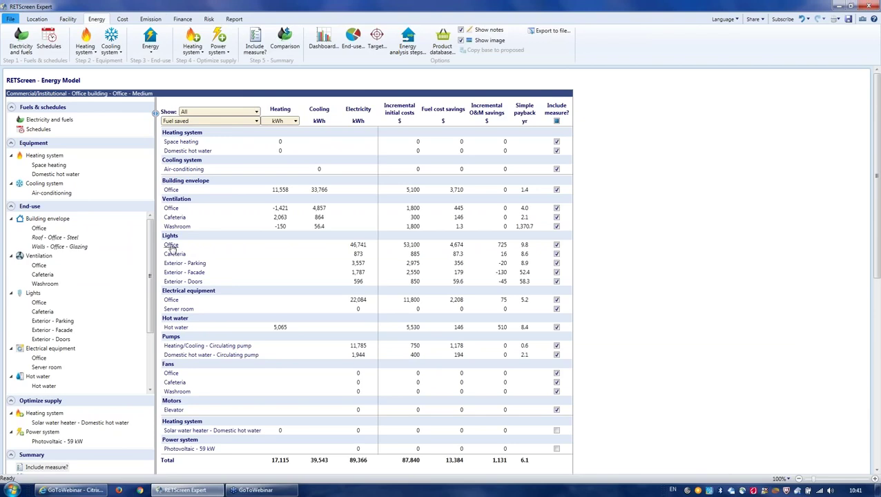
- View the lighting details for the office, exterior parking and exterior facade, ending on the office lights
click(171, 245)
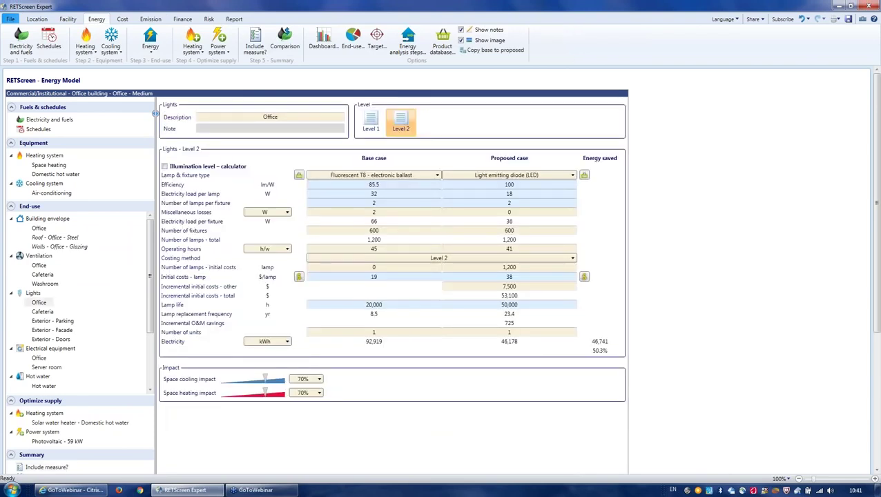
click(49, 320)
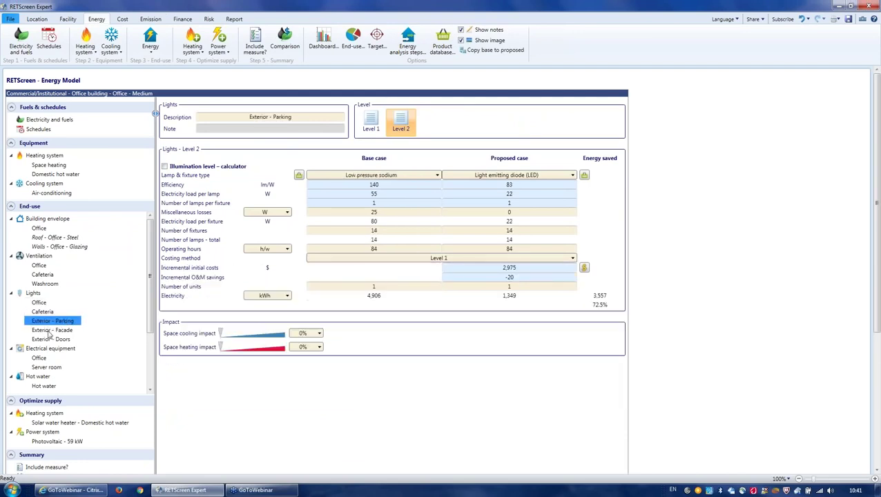
click(50, 331)
click(40, 303)
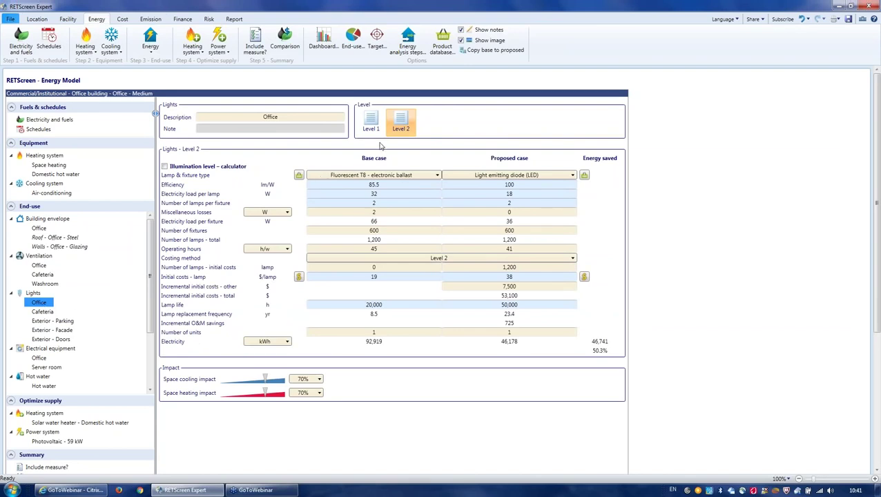
- Examine the base and proposed case lamp types for the office lights and the typical LED costs in the cost database
click(408, 176)
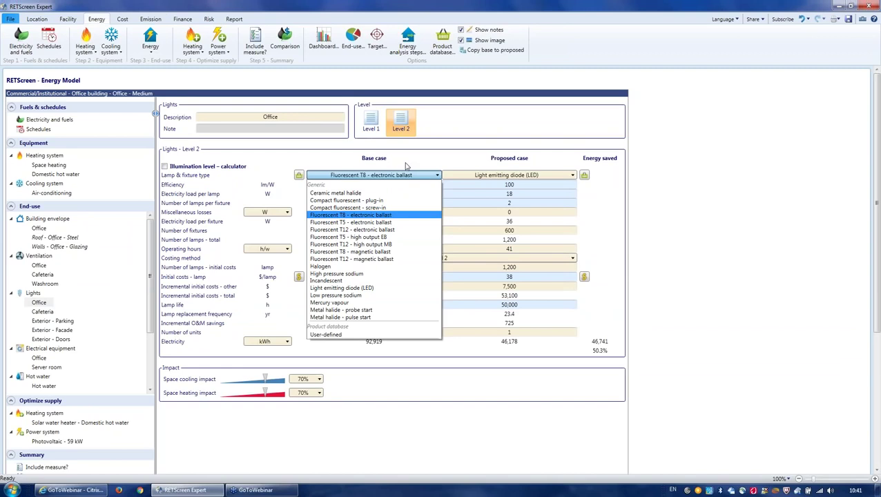
click(407, 166)
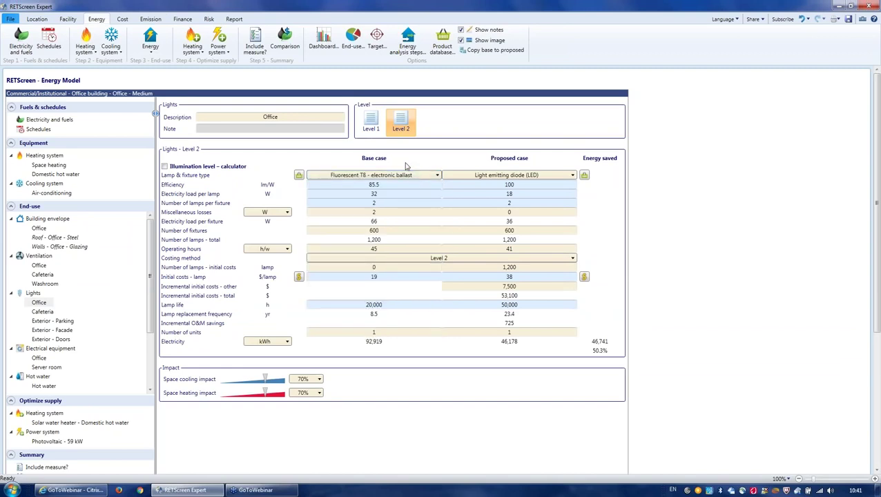
click(468, 177)
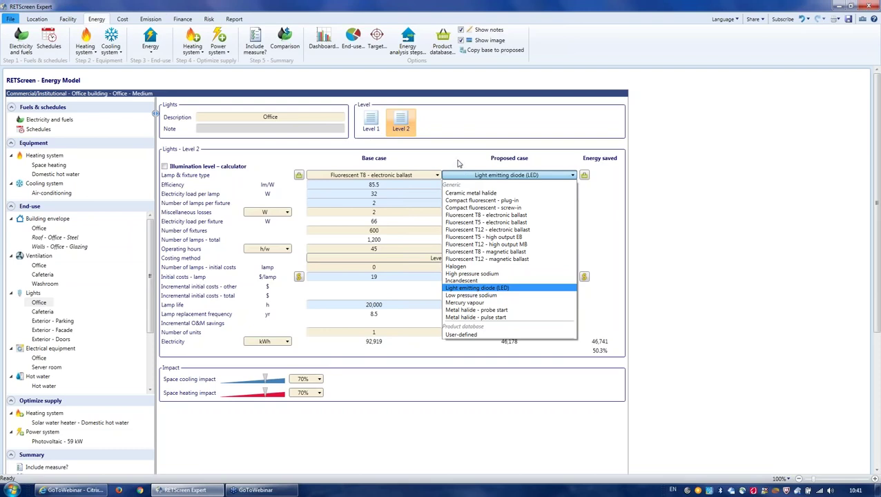
click(459, 163)
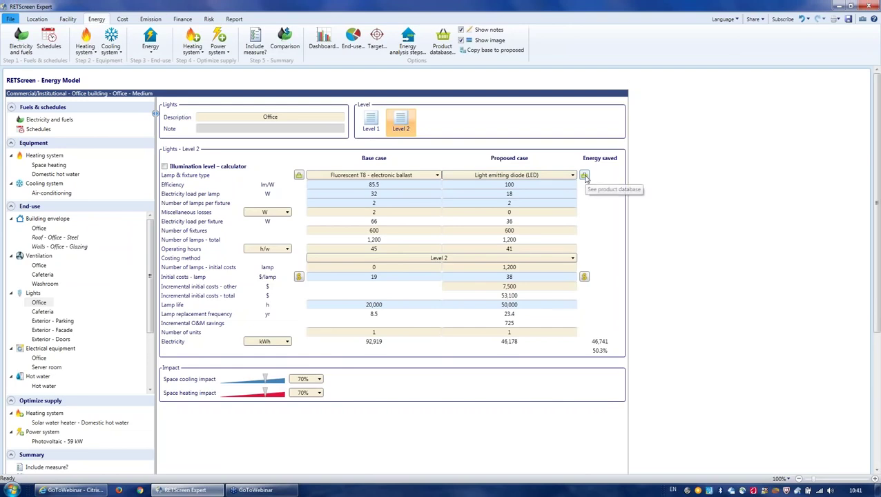
click(520, 177)
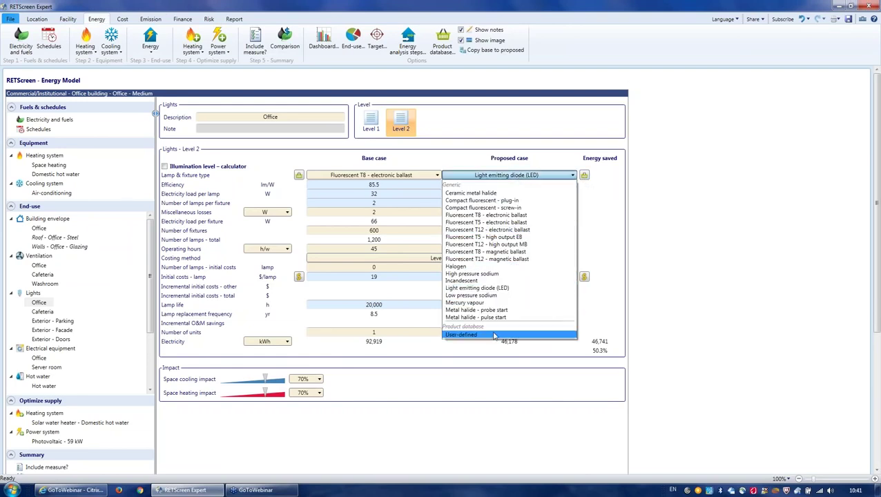
click(610, 234)
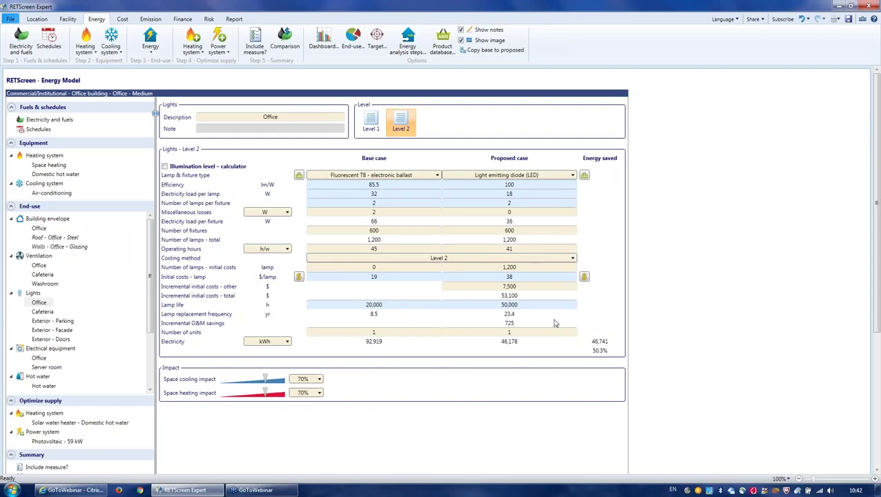
click(584, 278)
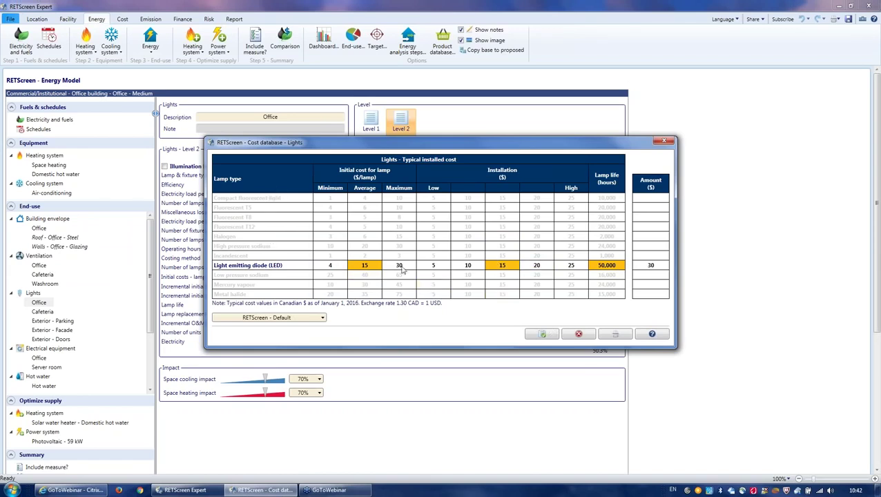
click(579, 334)
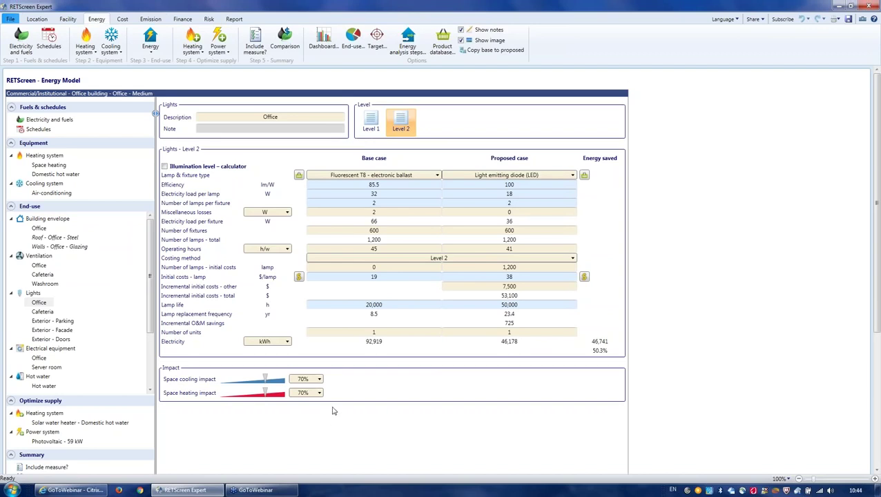
- From the measures summary, inspect the elevator motor's proposed efficiency types and return to the summary
click(262, 50)
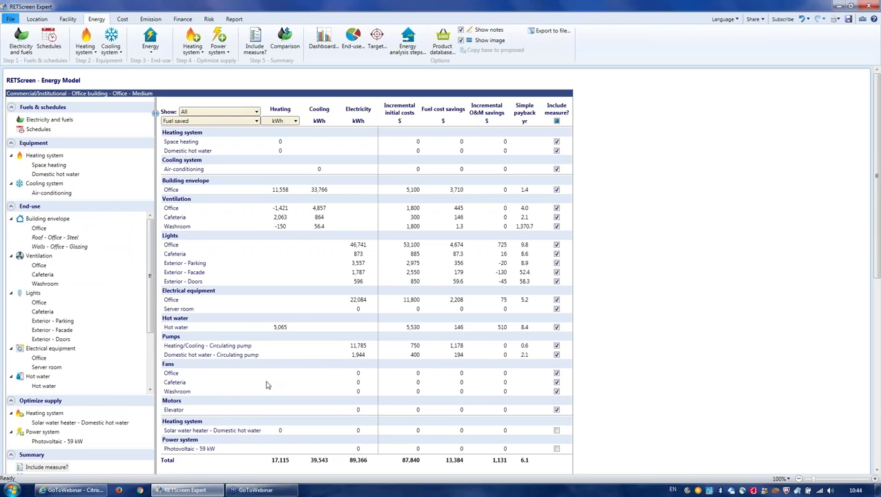
click(174, 410)
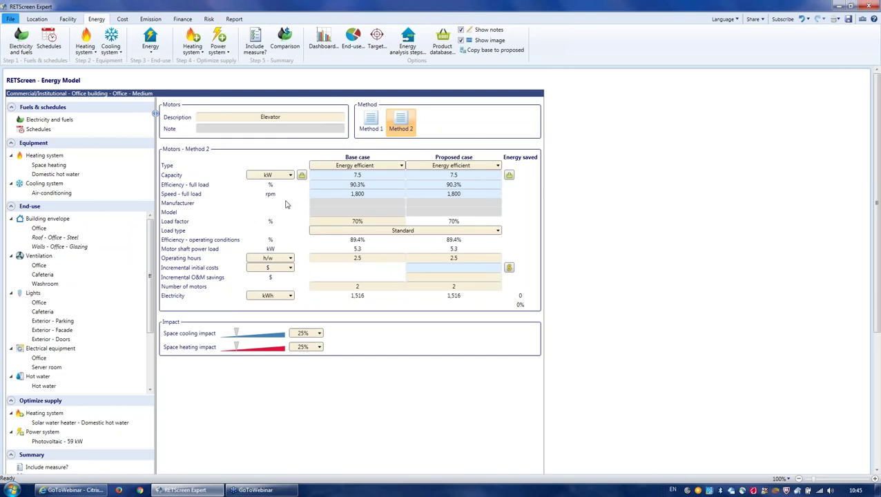
click(434, 167)
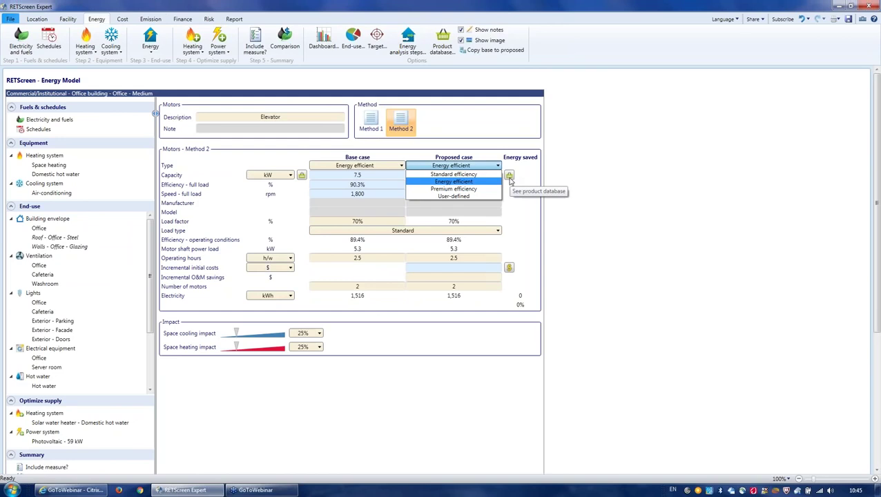
click(524, 226)
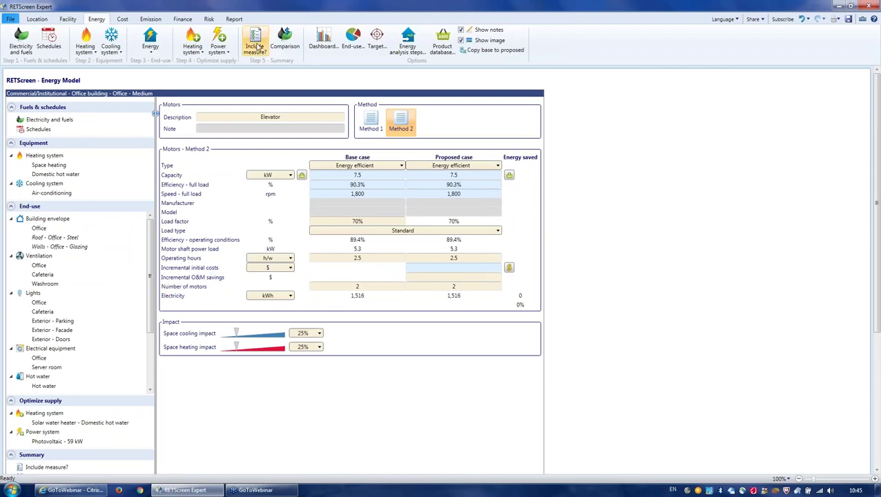
click(256, 46)
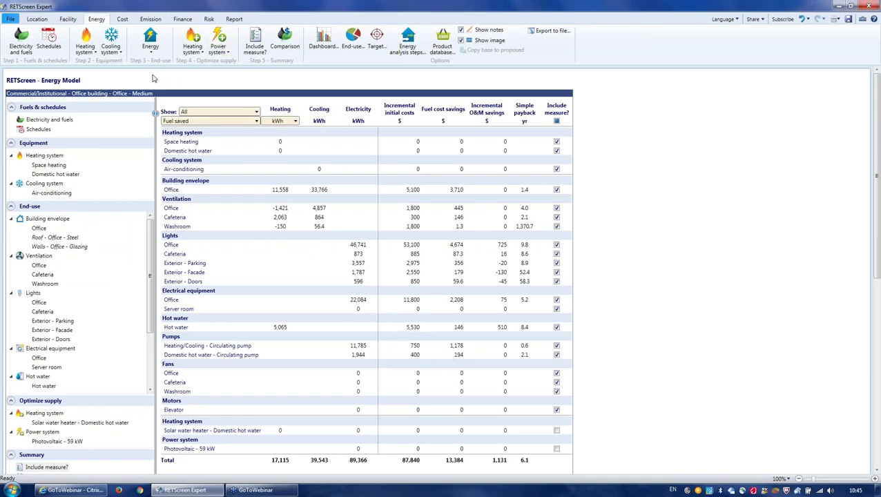
- Review the Cost worksheet's incremental initial cost breakdown and its Level 3 analysis items, and return to Level 1
click(123, 20)
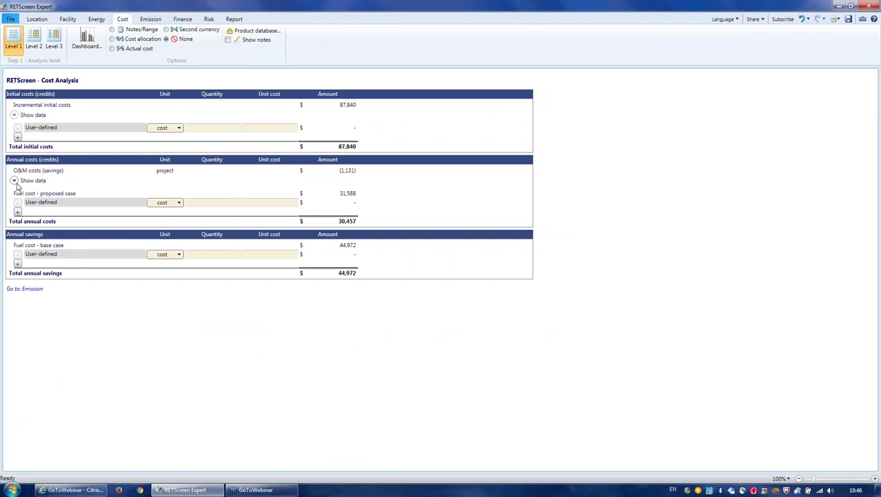
click(14, 116)
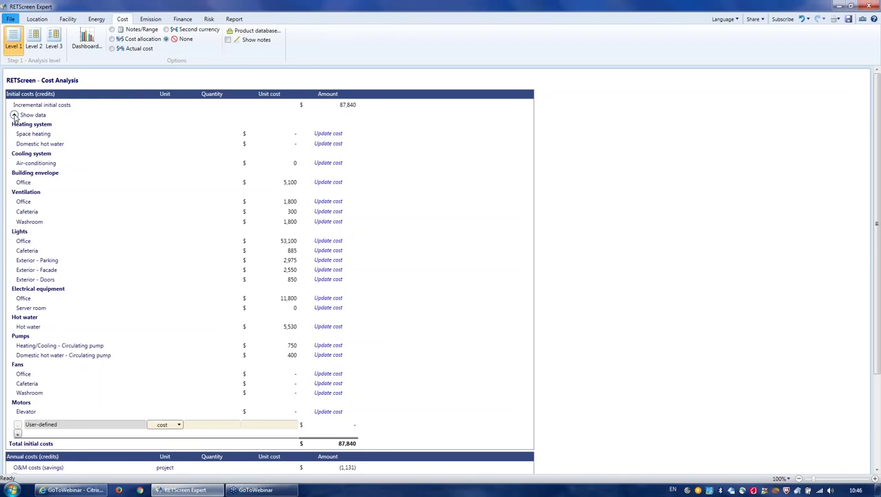
click(14, 116)
click(53, 43)
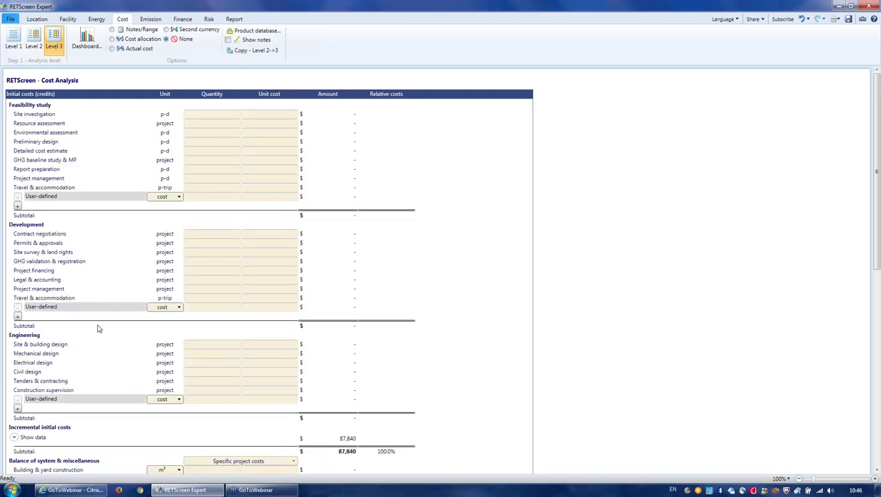
scroll(97, 329, down, 3)
scroll(98, 330, down, 2)
scroll(110, 208, up, 5)
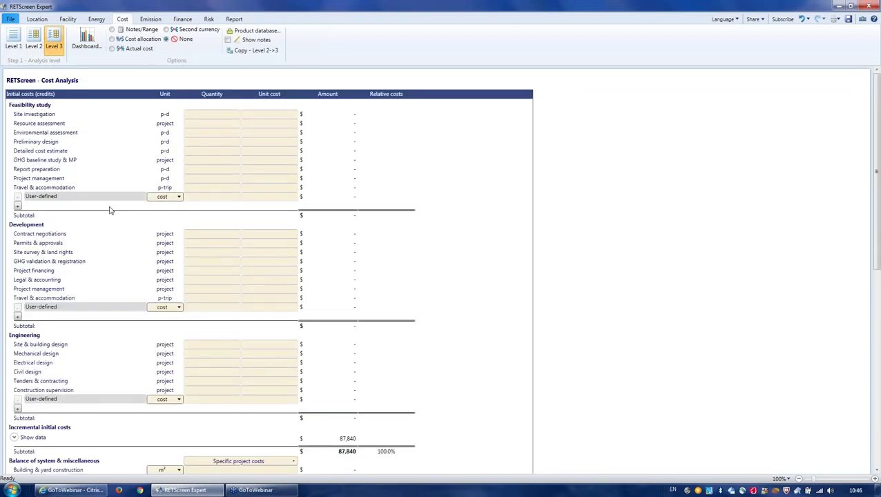
click(13, 35)
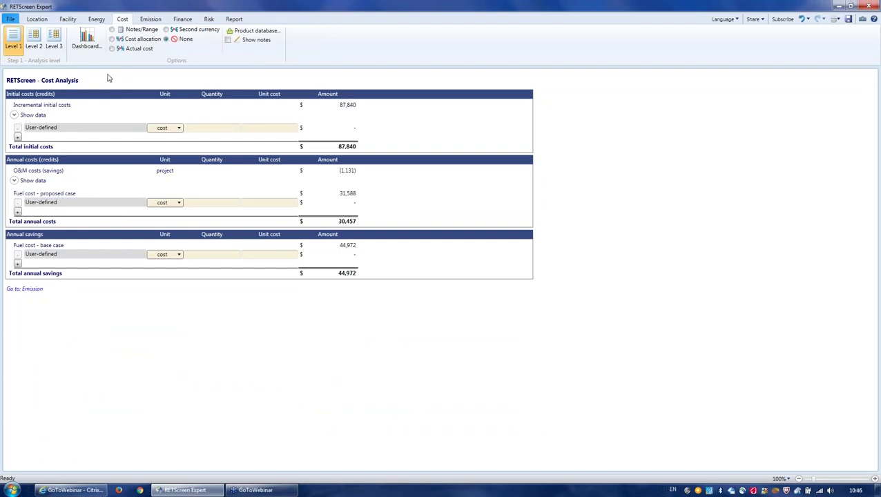
- Open the Emission worksheet and express the GHG reduction equivalence as acres of forest absorbing carbon
click(149, 20)
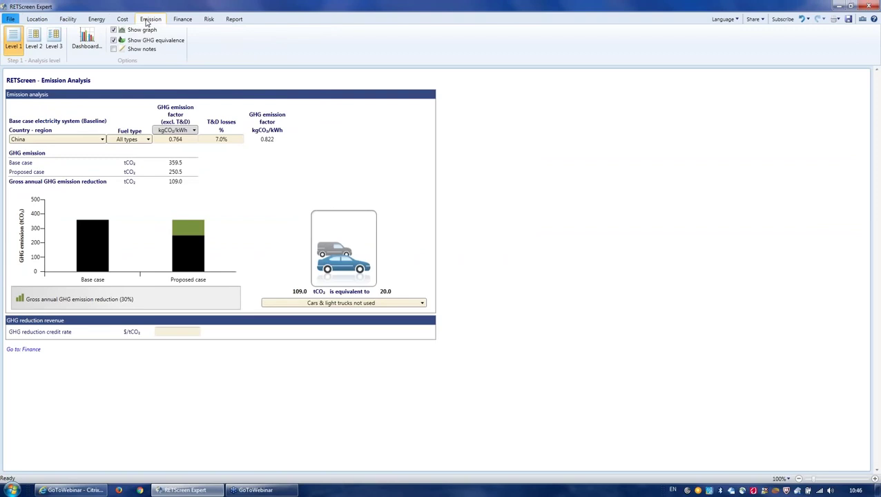
click(102, 141)
click(101, 140)
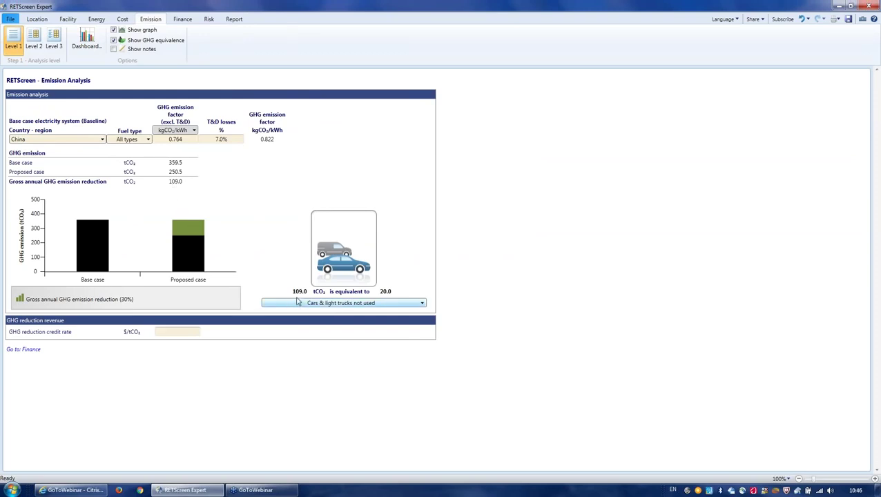
click(361, 304)
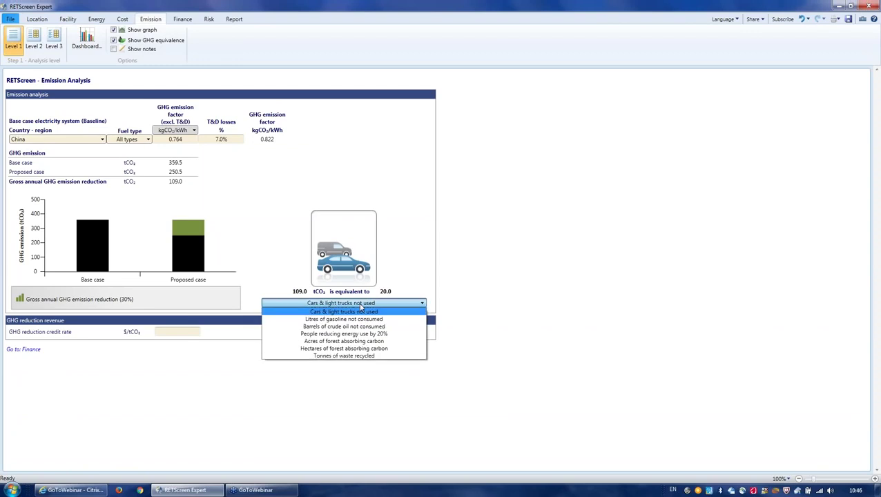
click(358, 341)
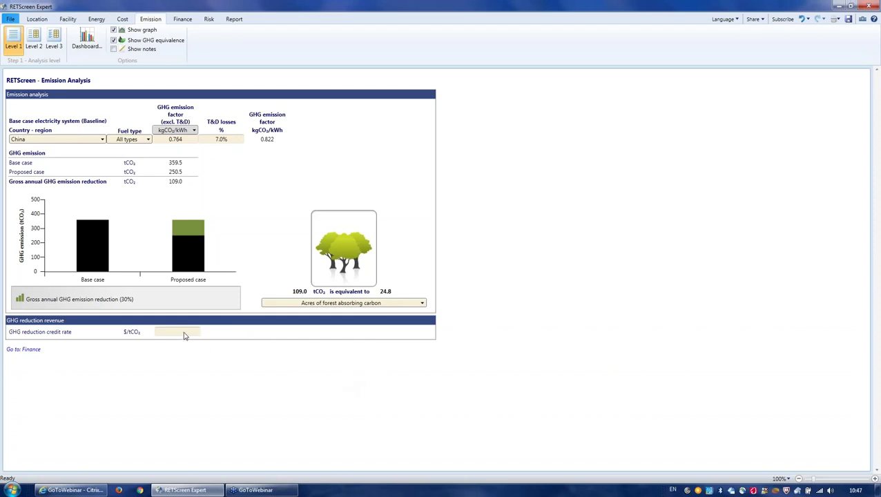
- Review the Finance worksheet's financial viability indicators, including payback and pre-tax IRR, and its yearly cash flow graphs
click(183, 20)
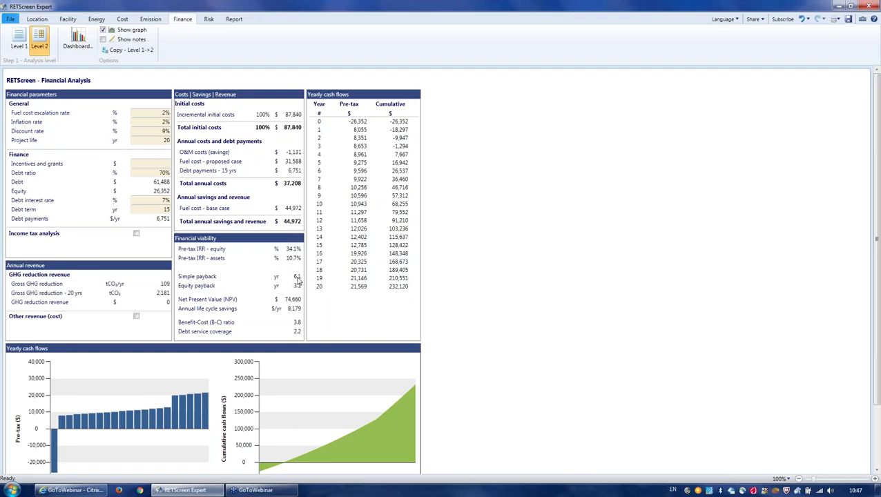
click(297, 276)
click(296, 251)
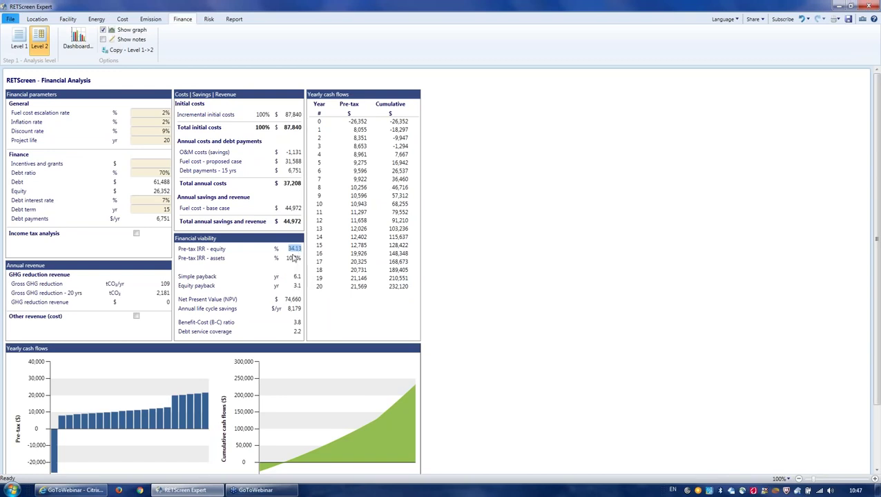
click(256, 264)
scroll(493, 326, down, 1)
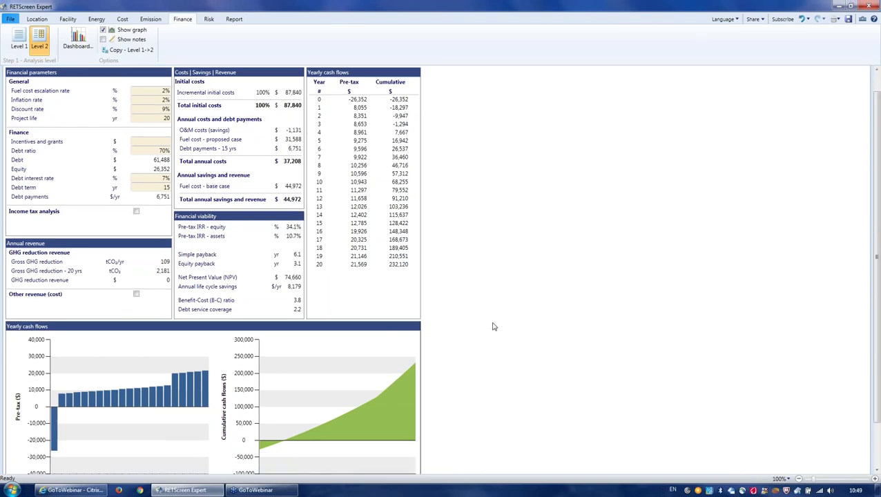
scroll(493, 326, down, 2)
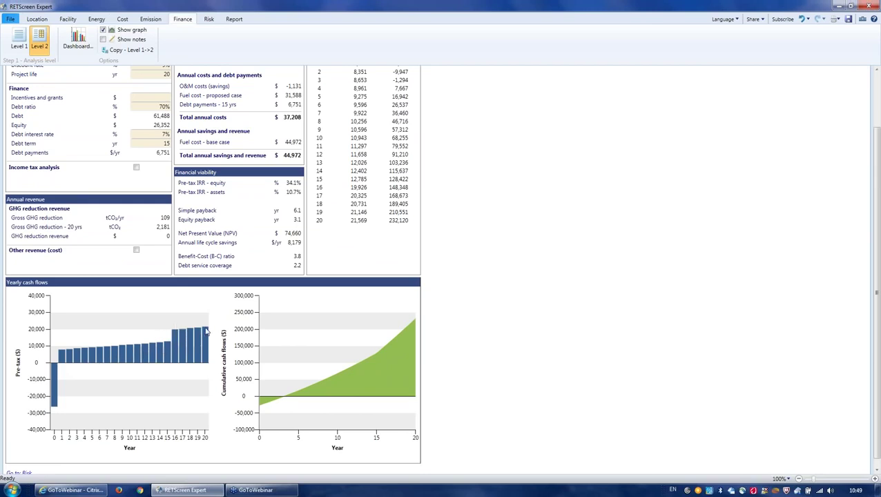
scroll(191, 362, up, 1)
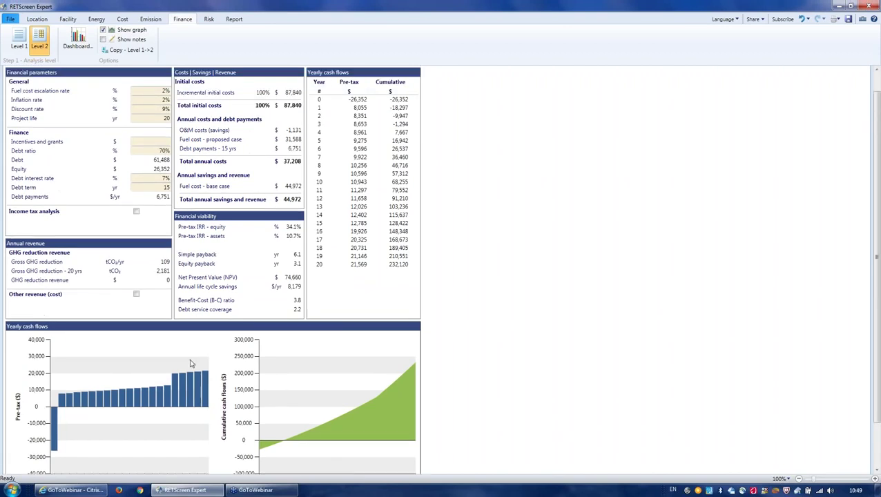
scroll(191, 363, up, 1)
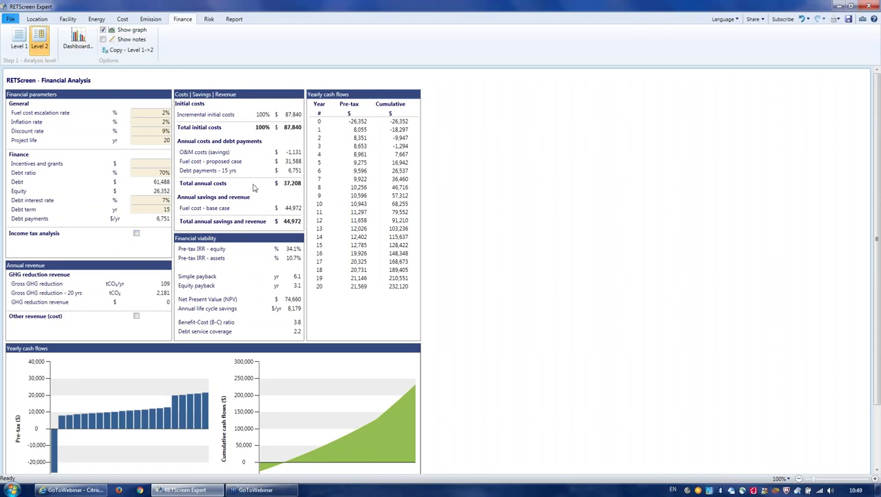
- View the Risk worksheet's sensitivity analysis, and return to the Finance worksheet to check the pre-tax IRR on equity
click(208, 21)
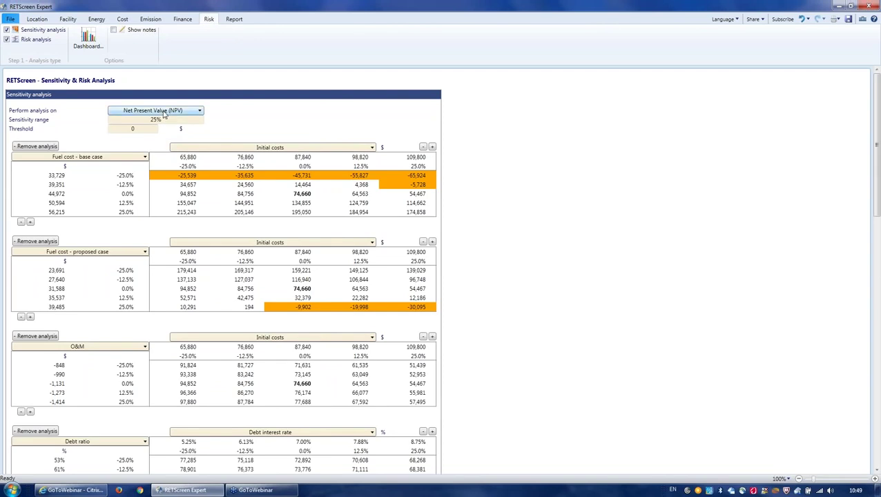
click(182, 19)
click(290, 249)
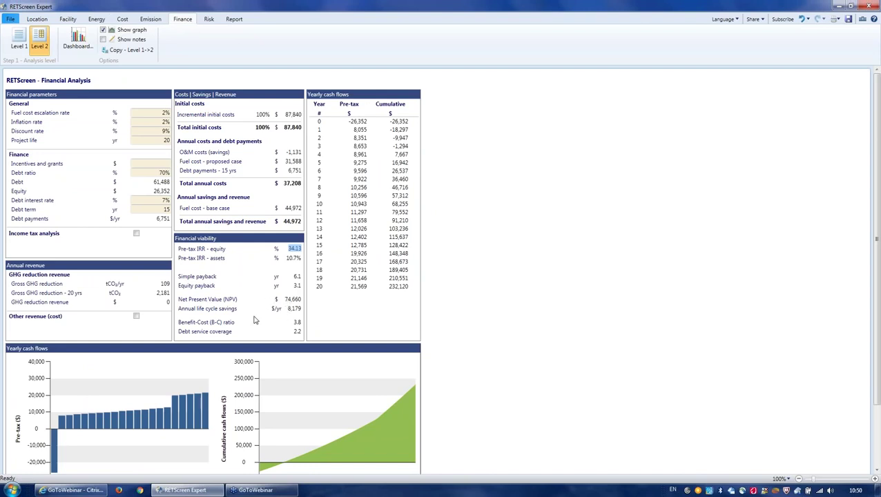
click(228, 325)
- On the Risk worksheet, perform the sensitivity analysis on Pre-tax IRR - equity
click(208, 21)
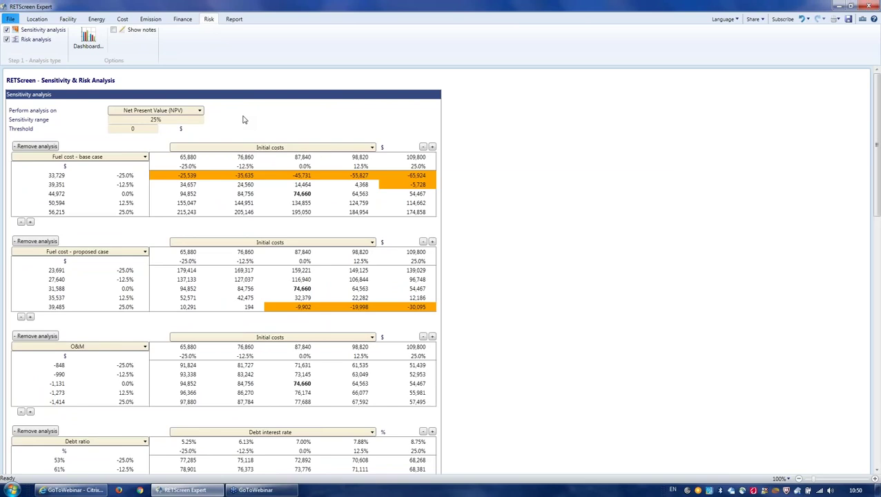
click(200, 112)
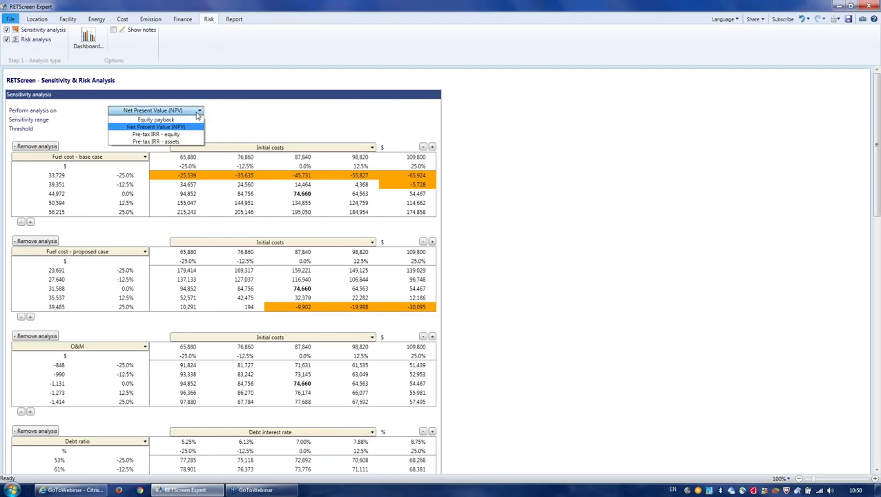
click(185, 135)
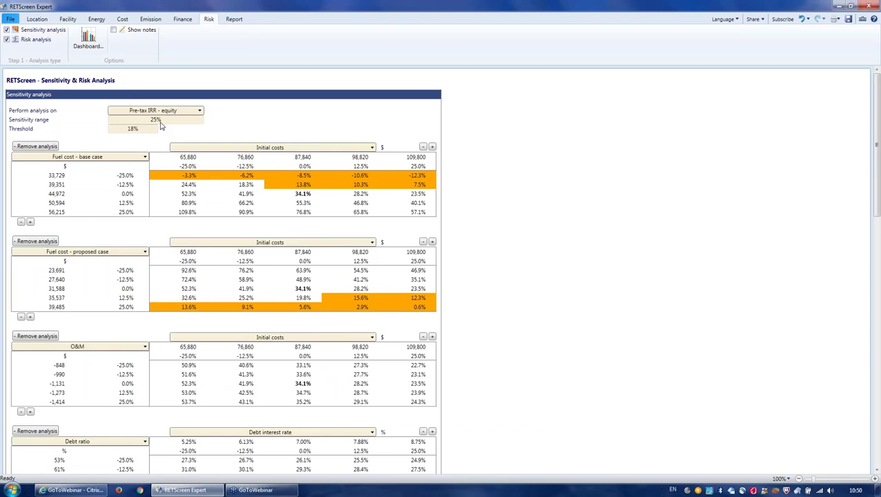
- Set the sensitivity analysis threshold to 14%
click(159, 121)
click(211, 122)
click(140, 132)
key(Return)
click(141, 134)
text(14)
key(Return)
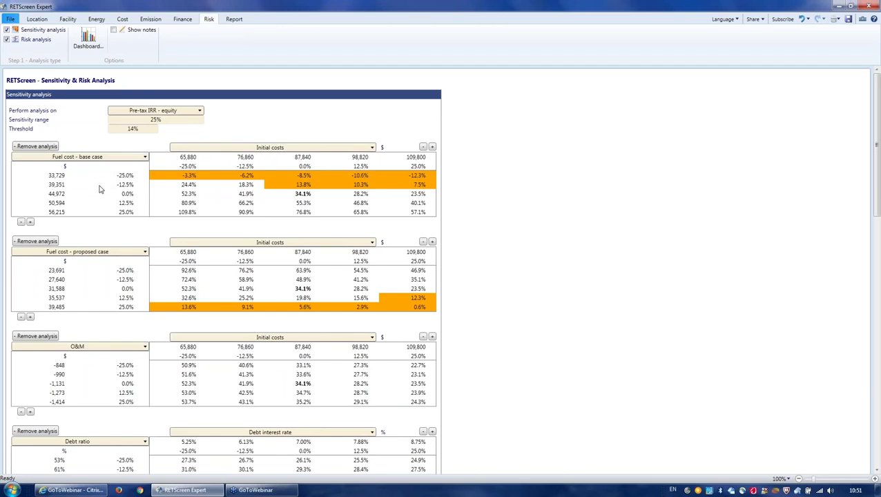
- Check the parameters available for the first sensitivity table and review the remaining tables down to debt term
click(253, 149)
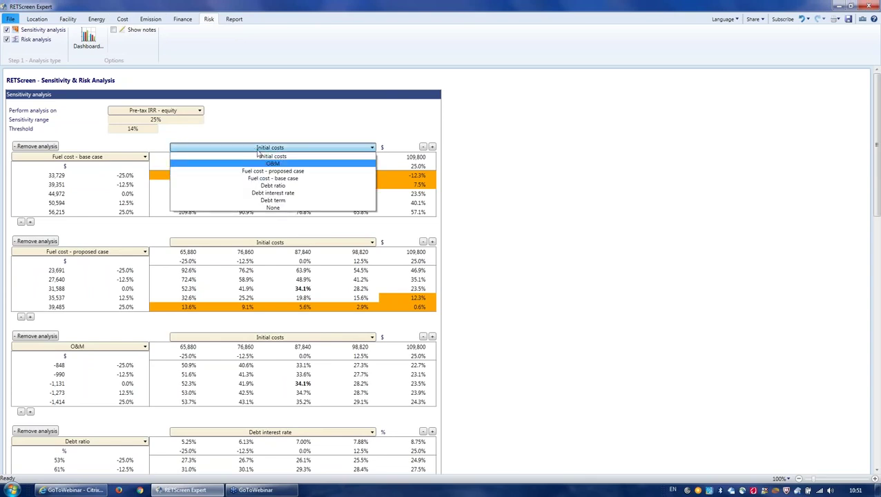
click(268, 130)
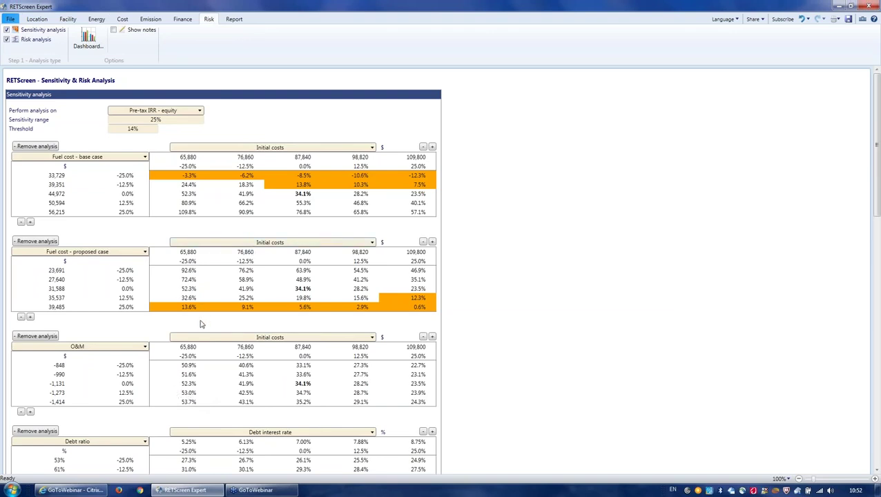
scroll(202, 322, down, 1)
scroll(149, 326, down, 8)
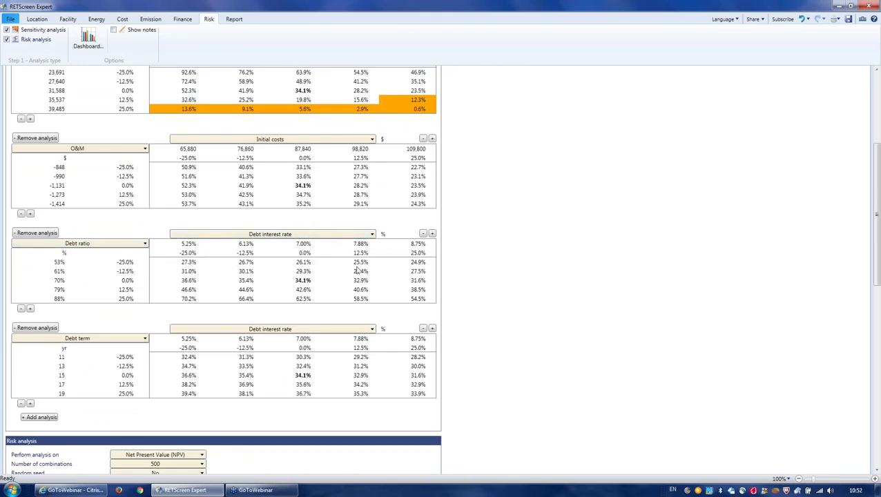
scroll(312, 293, up, 5)
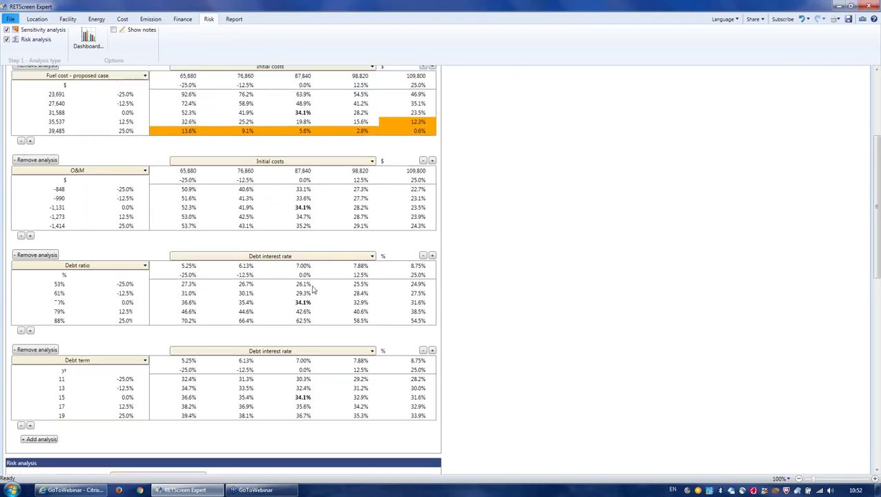
- Hide the sensitivity analysis to show only the risk analysis, and view the choices for the number of combinations
click(7, 30)
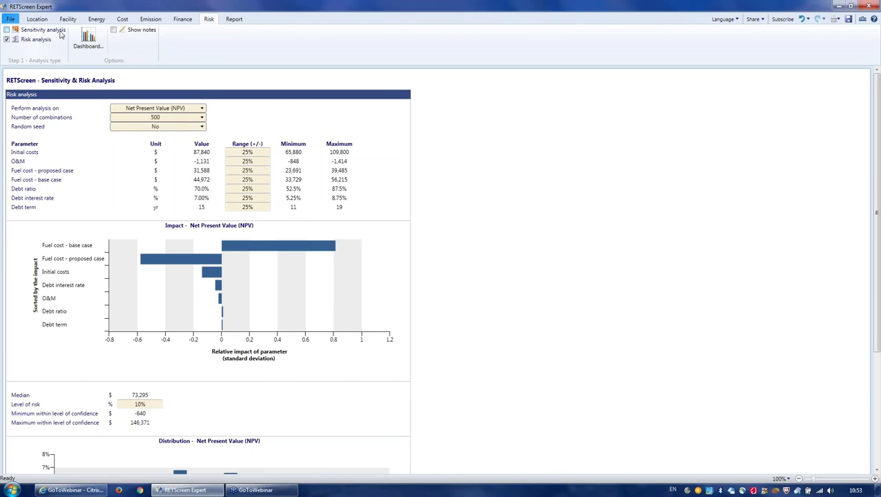
click(176, 120)
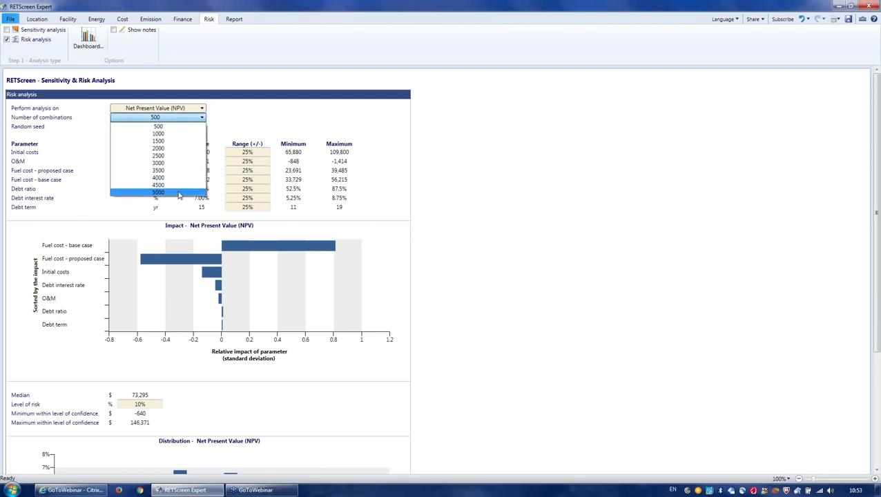
click(480, 164)
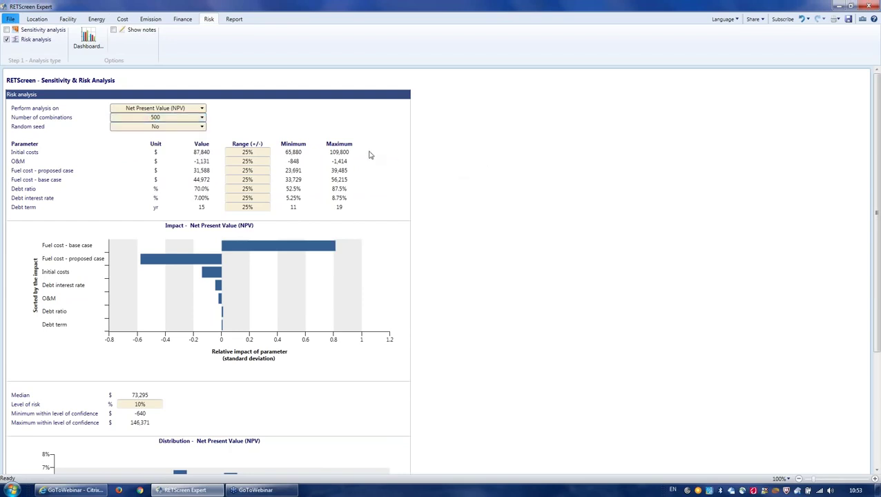
- Set the risk analysis range to 50% for both the initial costs and the debt interest rate
double_click(247, 153)
text(50)
key(Return)
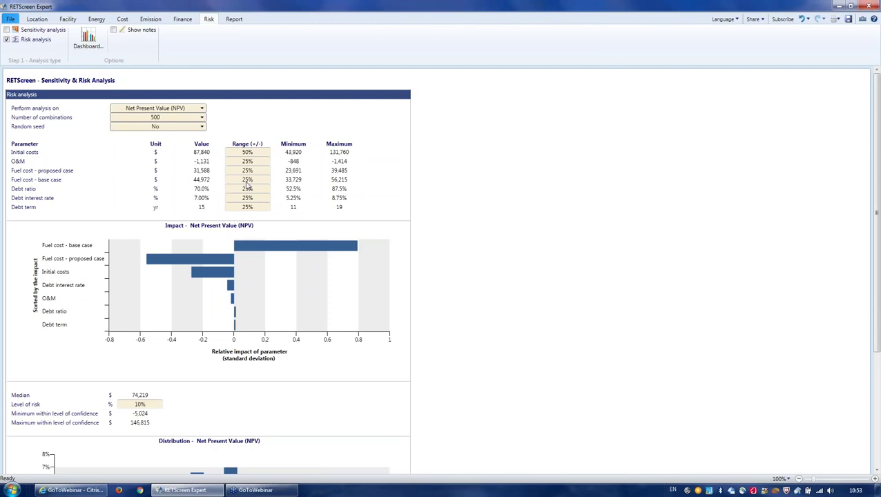
double_click(243, 198)
text(50)
key(Return)
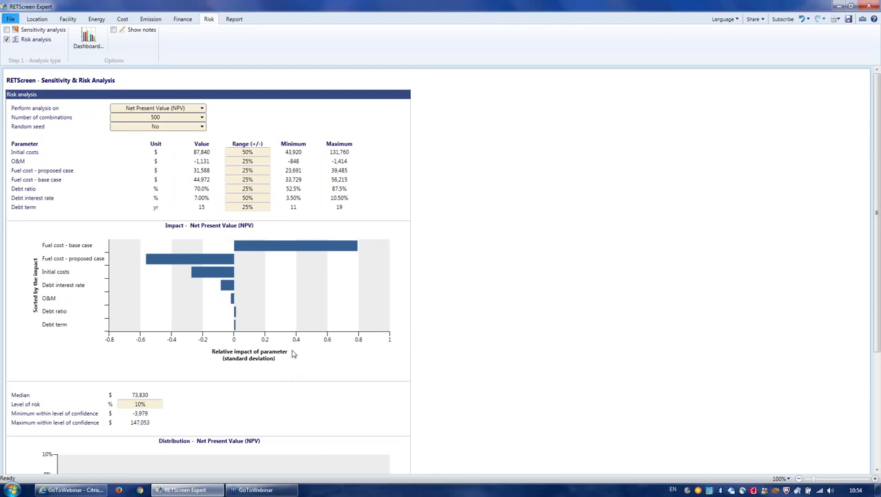
- Examine the Net Present Value impact graph, the confidence level figures and the distribution graph
mouse_move(271, 252)
mouse_move(211, 274)
scroll(299, 399, down, 1)
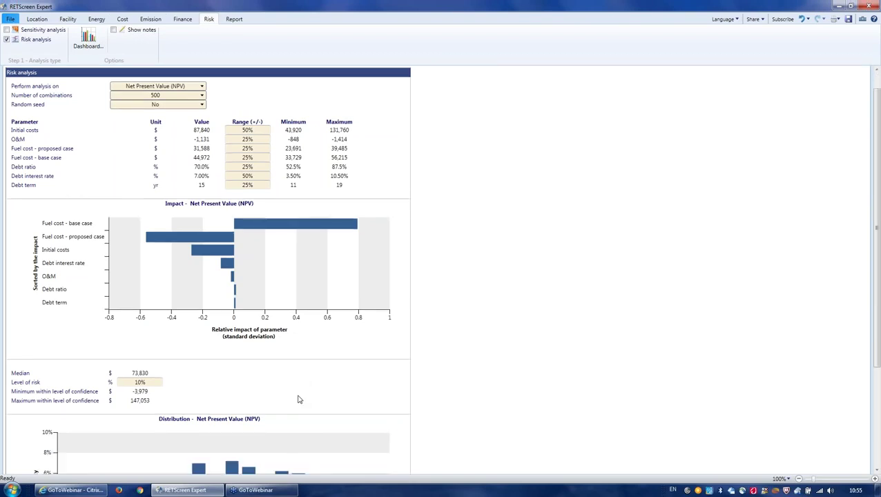
scroll(299, 399, down, 6)
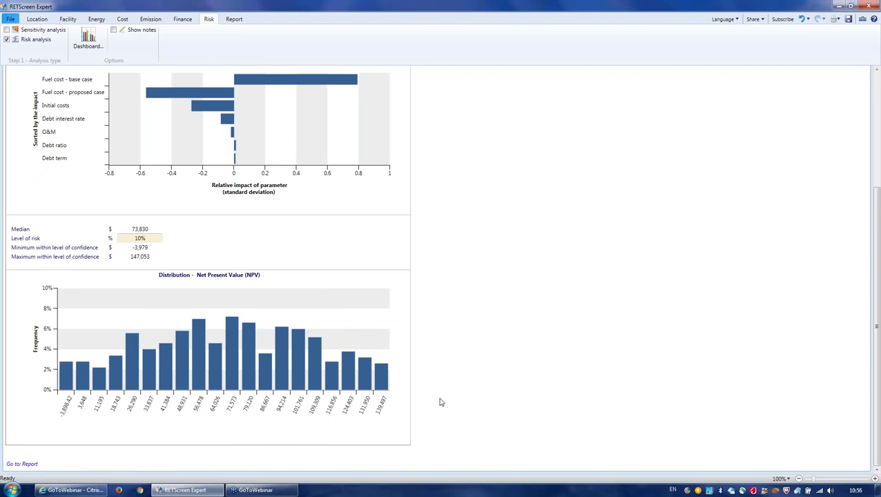
scroll(441, 401, up, 1)
scroll(441, 402, down, 1)
scroll(503, 320, up, 7)
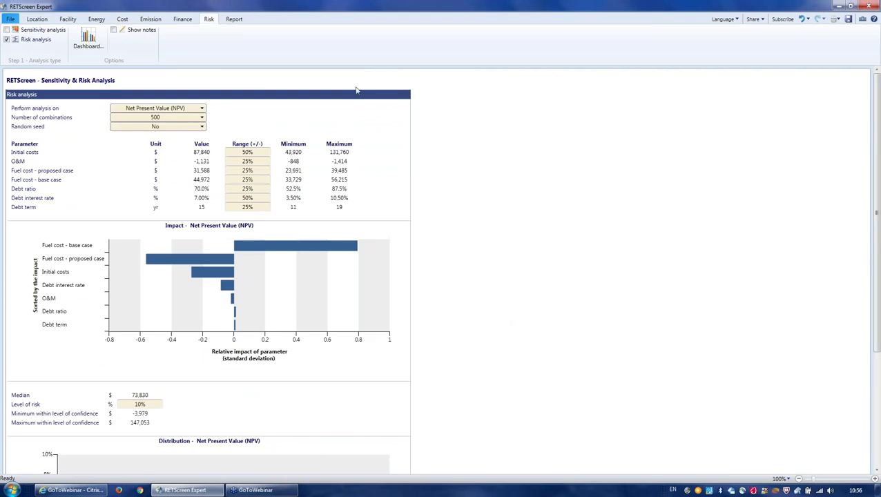
- Add the mcgill logo.jpg image from file as the Prepared by logo on the feasibility report's cover page
click(234, 20)
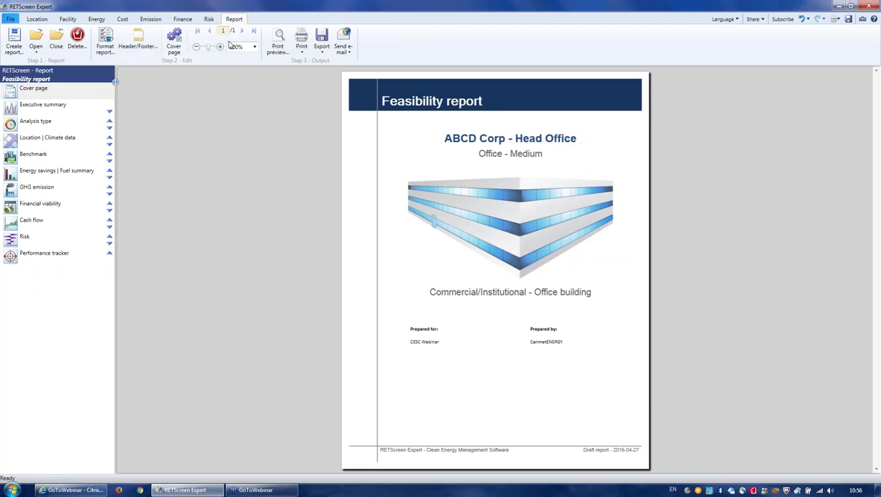
click(174, 46)
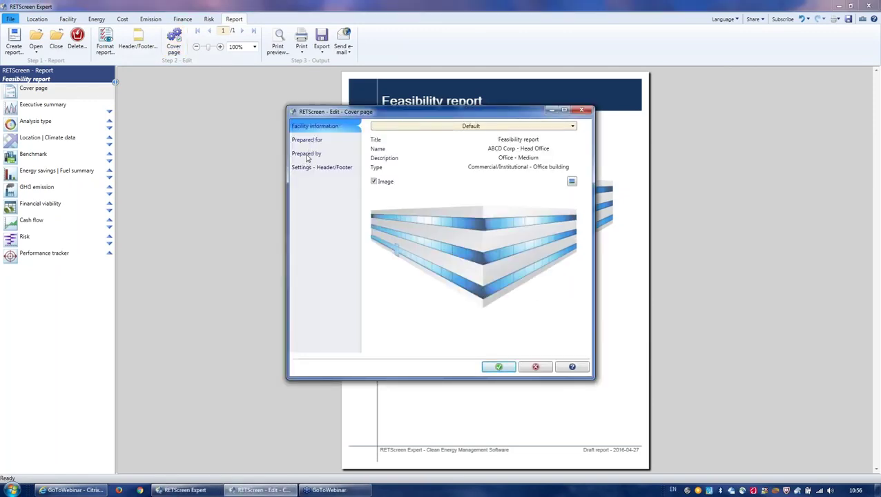
click(308, 156)
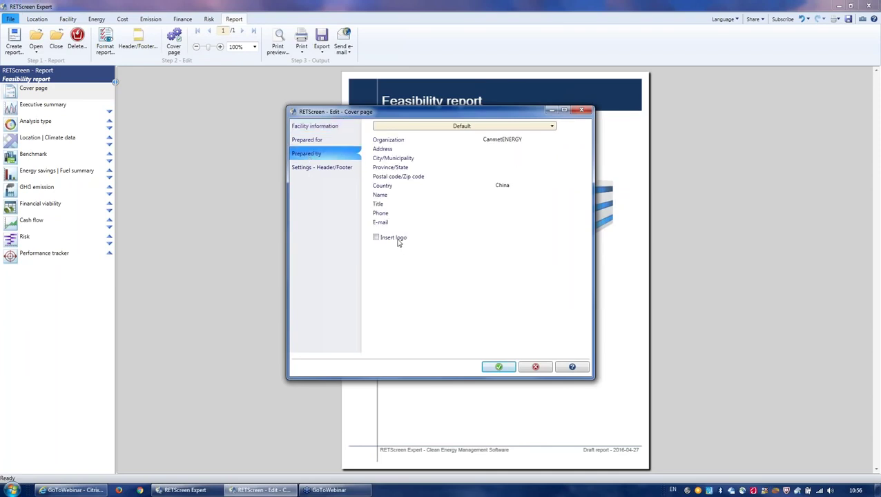
click(375, 238)
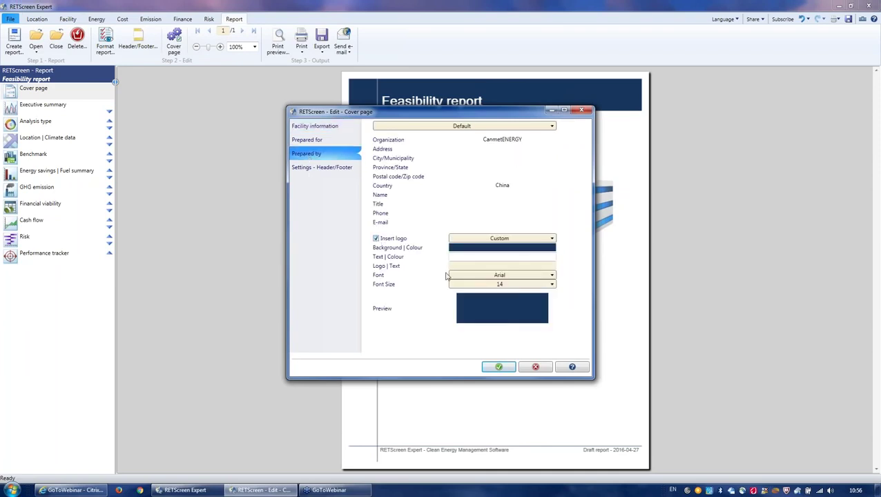
click(469, 239)
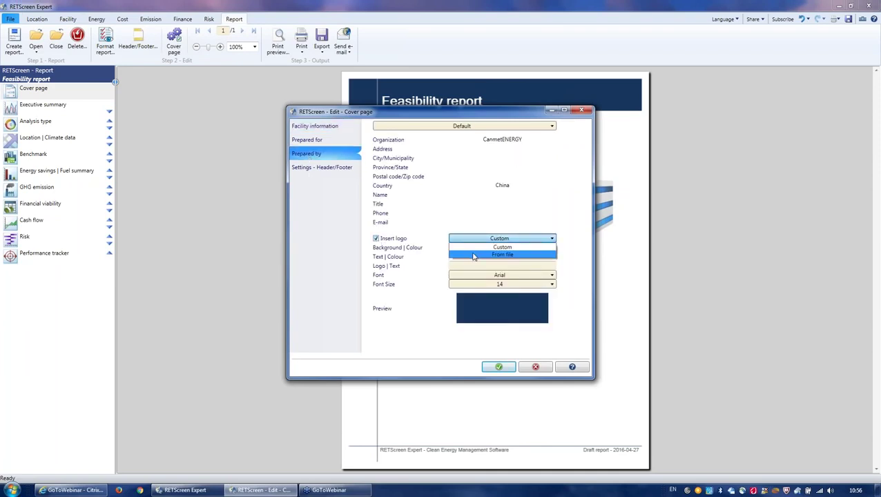
click(473, 255)
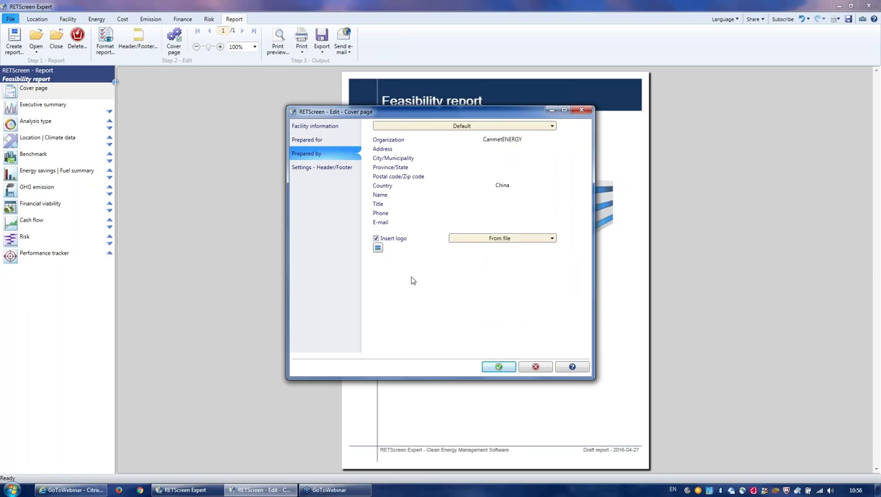
click(377, 248)
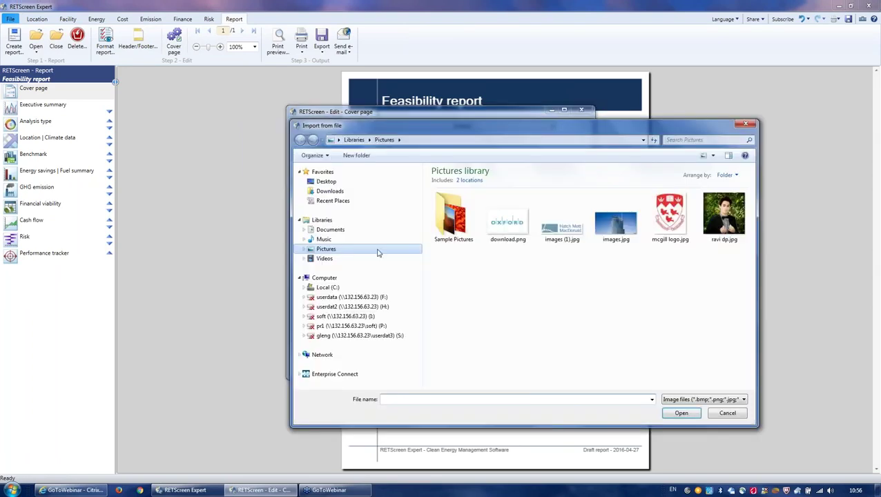
click(668, 216)
double_click(669, 215)
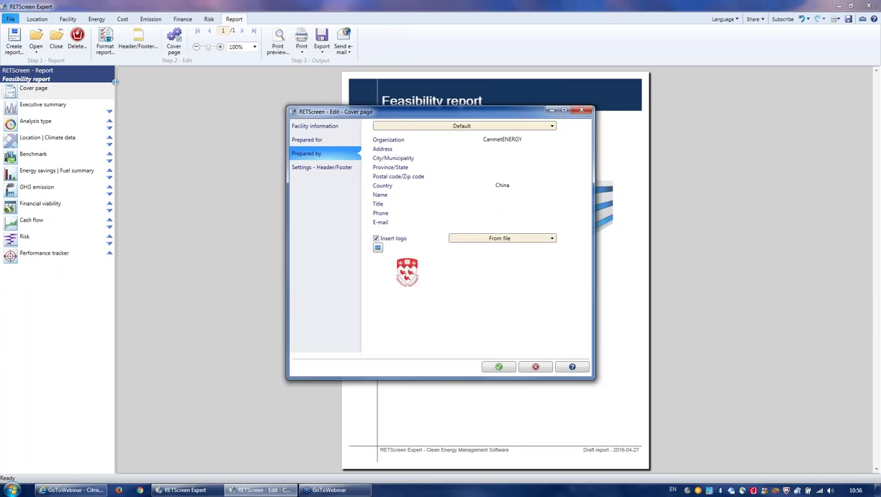
click(499, 367)
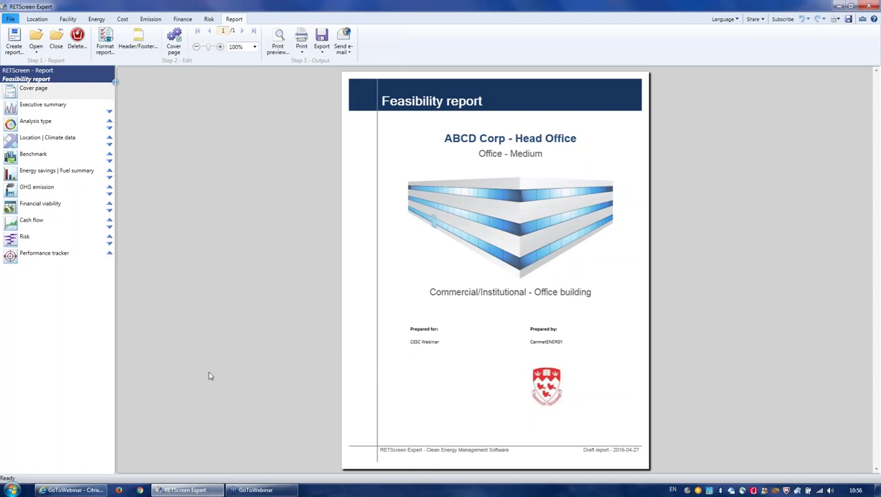
- Show the Cash flow section of the feasibility report and switch the program language to Chinese
click(38, 222)
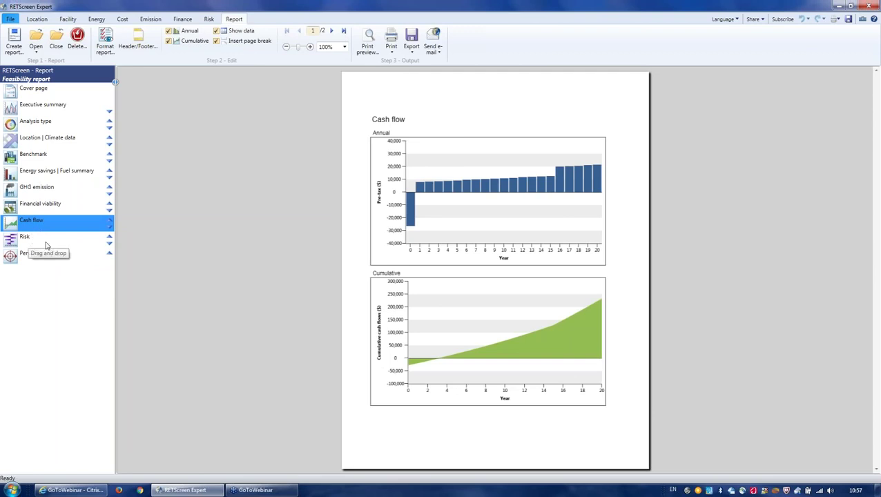
click(722, 20)
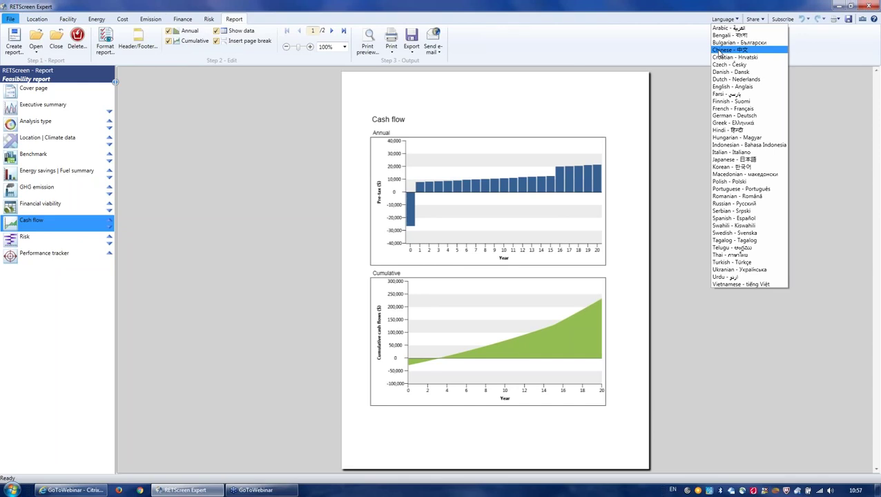
click(720, 51)
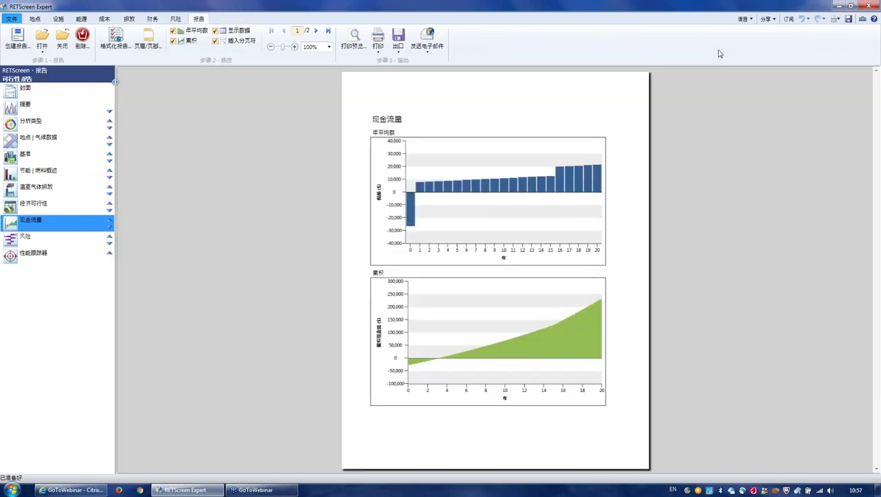
- View the Location and Facility pages in Chinese, return to the report and set the language back to English
click(16, 20)
click(36, 19)
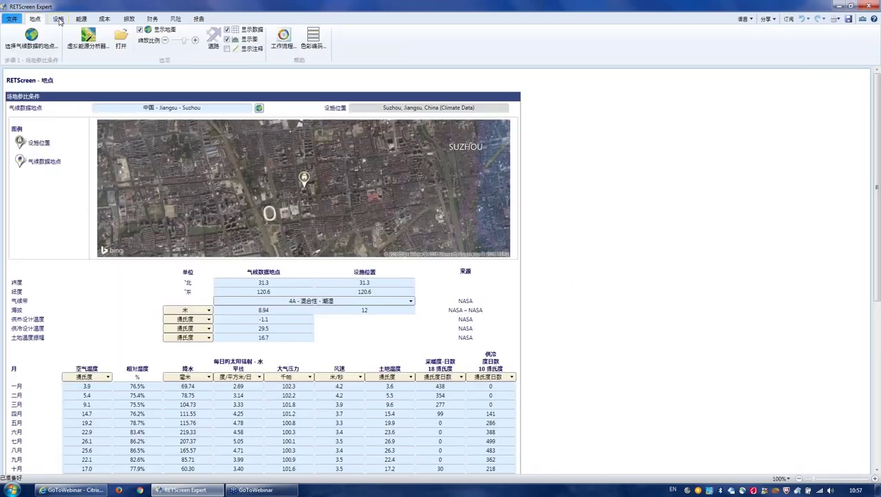
click(59, 20)
click(199, 18)
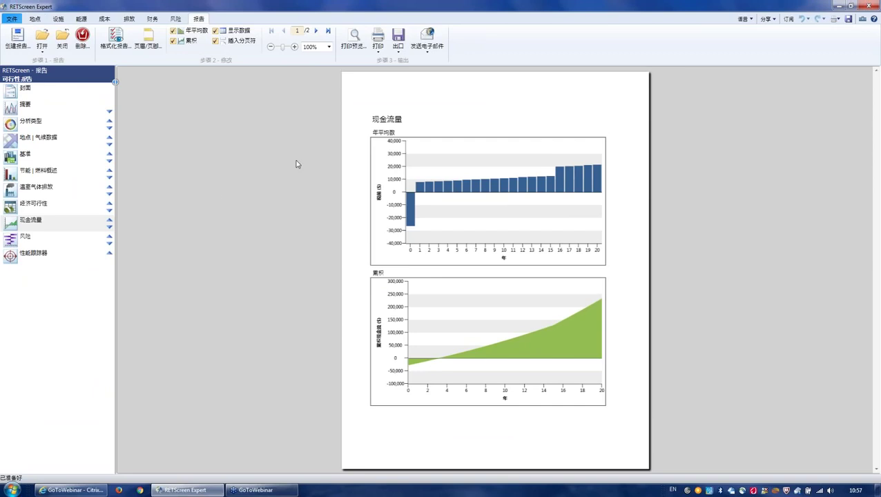
click(744, 19)
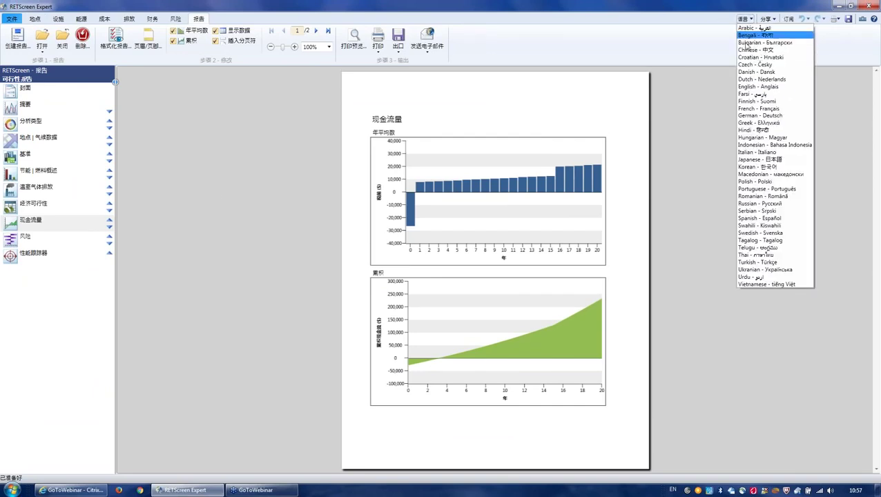
click(748, 88)
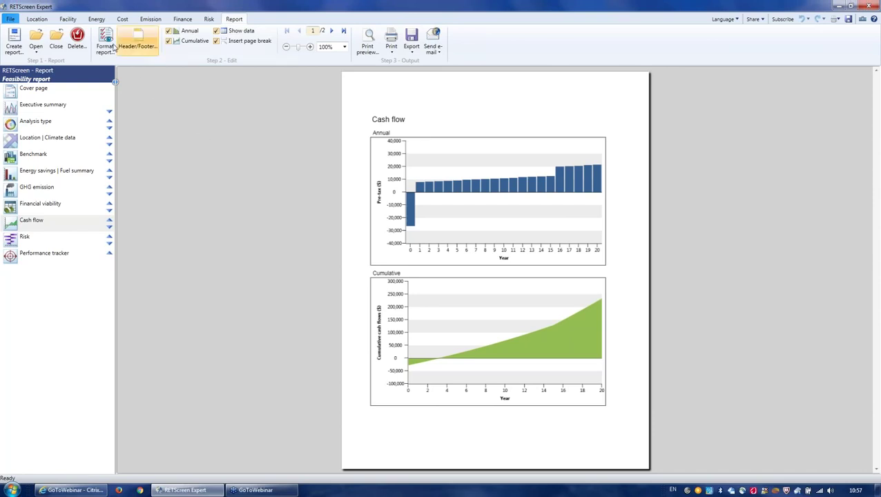
- Open the feasibility analysis dashboard beside the Energy Model table and set it to show Cash flow - Cumulative
click(97, 19)
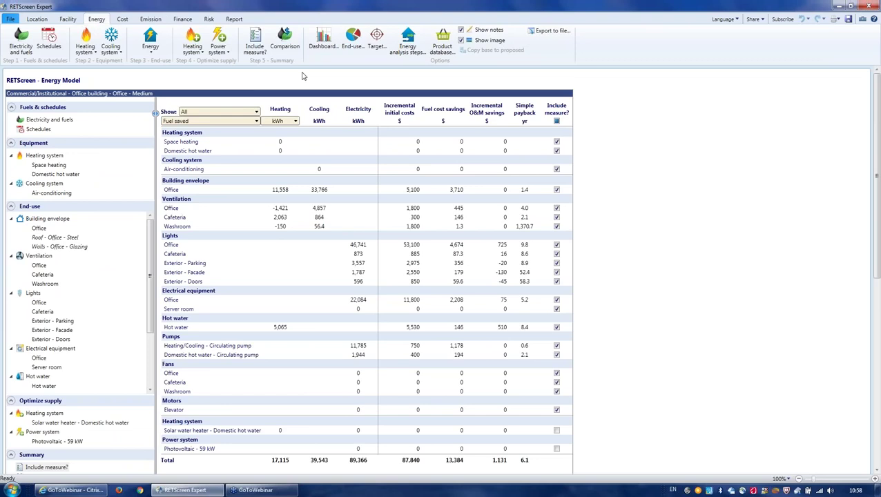
click(326, 47)
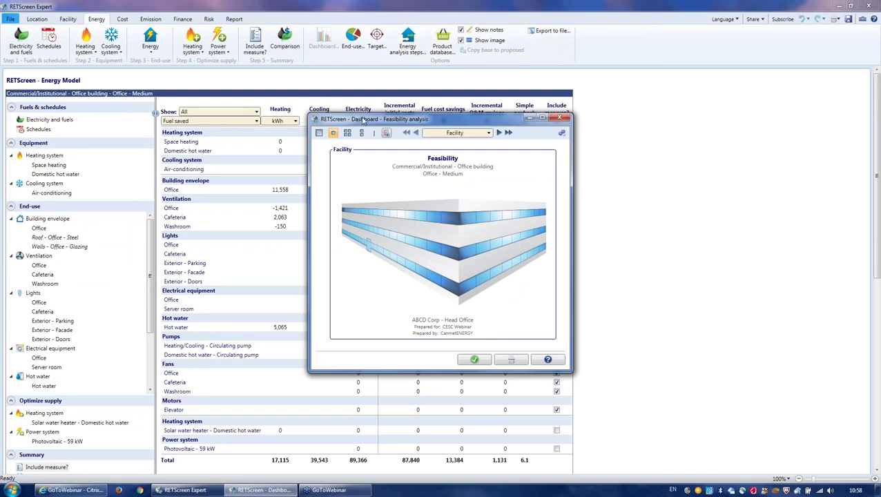
drag(364, 121, 641, 93)
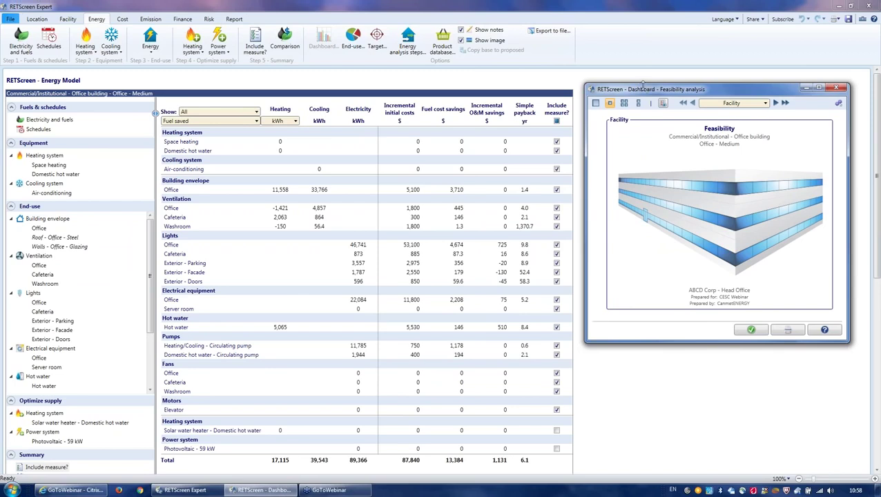
drag(648, 89, 648, 78)
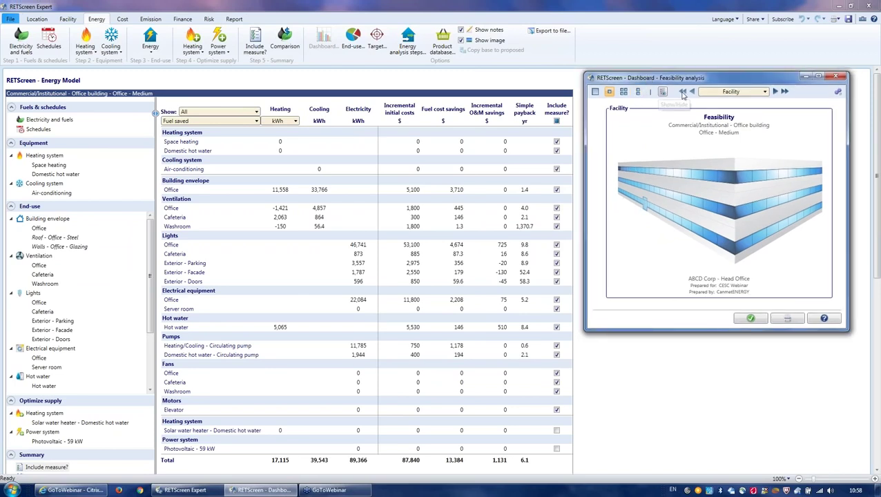
click(716, 94)
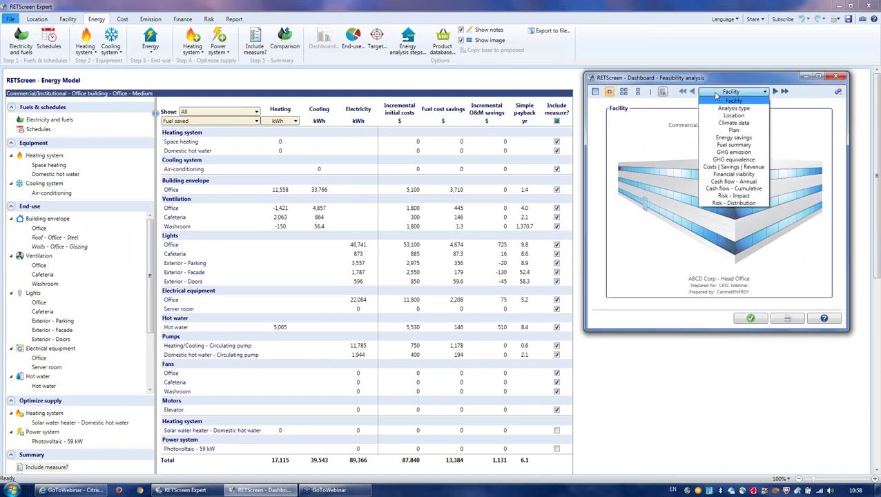
click(731, 189)
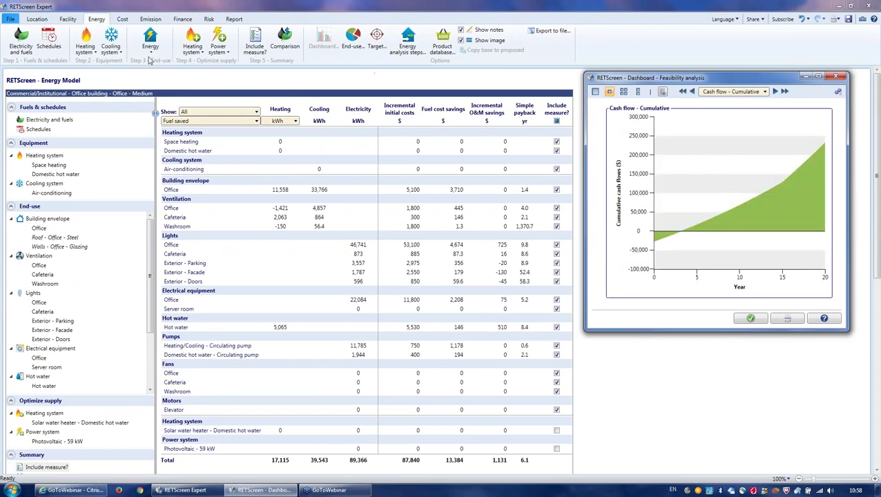
- View the Cost and Emission pages with the dashboard kept open, and return to the Energy Model
click(125, 20)
click(150, 19)
click(122, 19)
click(96, 20)
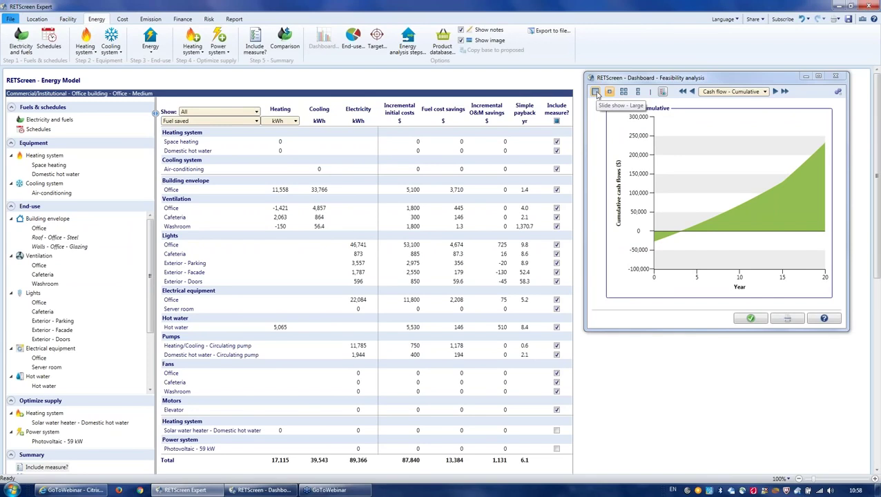
- Switch the dashboard to the single-column scrolling layout and stretch its window down to the status bar
click(640, 97)
click(640, 97)
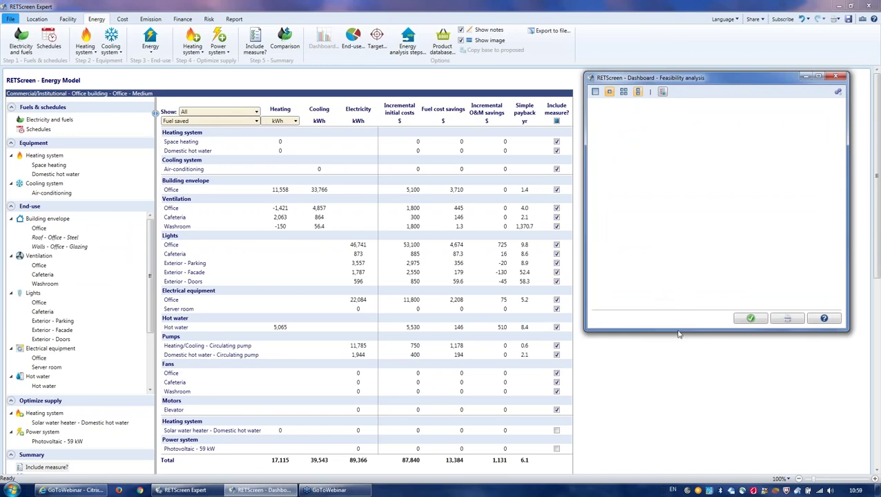
drag(679, 331, 694, 473)
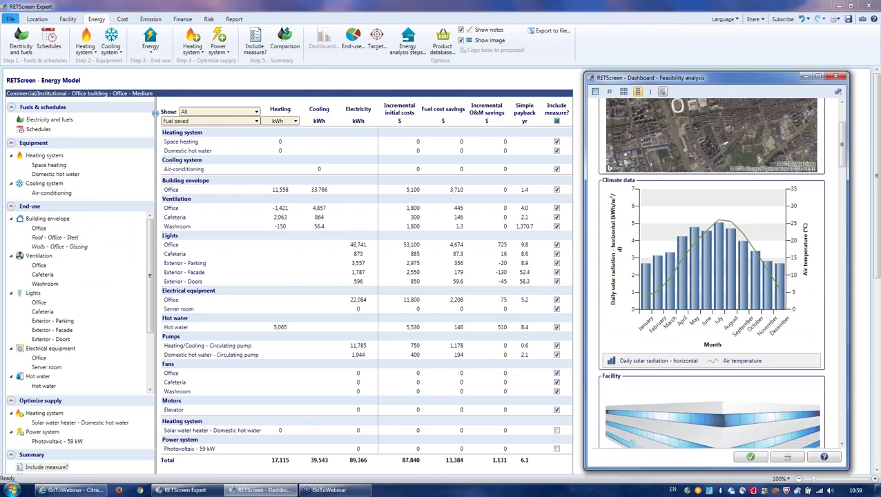
- Limit the dashboard to the Fuel summary and Cash flow - Annual items
click(662, 92)
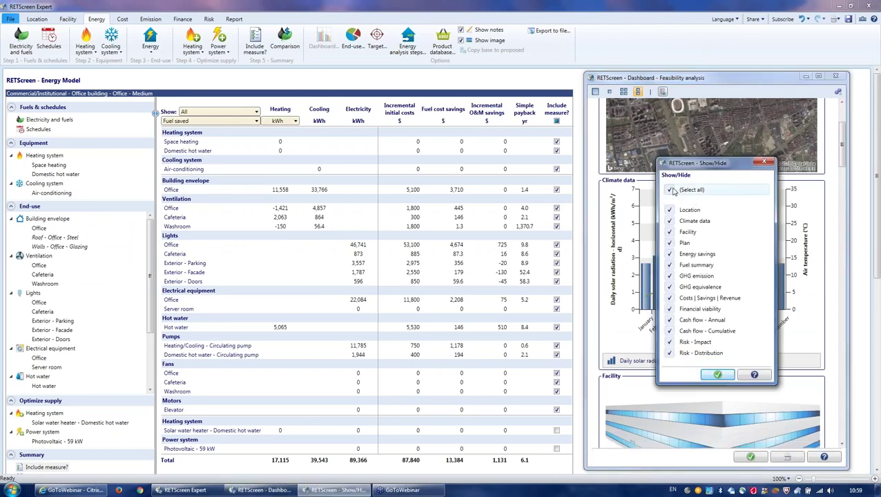
click(670, 191)
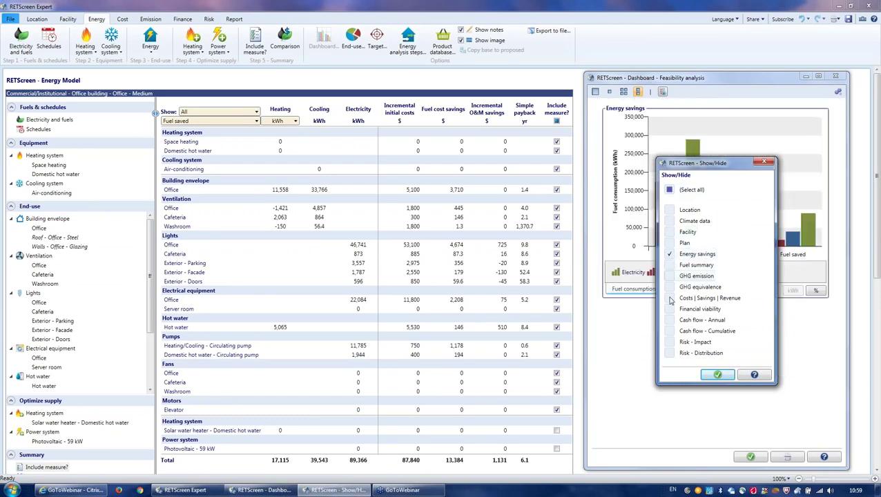
click(670, 256)
click(669, 265)
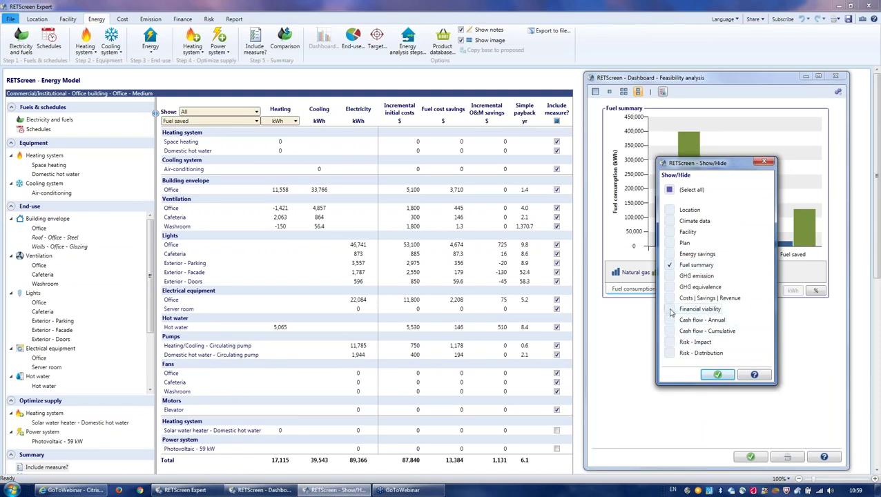
click(669, 320)
click(717, 376)
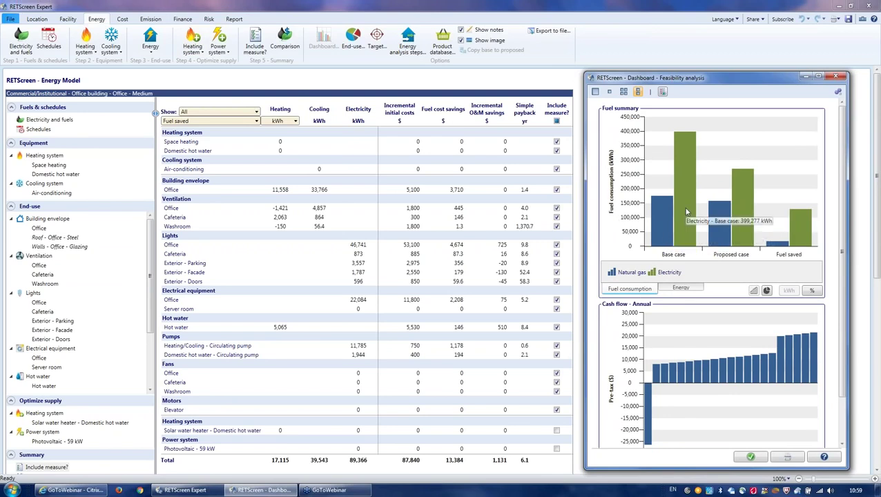
- Hide Fuel summary on the dashboard and show Financial viability together with Cash flow - Annual
click(661, 92)
click(669, 265)
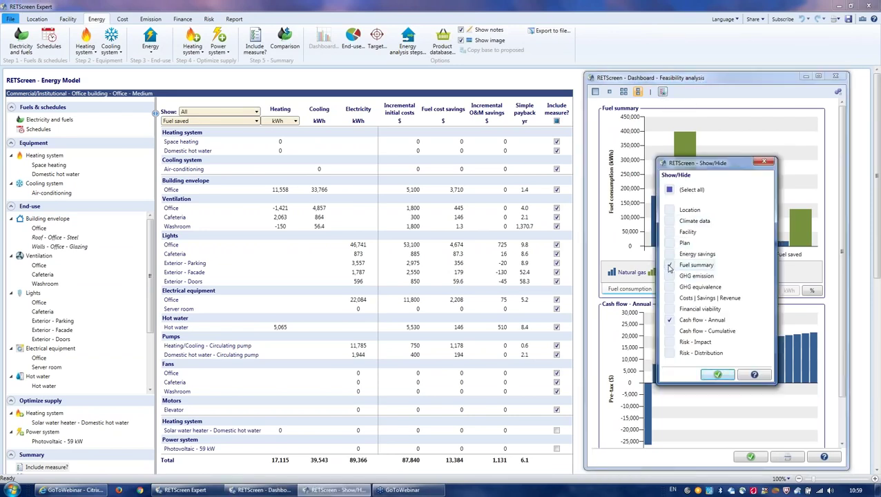
click(670, 309)
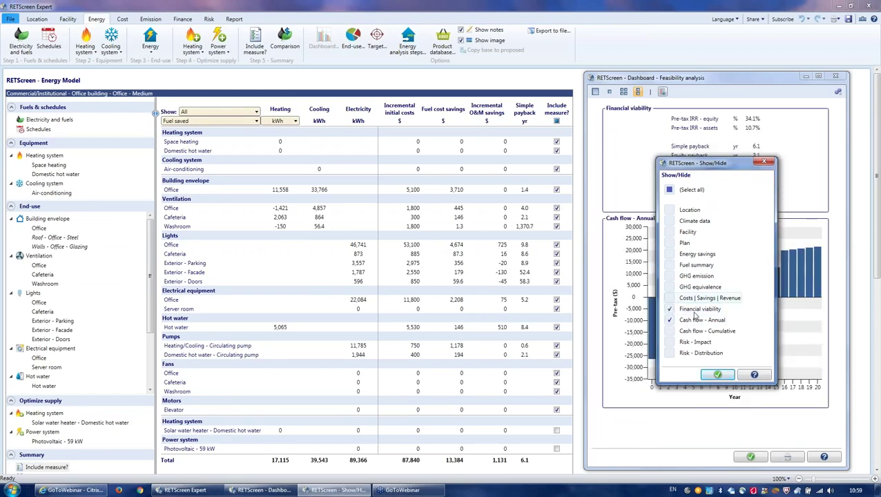
click(717, 374)
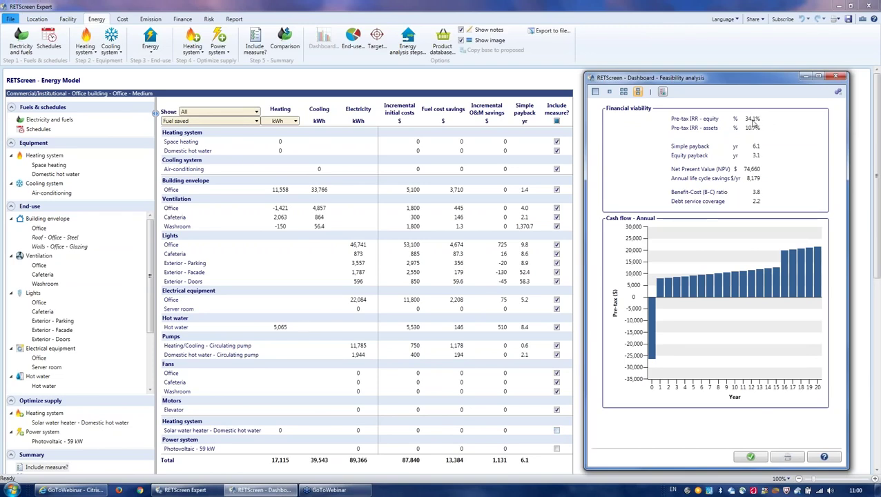
- Include the domestic hot water solar water heater and the 59 kW photovoltaic measures in the energy model
click(557, 432)
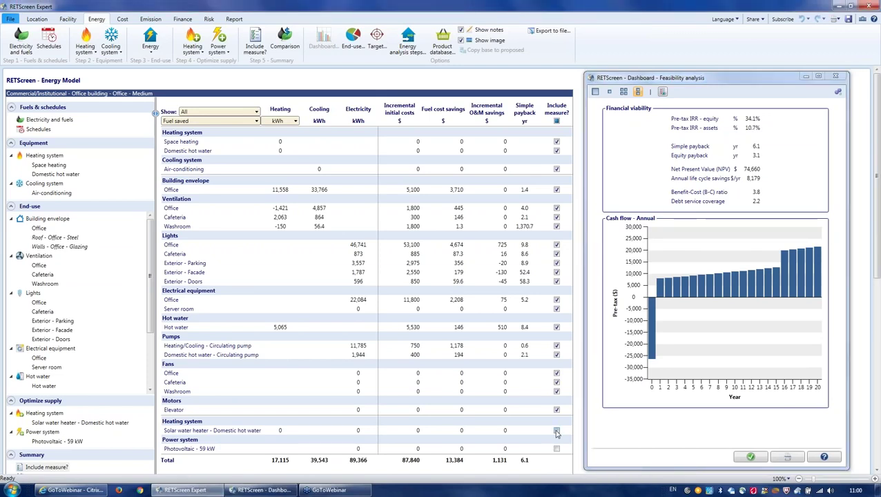
click(556, 431)
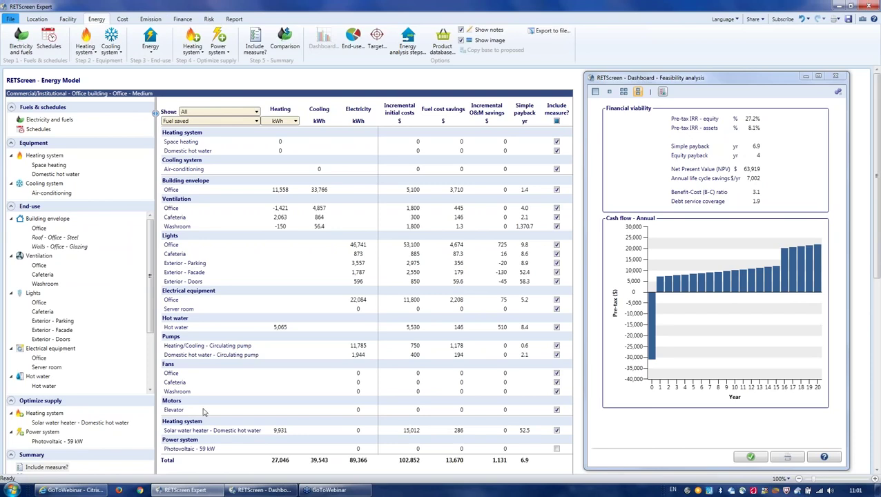
click(557, 450)
click(556, 449)
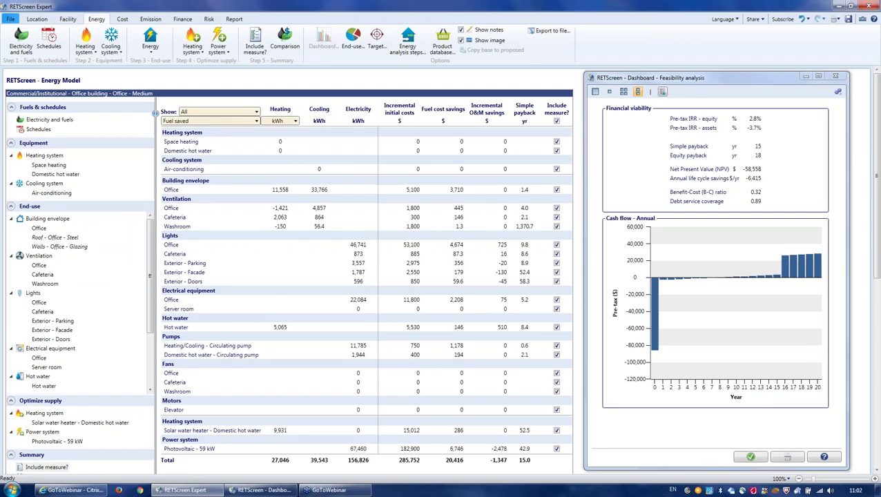
- Assign the Canadian Solar mono-Si - CS5P 200W product with 50 units to the photovoltaic measure and return to the measures summary
click(207, 449)
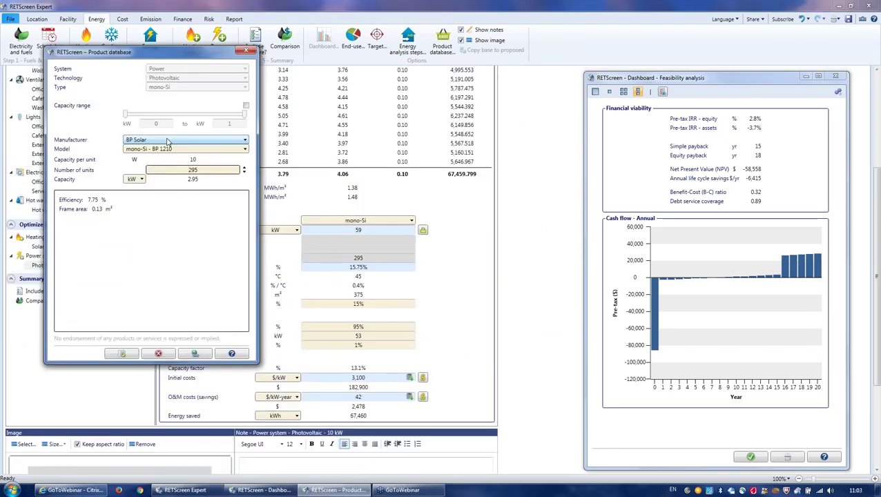
click(167, 142)
click(183, 189)
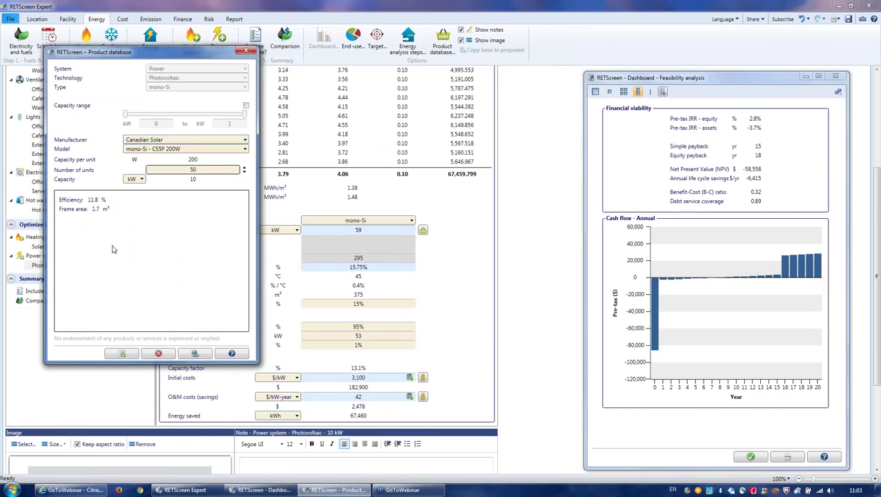
click(123, 354)
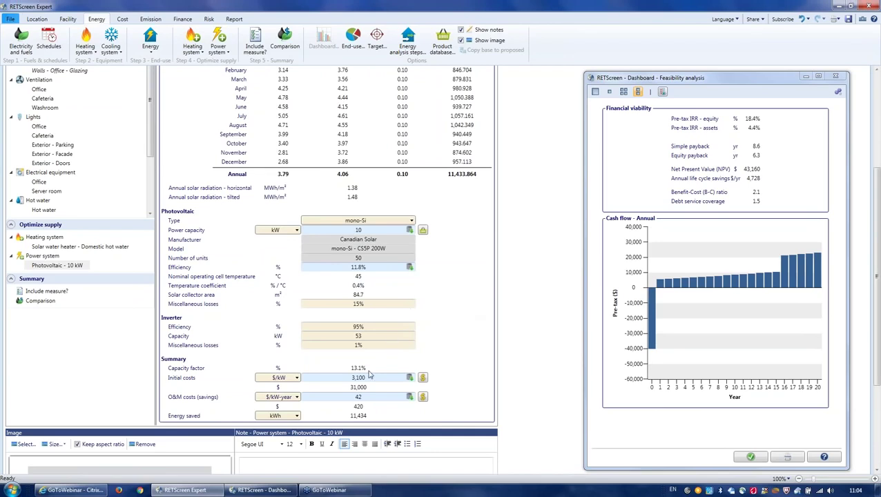
click(256, 46)
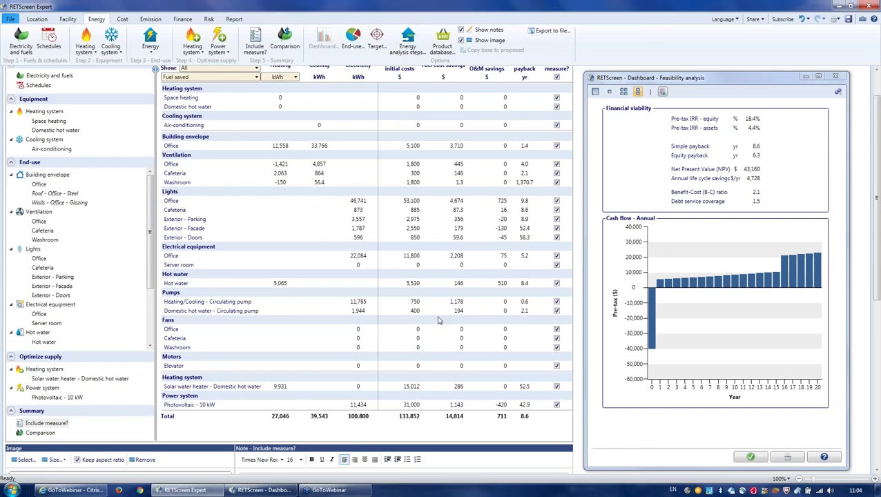
scroll(440, 321, up, 1)
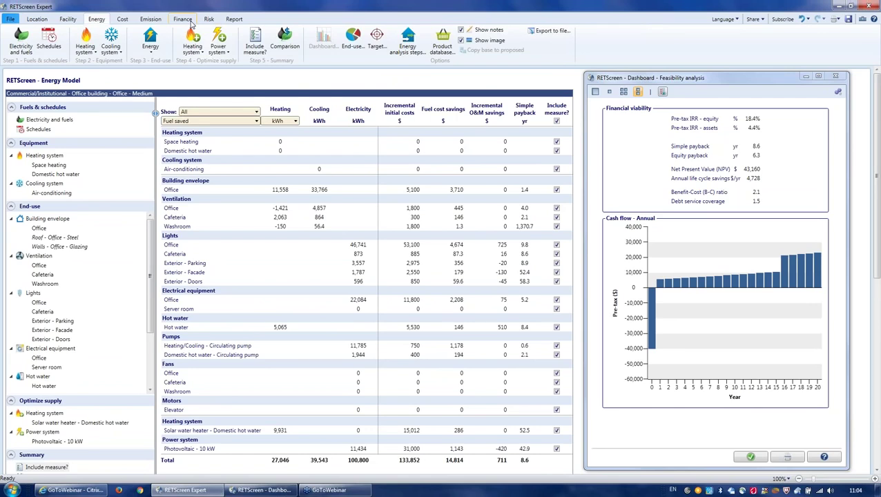
- Enable income tax analysis in the financial analysis and return to the start page
click(184, 19)
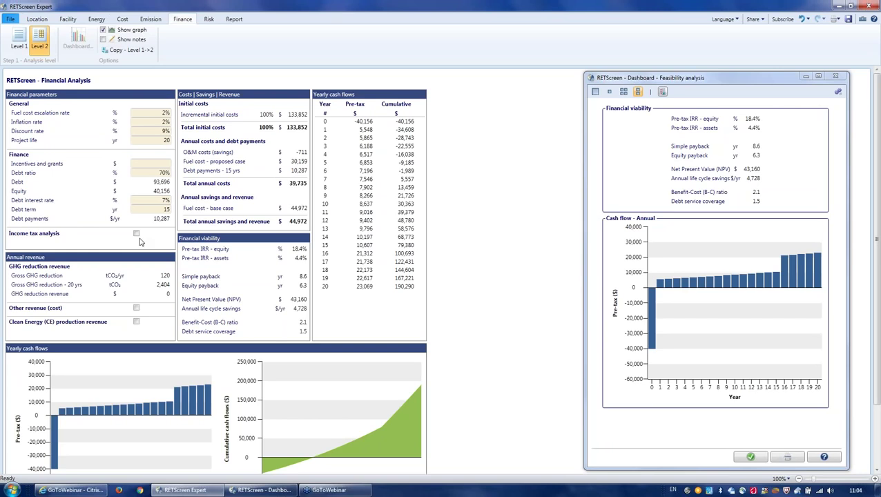
click(136, 233)
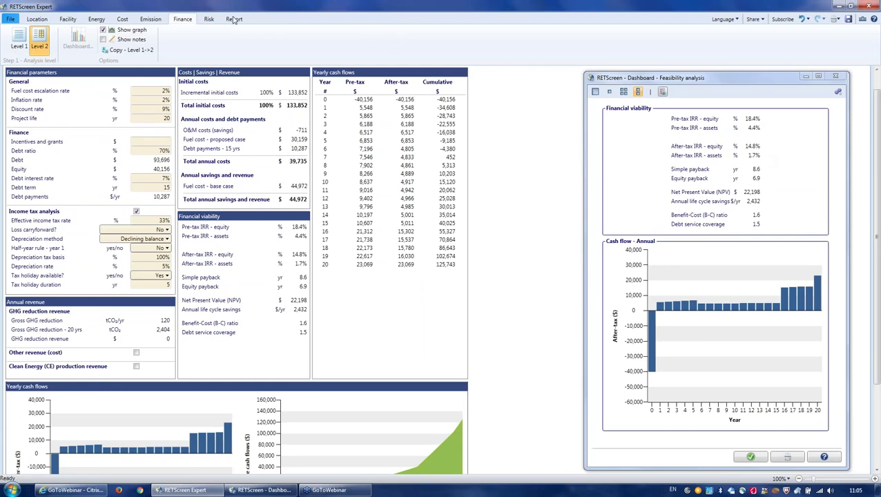
click(11, 19)
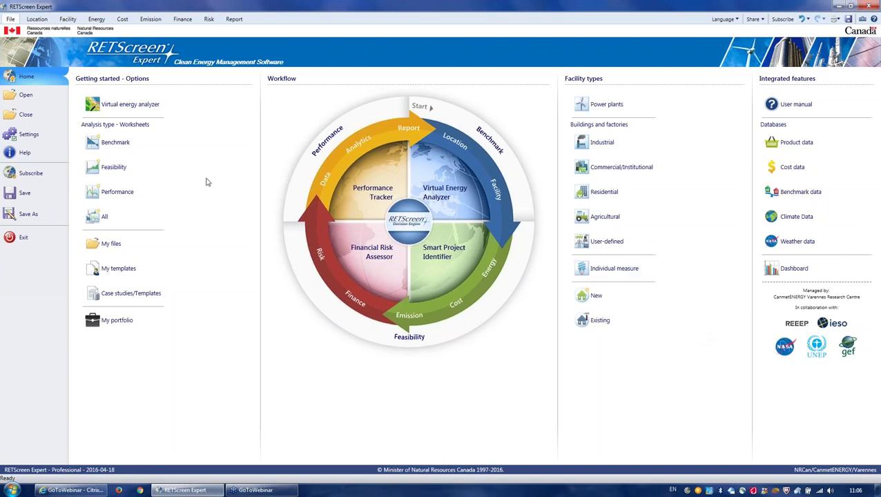
- Set the proposed-case seasonal efficiency of the space heating system to 80% and review the savings in the measures summary
click(98, 20)
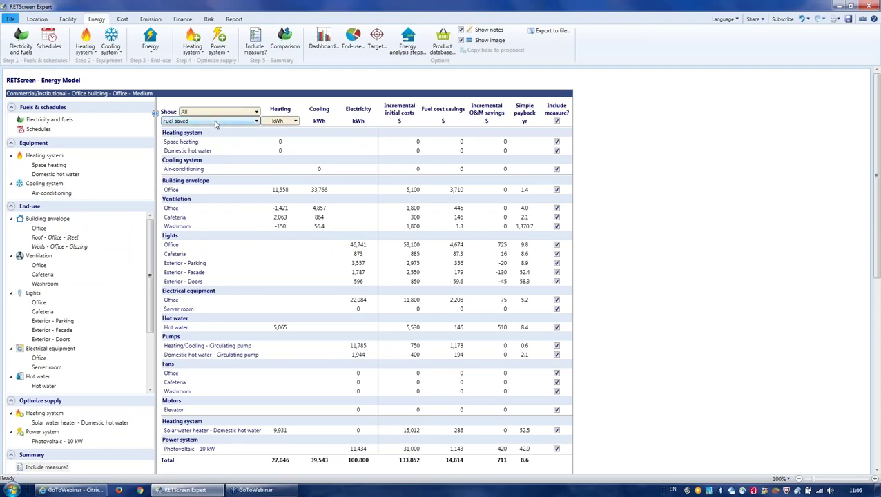
click(216, 122)
click(216, 122)
click(193, 144)
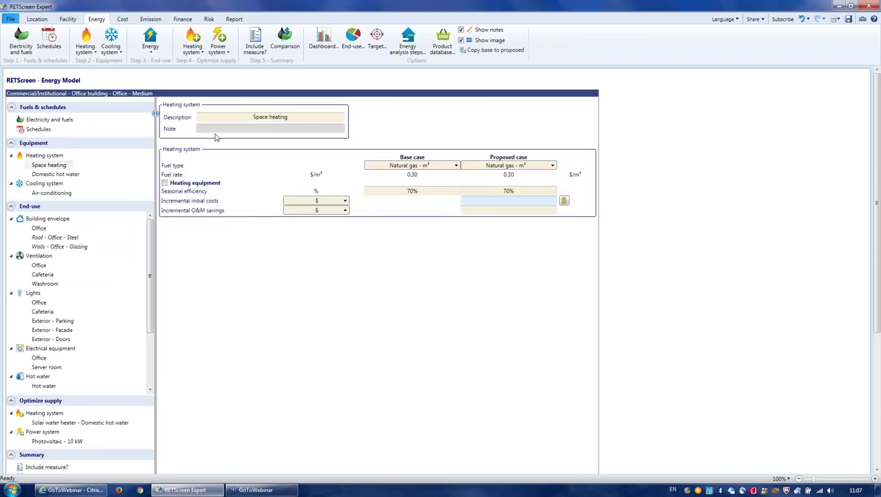
click(53, 176)
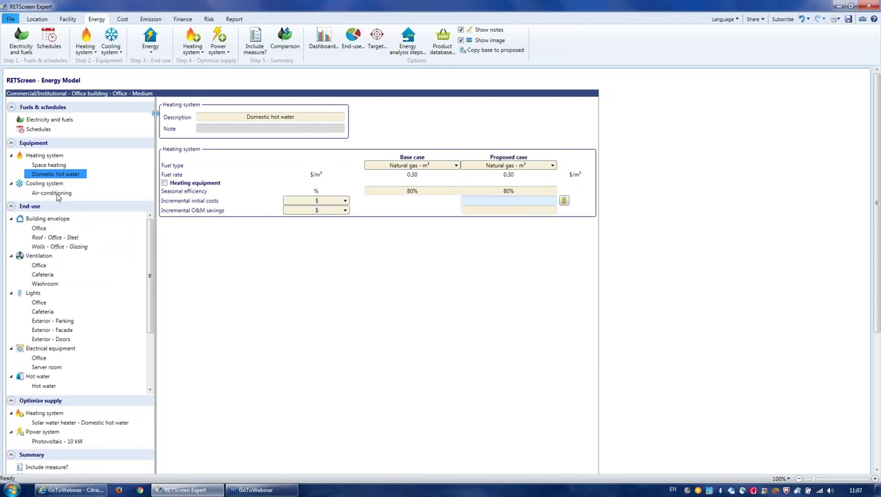
click(58, 194)
click(57, 167)
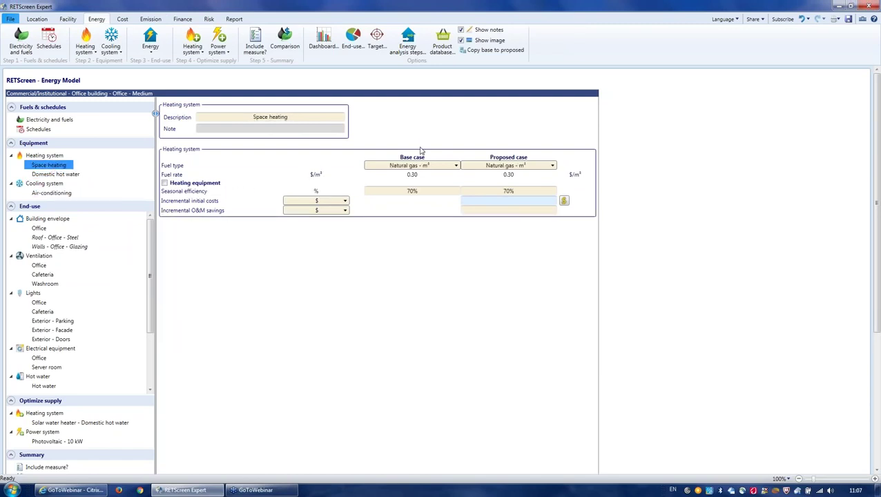
click(503, 193)
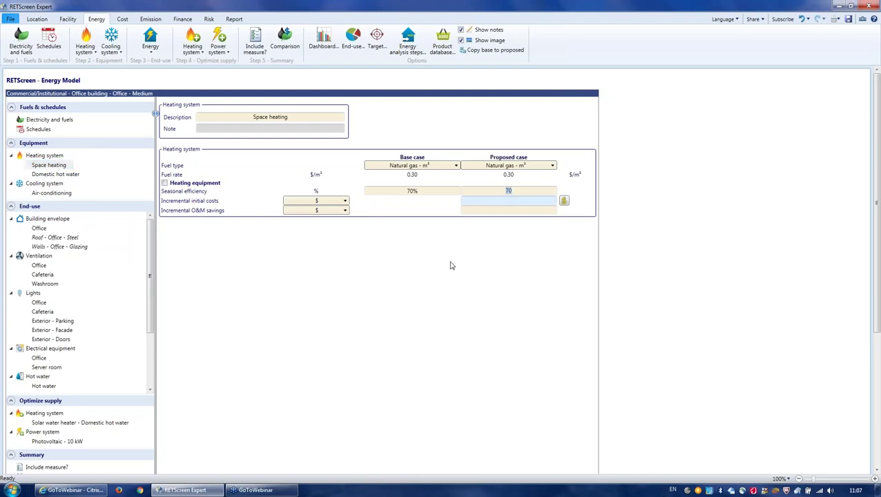
text(80)
key(Return)
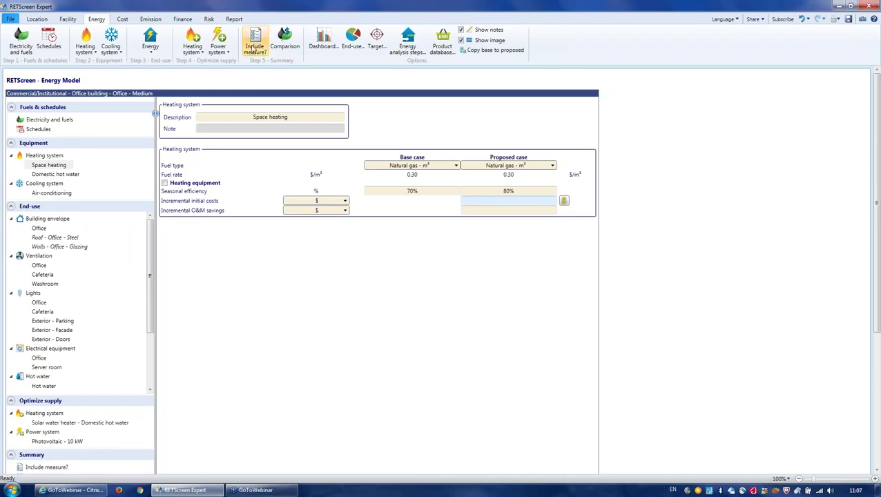
click(253, 48)
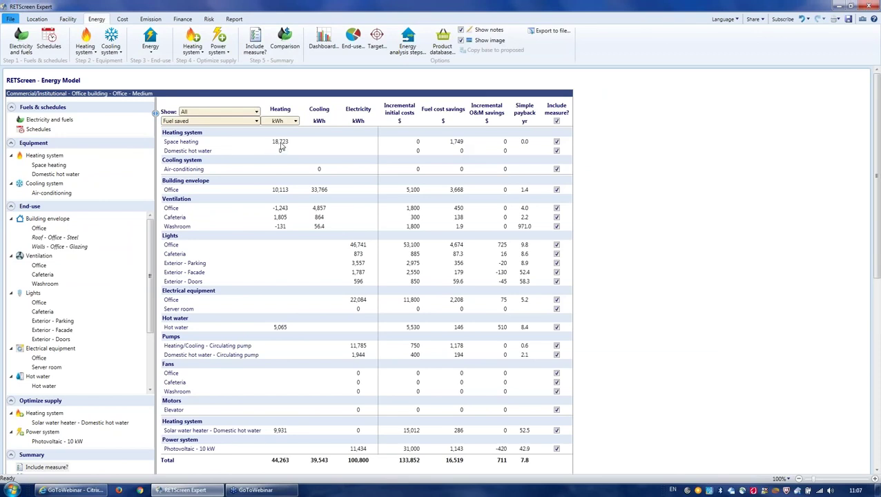
- Restore the proposed-case space heating seasonal efficiency to 70% and return to the measures summary
click(181, 142)
click(497, 191)
text(70)
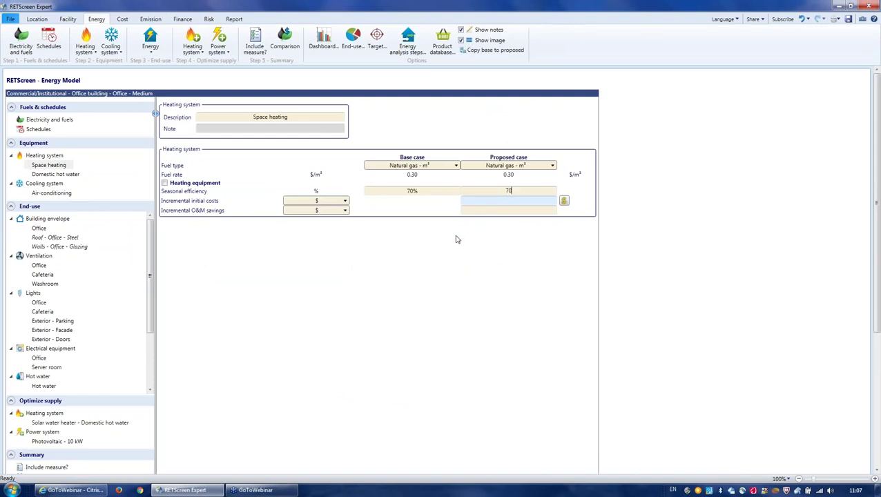
key(Return)
click(256, 48)
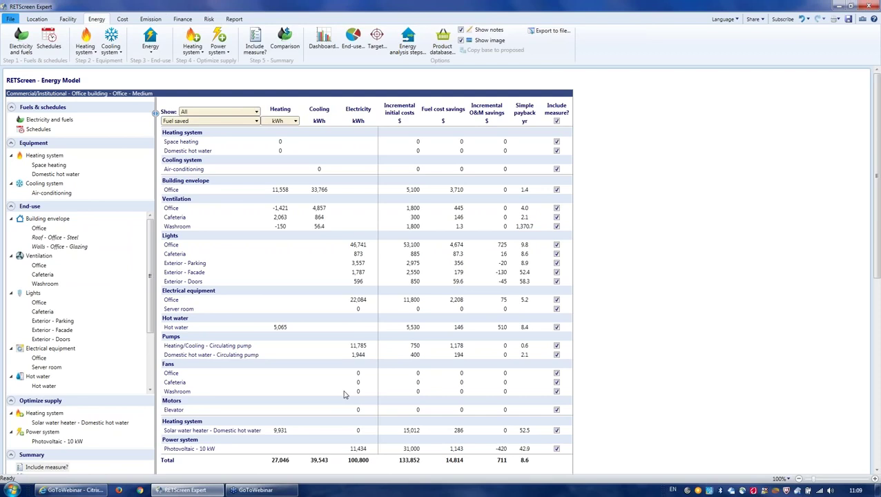
- Open the Sample Archetypes portfolio without saving the current project's changes and list all its facilities
click(11, 19)
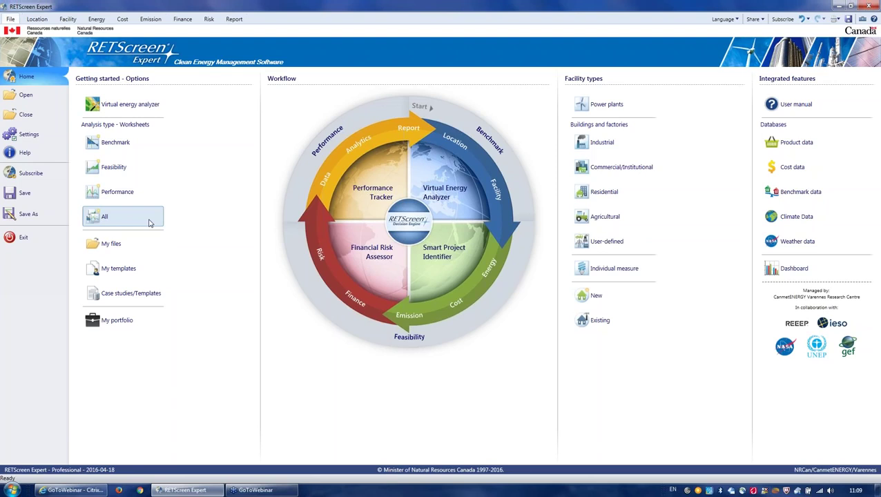
click(132, 325)
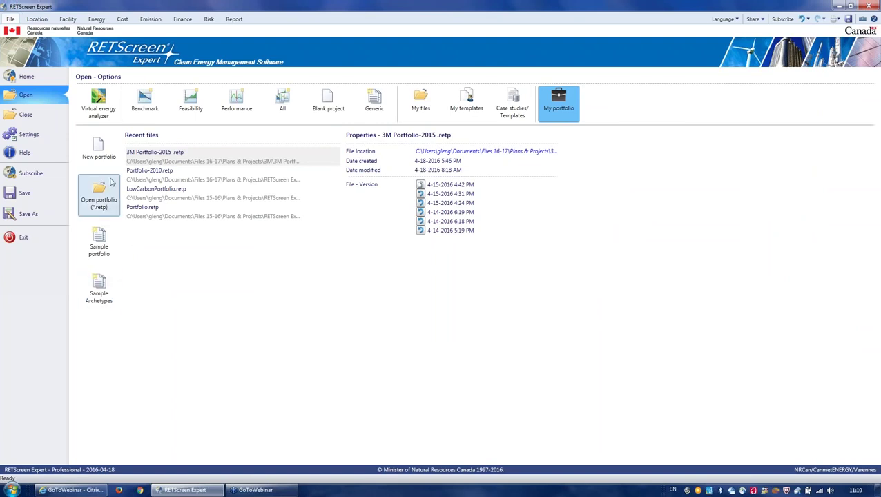
click(103, 301)
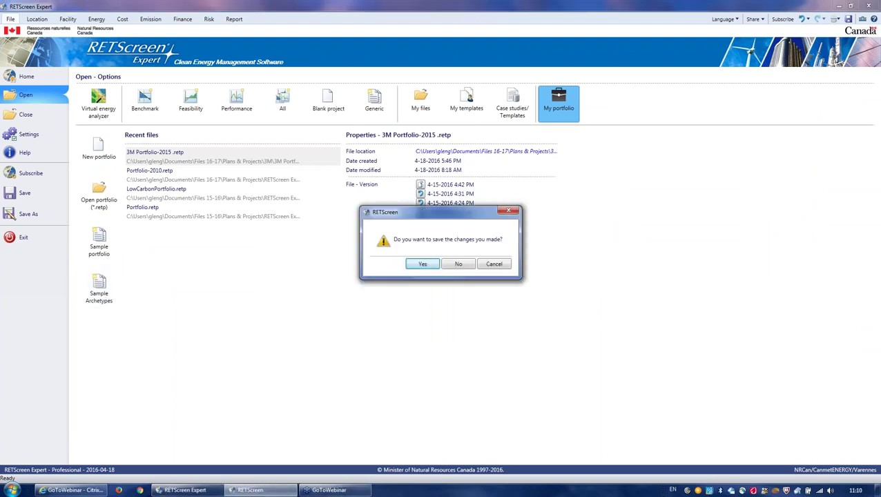
click(454, 269)
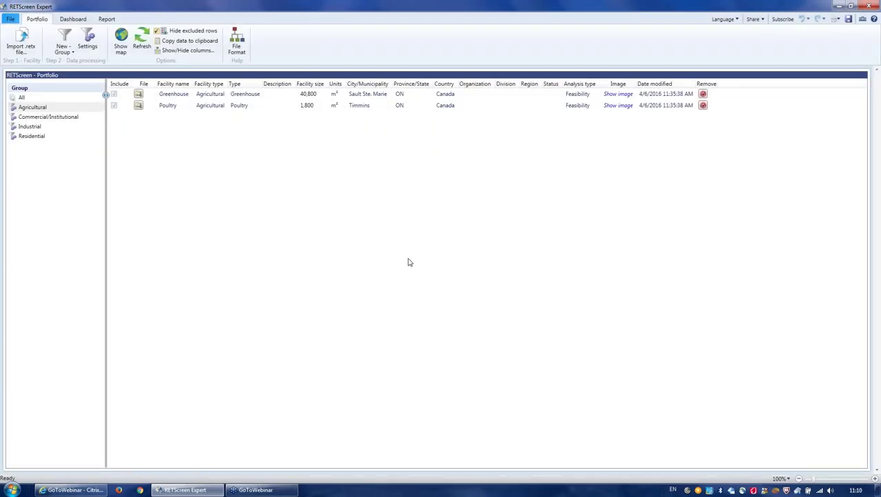
click(21, 98)
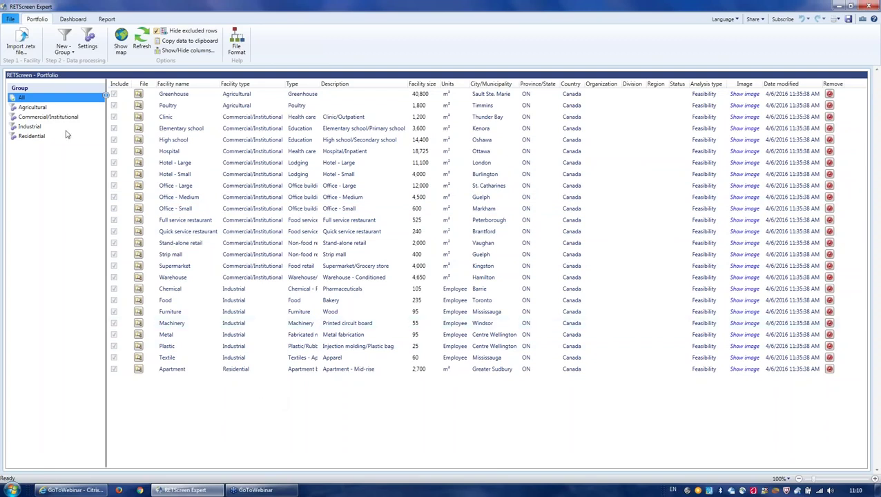
- Look at the .retx facility import dialog without importing a file, and view the portfolio's file format diagram
click(21, 45)
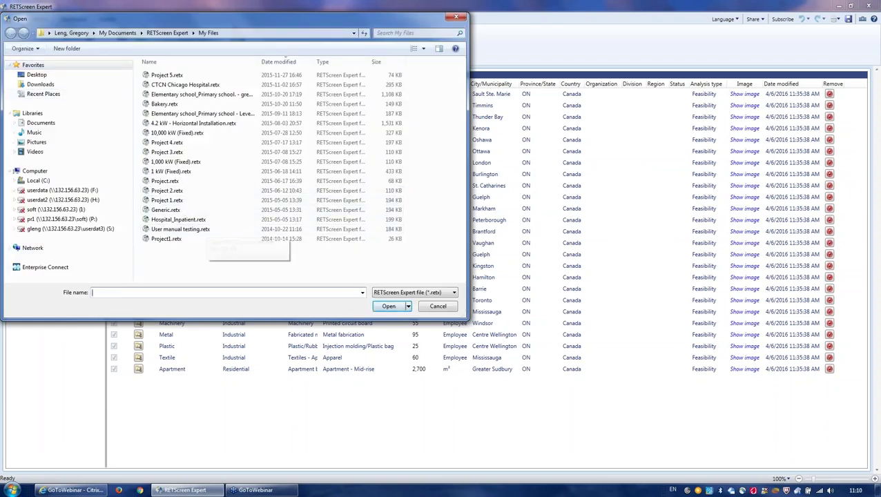
key(Escape)
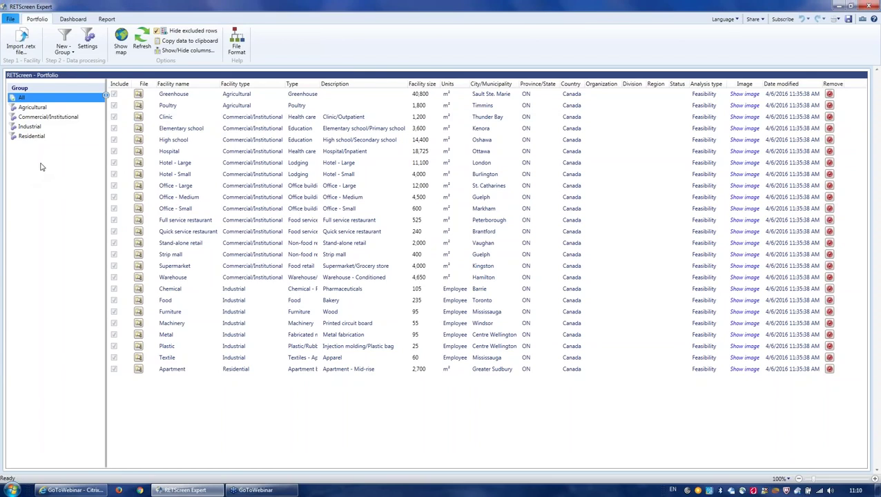
click(237, 46)
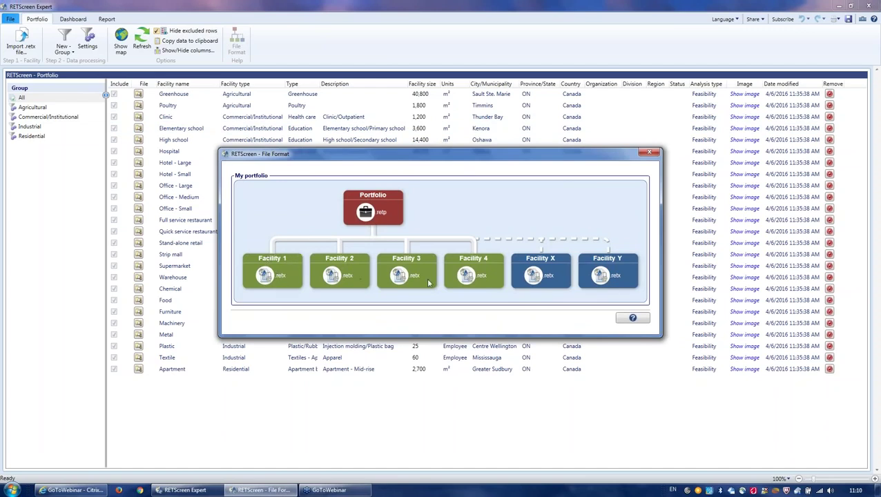
click(651, 153)
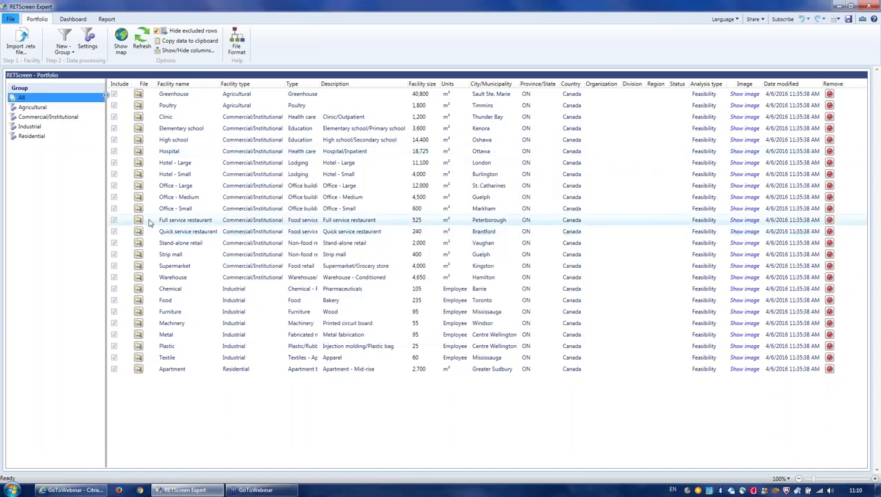
- View the portfolio's Agricultural and Commercial/Institutional groups and return to the list of all facilities
click(34, 107)
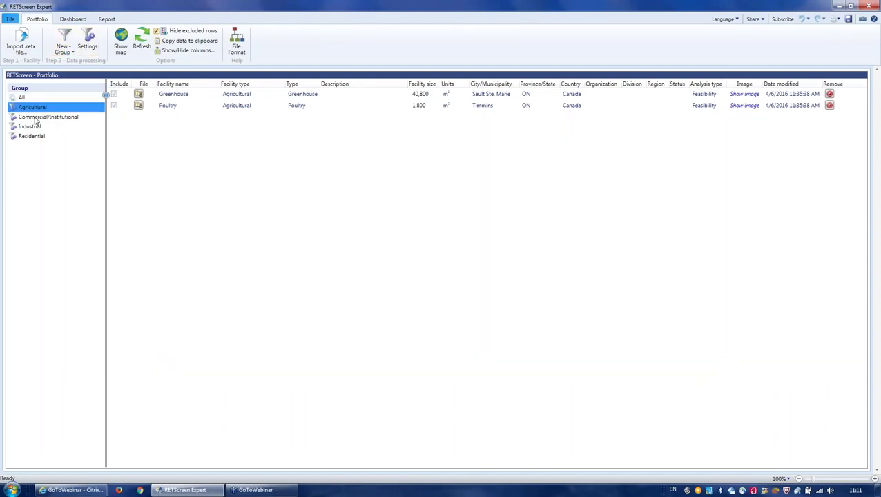
click(36, 118)
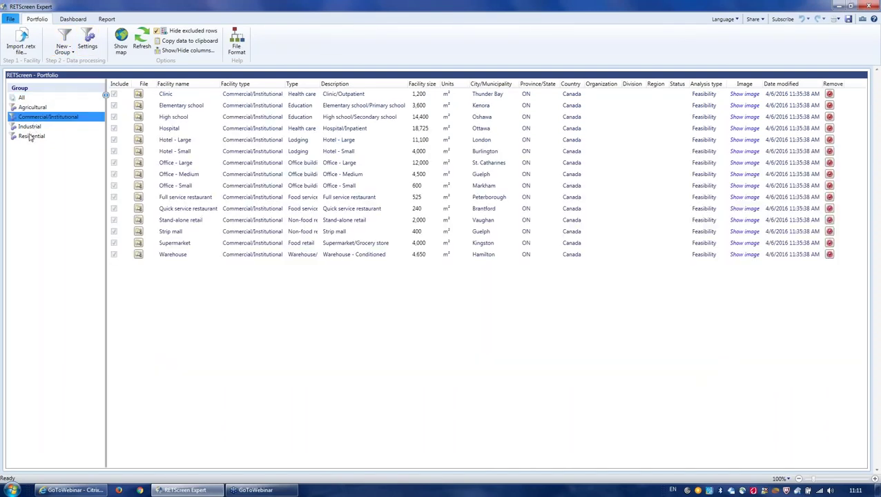
click(22, 98)
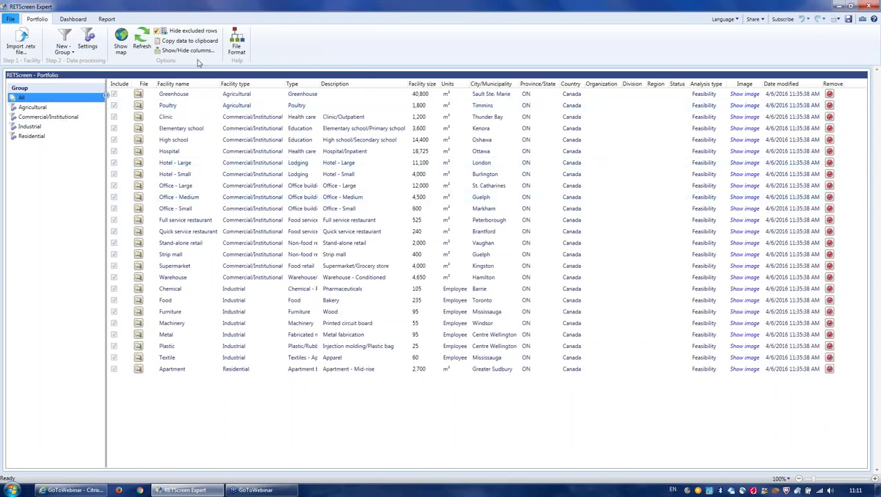
- Show the portfolio facilities on a full-screen map and examine the facility locations around Toronto and southern Ontario
click(122, 47)
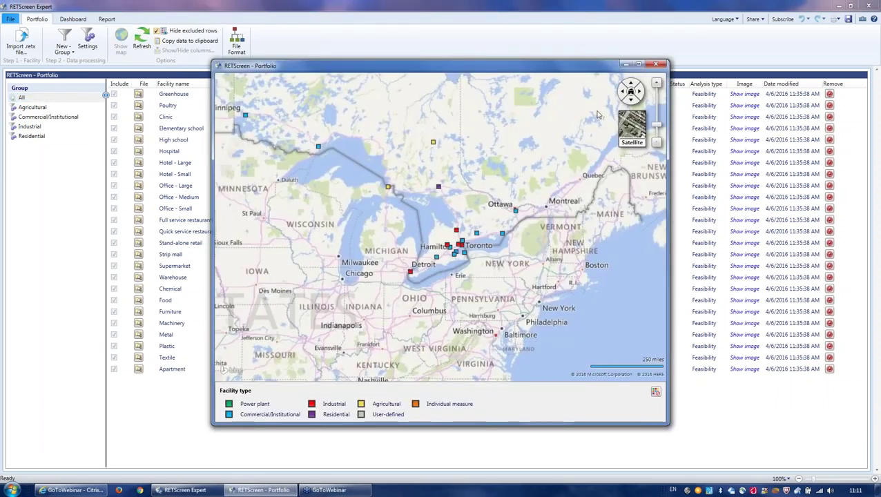
click(639, 65)
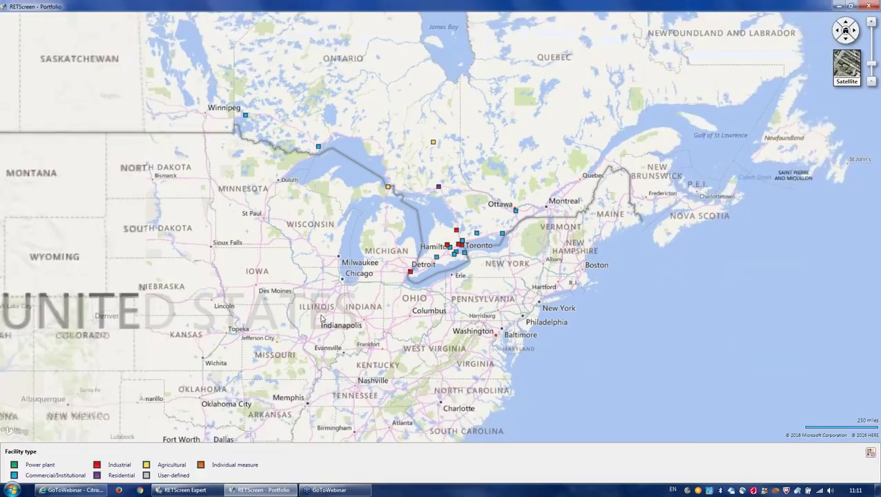
drag(245, 123, 182, 195)
mouse_move(182, 190)
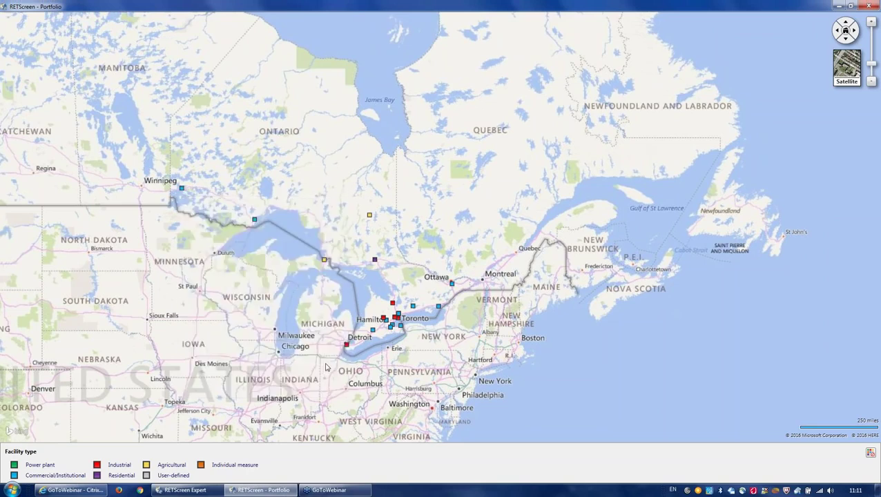
scroll(326, 366, up, 2)
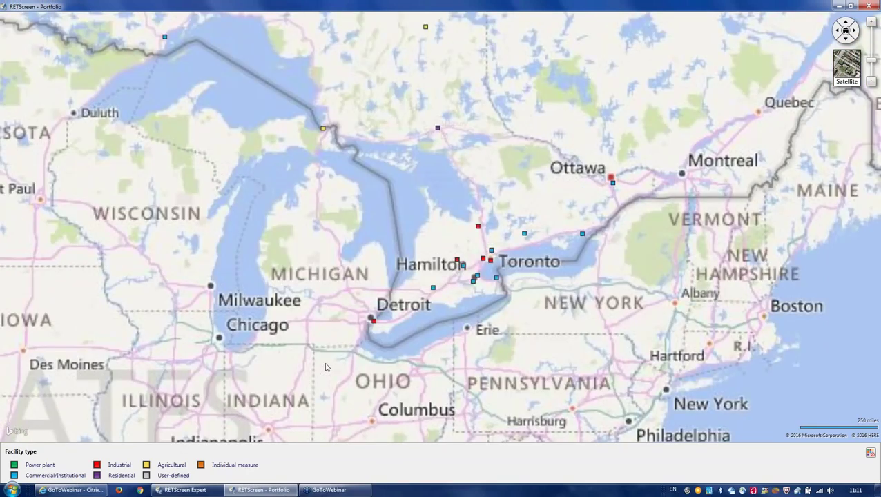
scroll(349, 337, up, 2)
drag(504, 159, 480, 201)
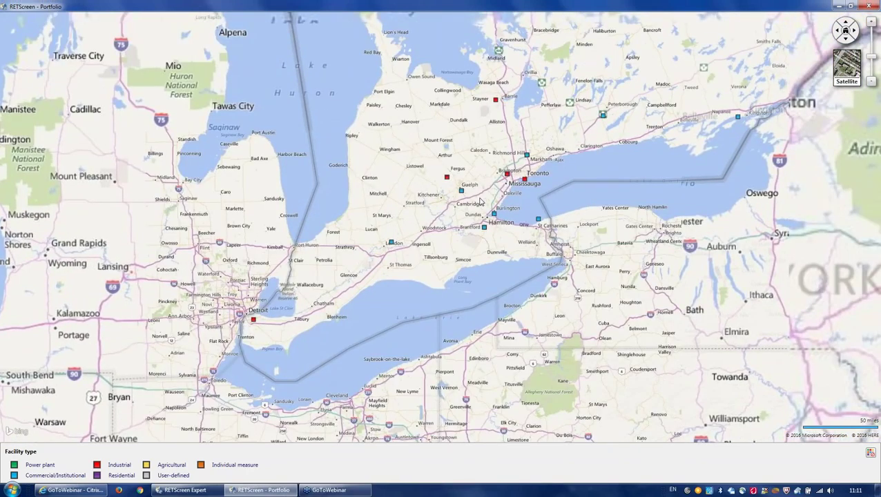
mouse_move(447, 181)
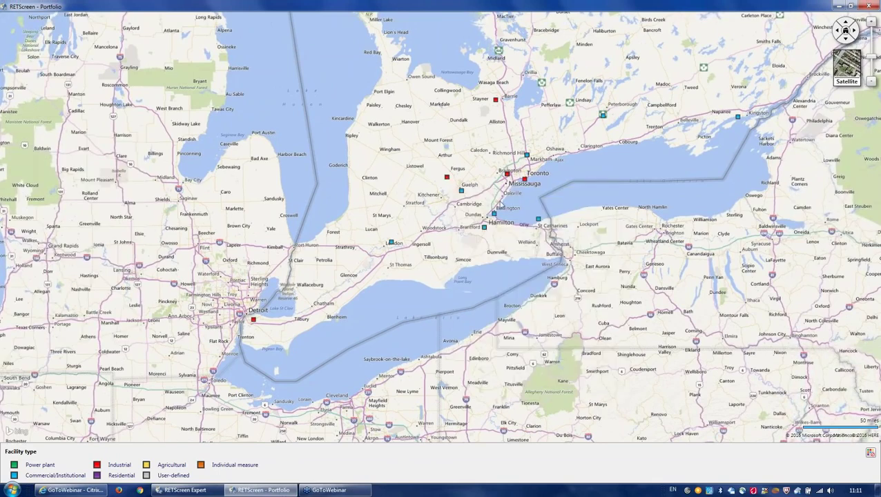
- Close the facility map, show the portfolio dashboard and enlarge the fuel consumption graph above the results table
click(871, 5)
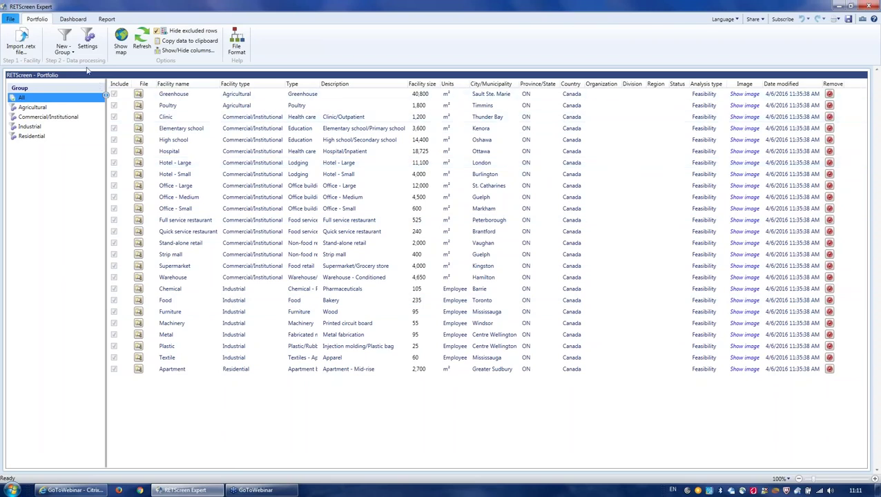
click(73, 19)
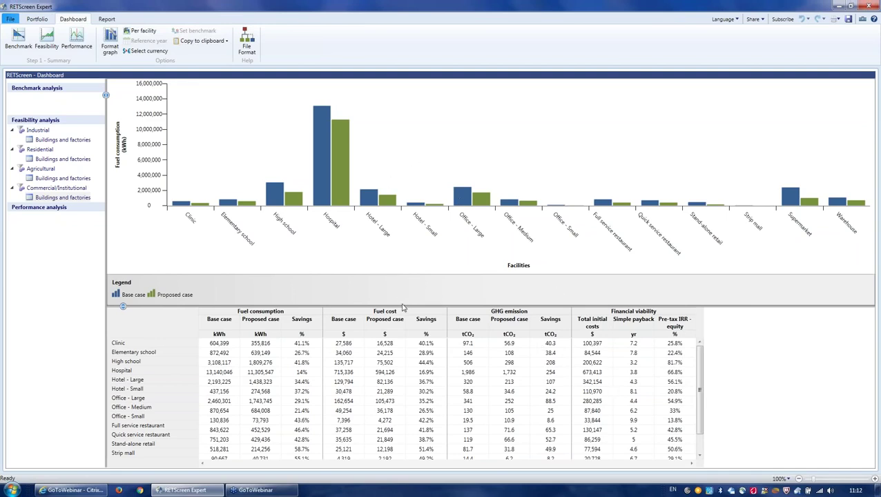
drag(403, 315, 390, 407)
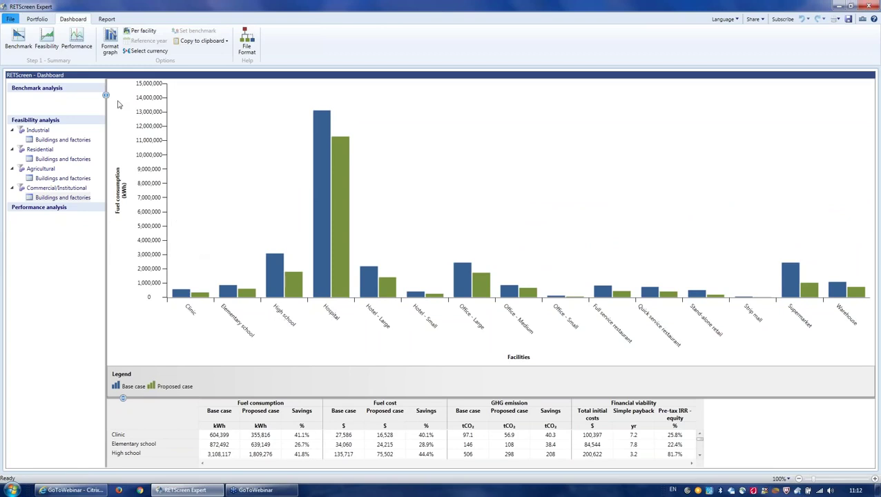
- Format the Commercial/Institutional feasibility graph to show fuel consumption in kWh per unit of m²
click(112, 51)
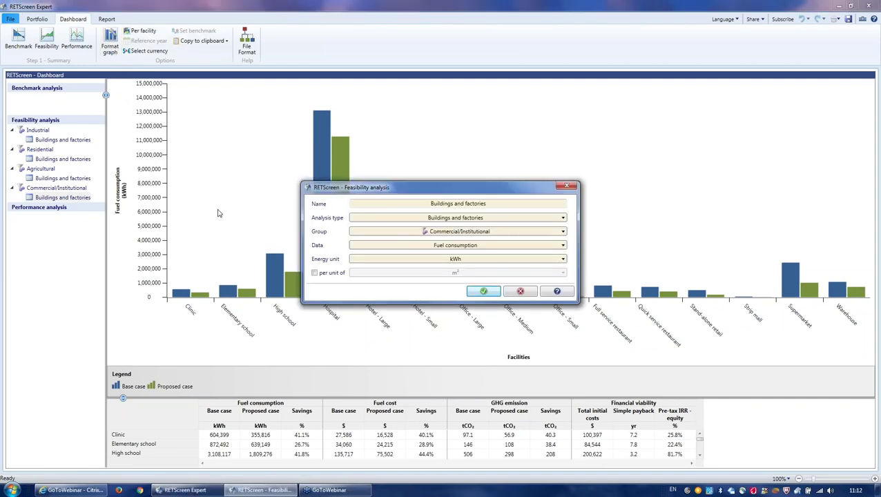
drag(324, 187, 435, 111)
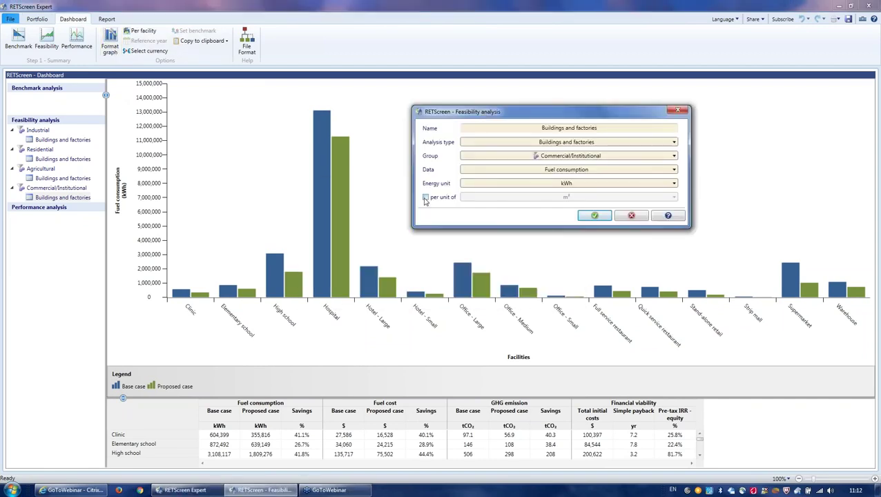
click(426, 197)
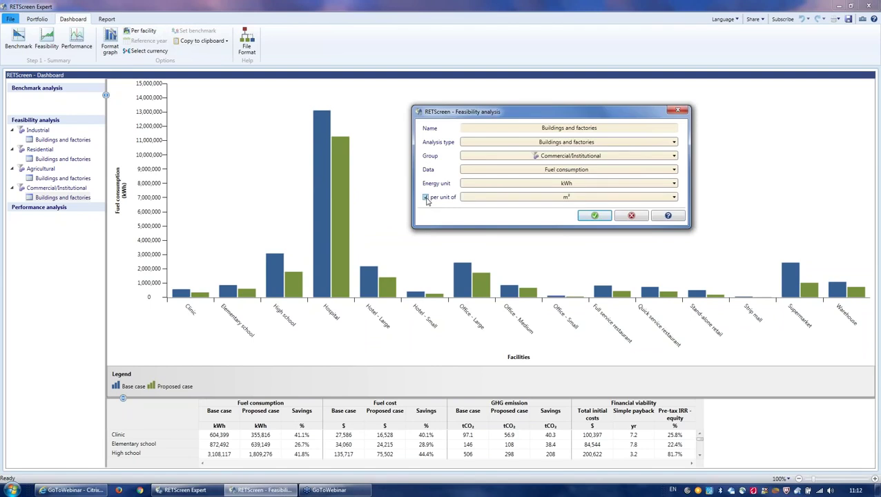
click(595, 217)
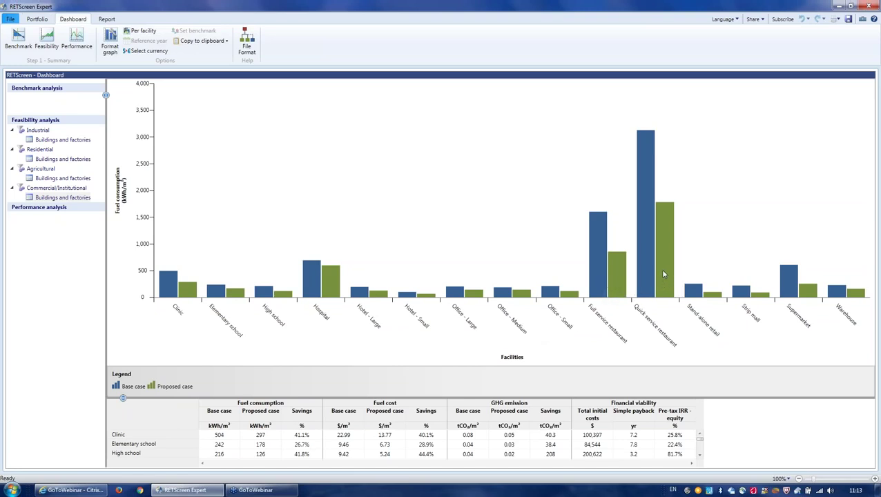
- Change the Commercial/Institutional feasibility graph's data to Pre-tax IRR - equity and turn off the per-unit display
mouse_move(604, 285)
click(111, 47)
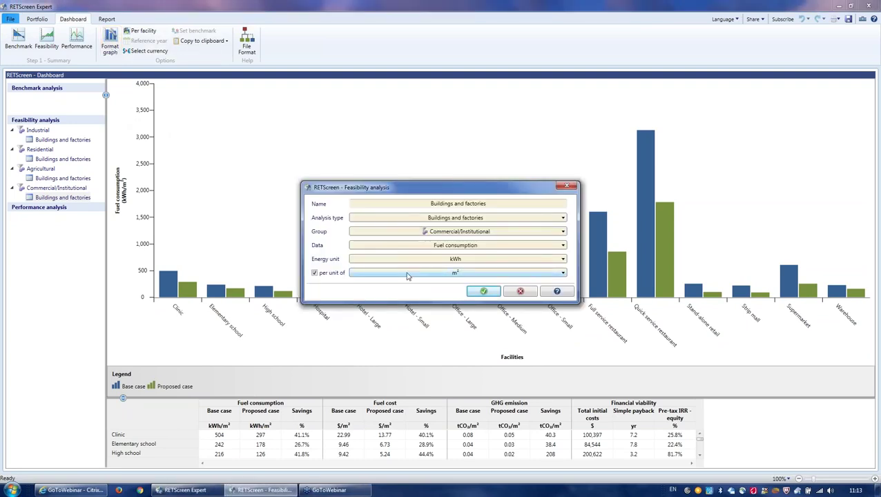
click(314, 272)
click(363, 246)
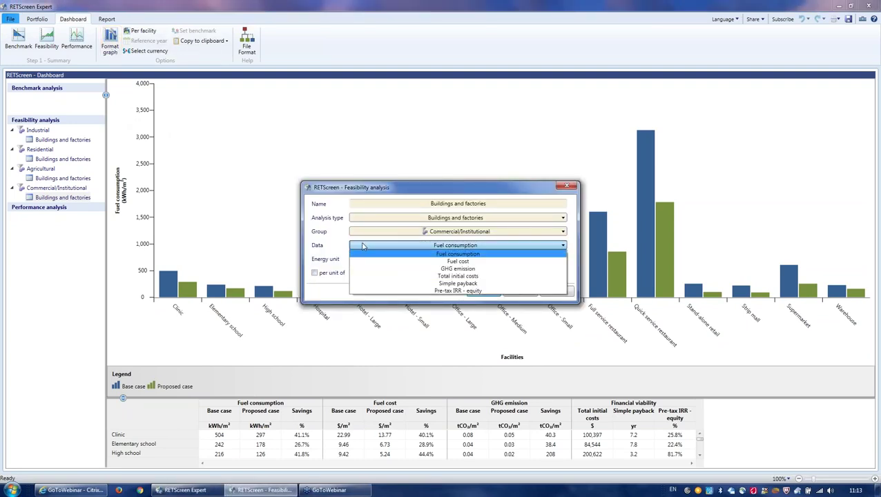
click(407, 291)
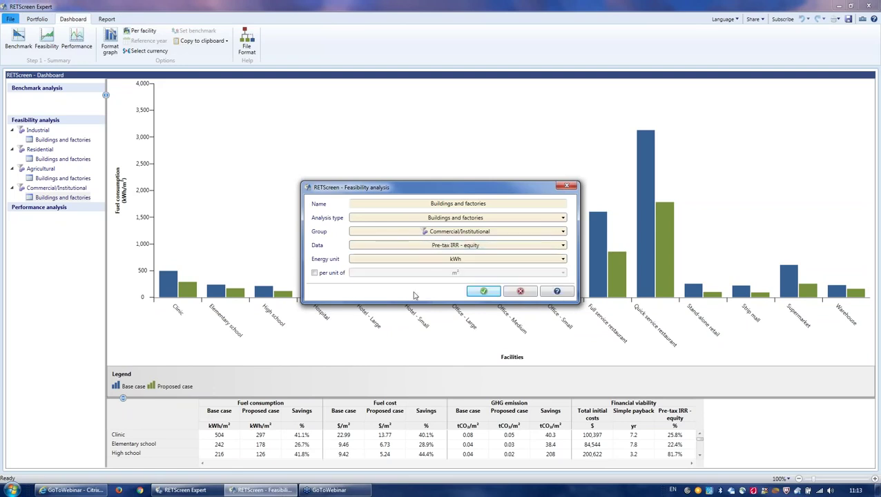
click(482, 292)
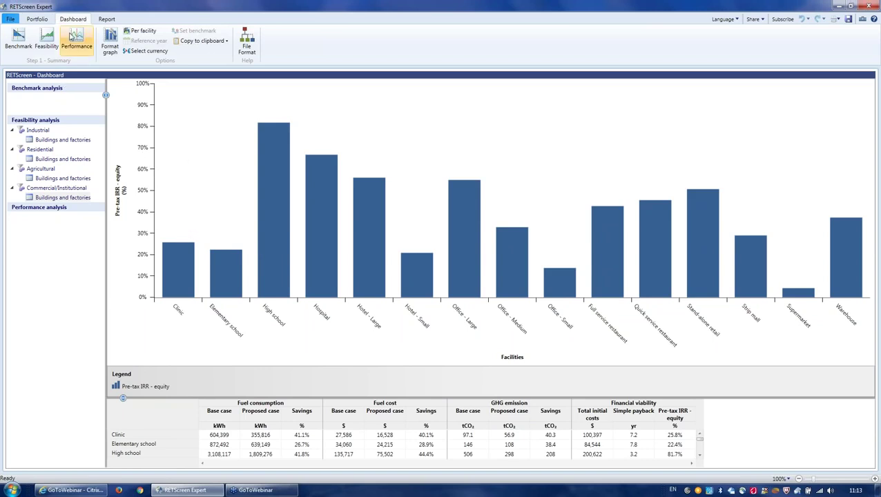
- Create a portfolio report
click(106, 20)
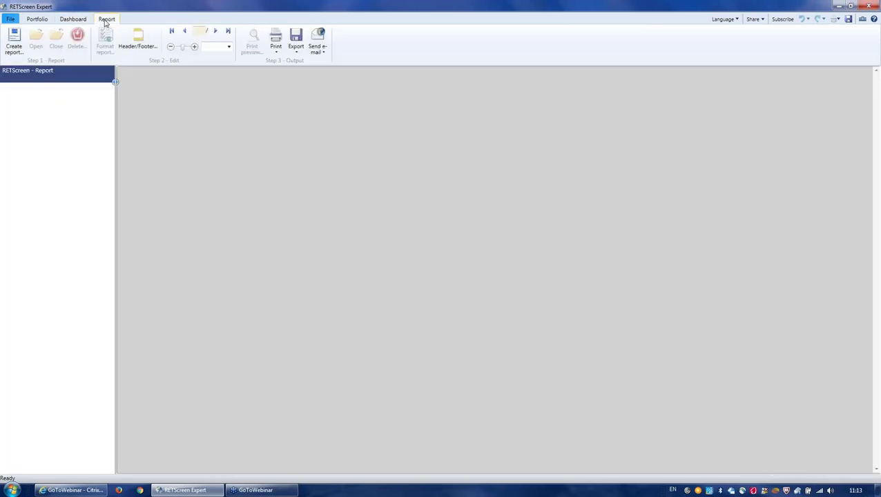
click(14, 41)
click(460, 303)
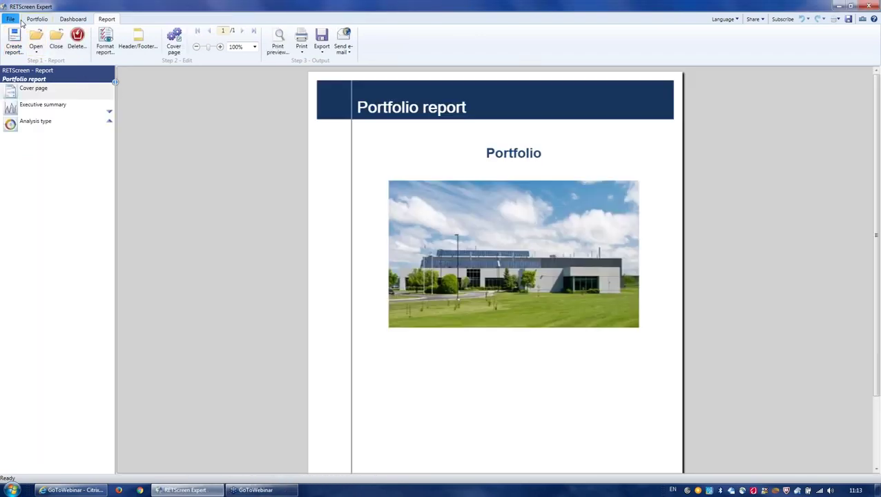
- Return to the home page, look at the Virtual energy analyzer's types for an Industrial facility, and close it without running it
click(11, 19)
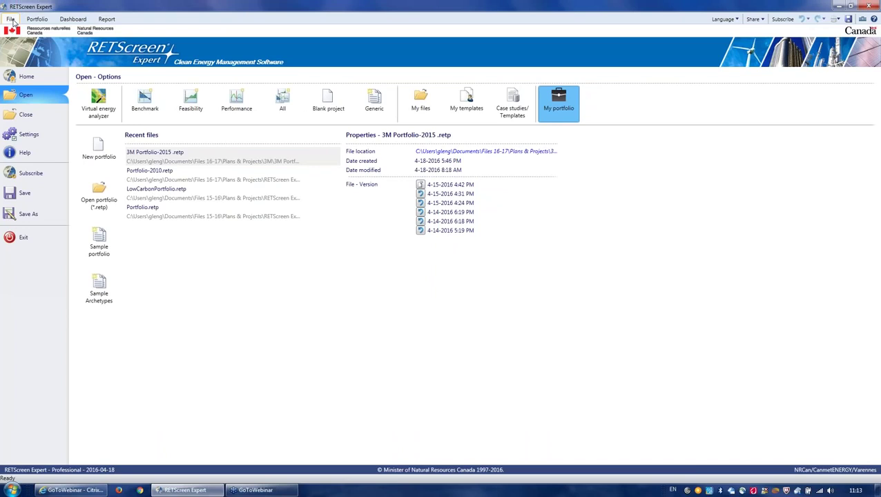
click(26, 77)
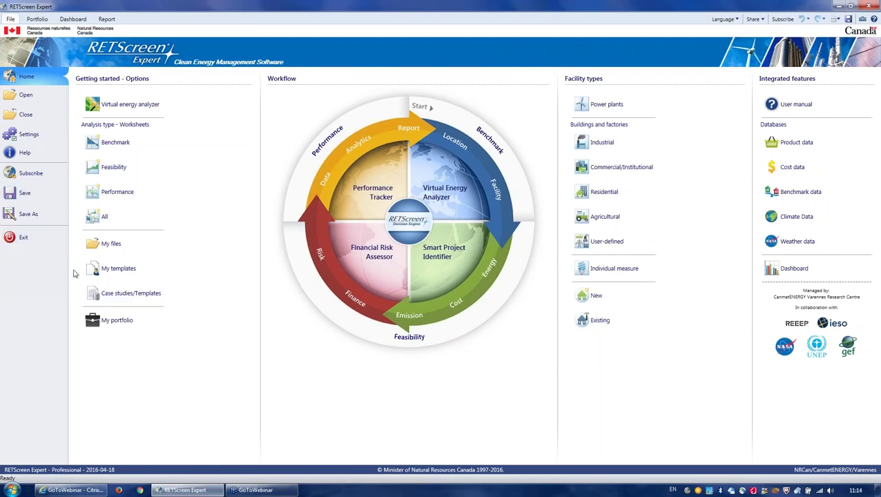
click(130, 105)
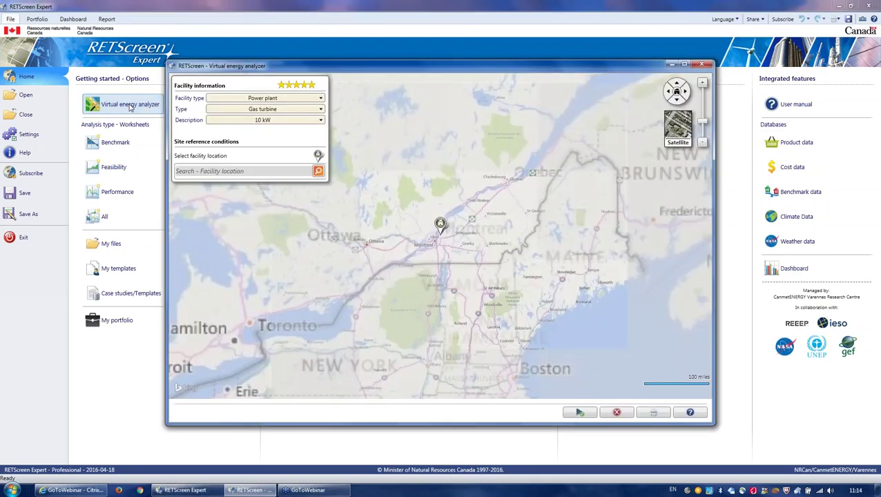
click(235, 98)
click(222, 106)
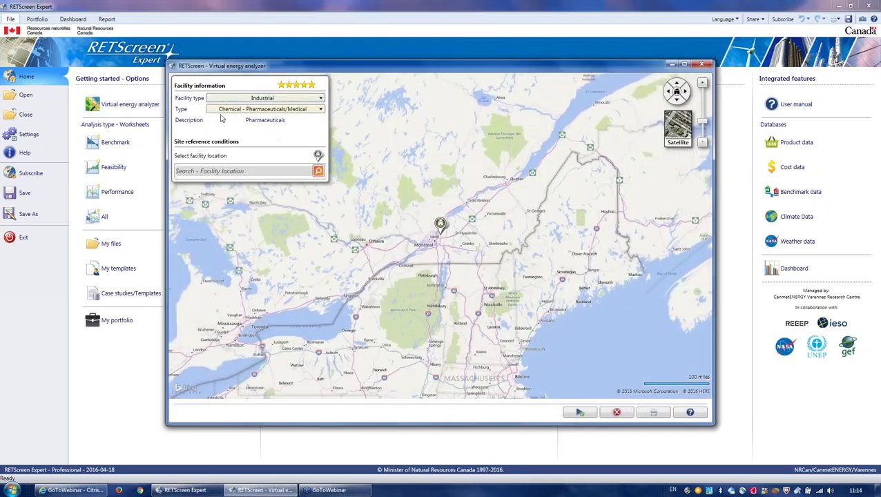
click(221, 110)
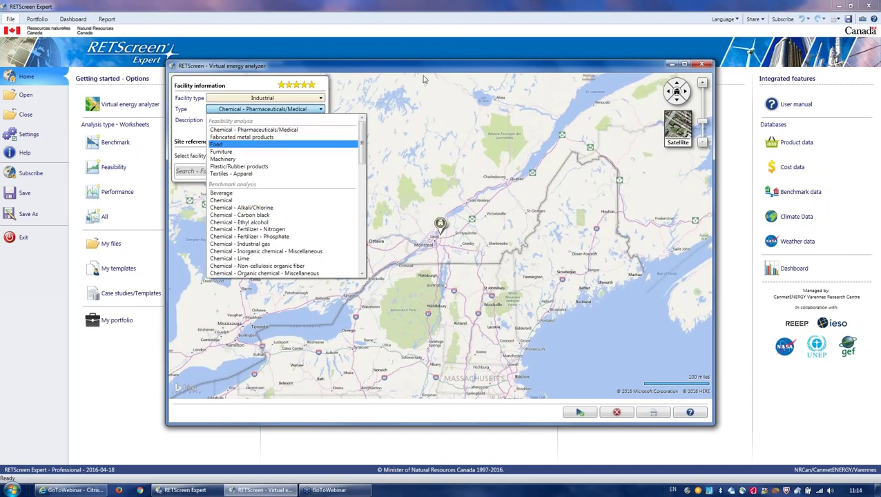
click(681, 70)
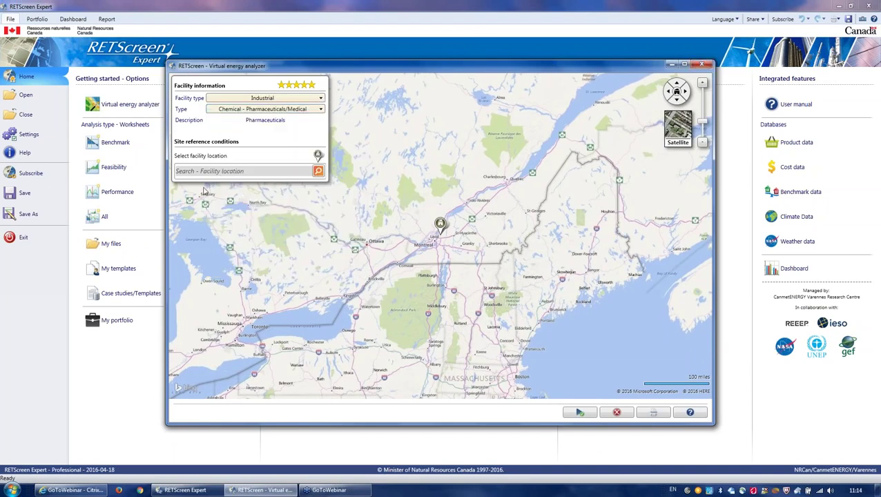
click(701, 65)
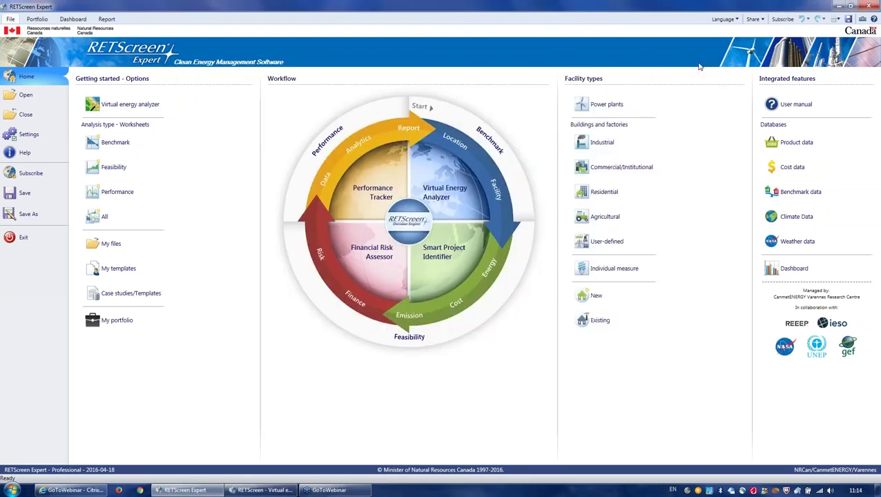
- Open the Heat recovery - Petrochemical template from the case studies and templates without saving the current changes
click(112, 298)
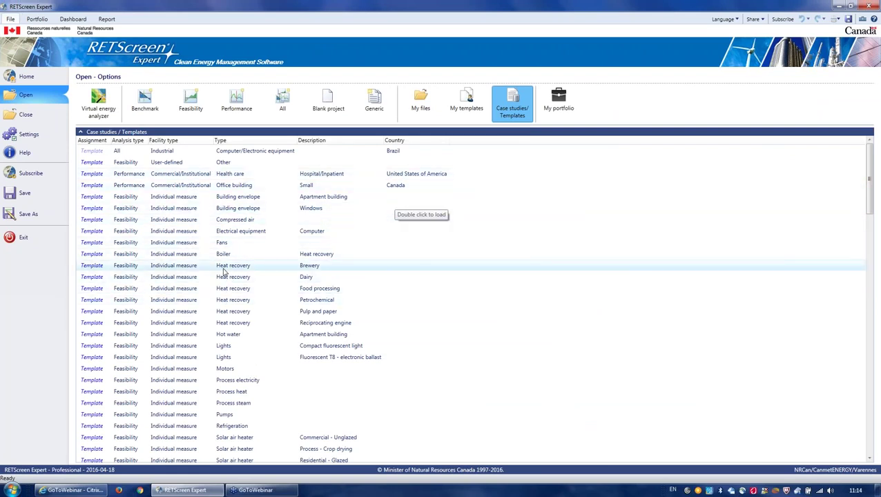
double_click(234, 304)
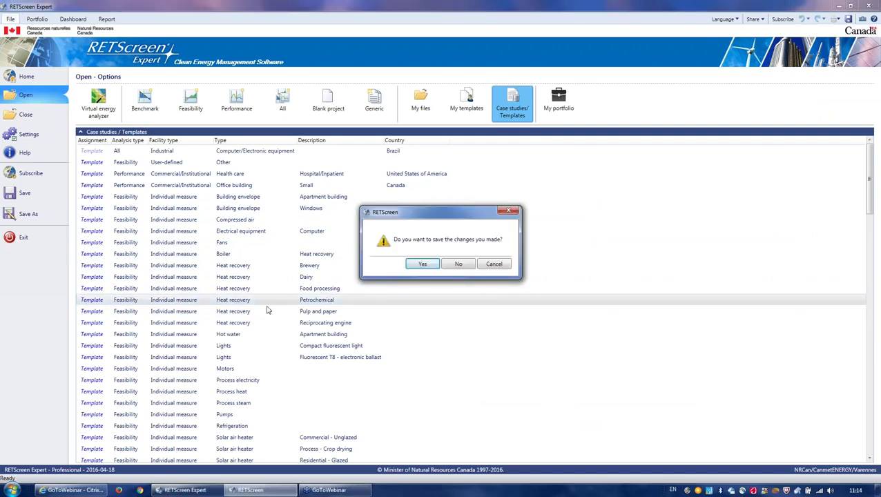
click(456, 267)
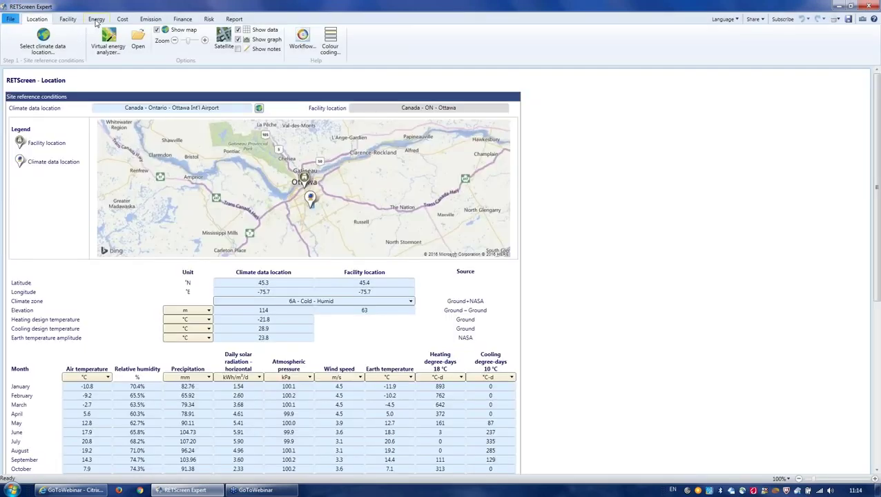
- Examine the energy model's Preheating - Makeup water process steam measure and the available end-use types without adding one
click(96, 20)
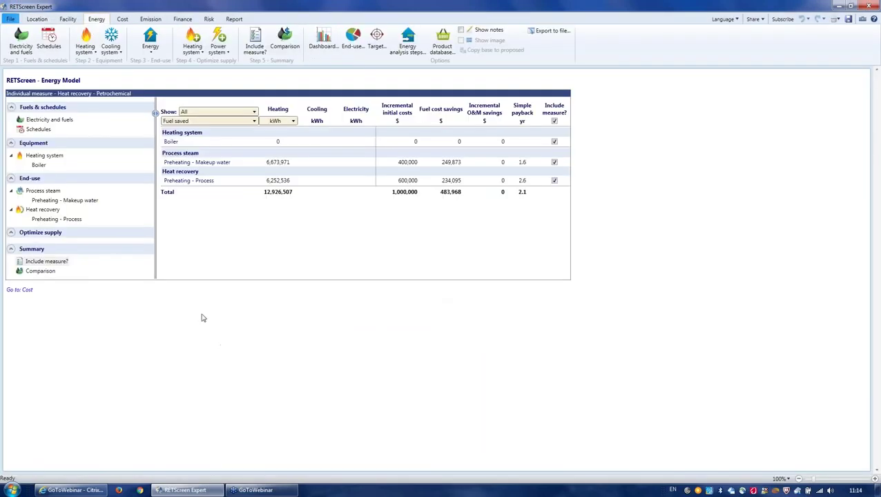
click(73, 201)
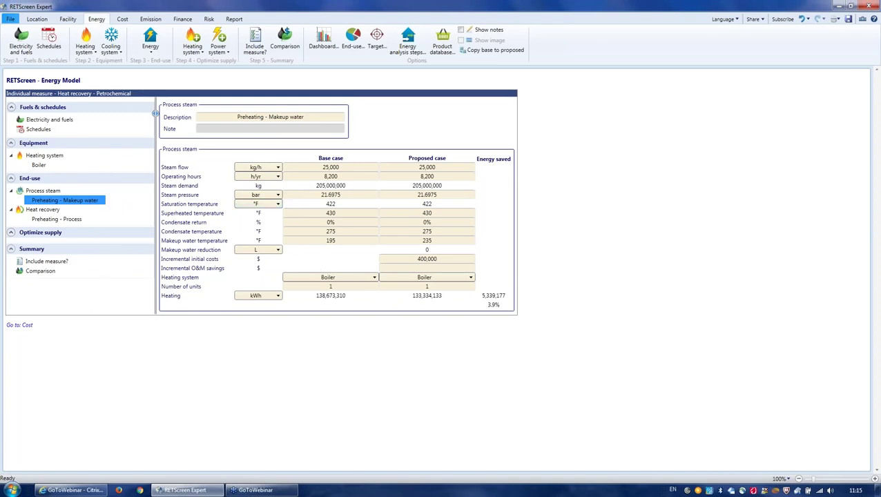
click(150, 42)
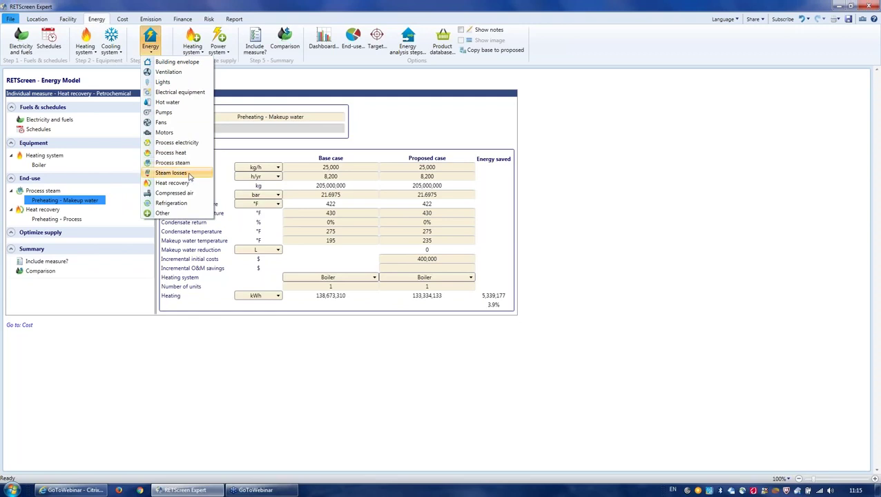
click(229, 396)
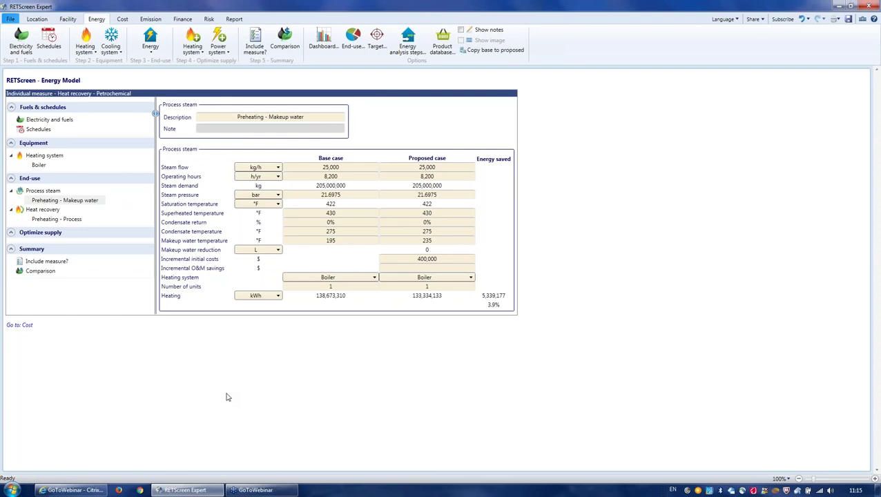
- View the home page, return to the energy model to review the heating system types, and add an Absorption cooling system
click(11, 20)
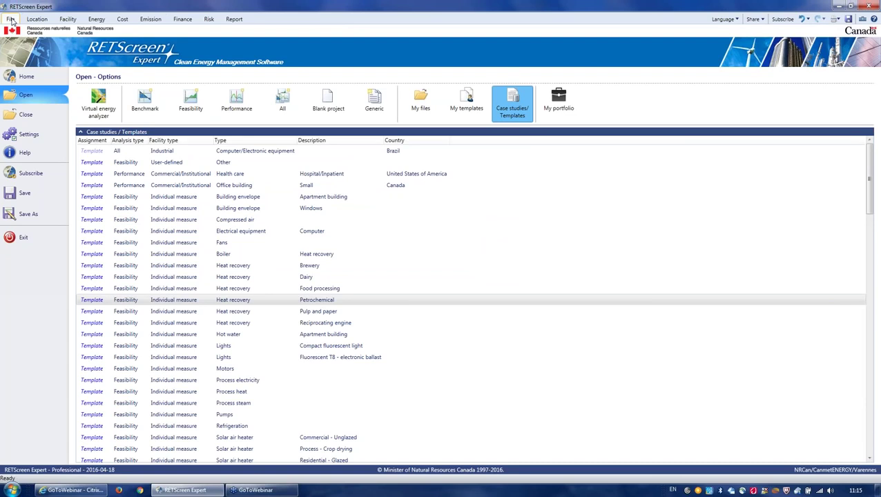
click(26, 77)
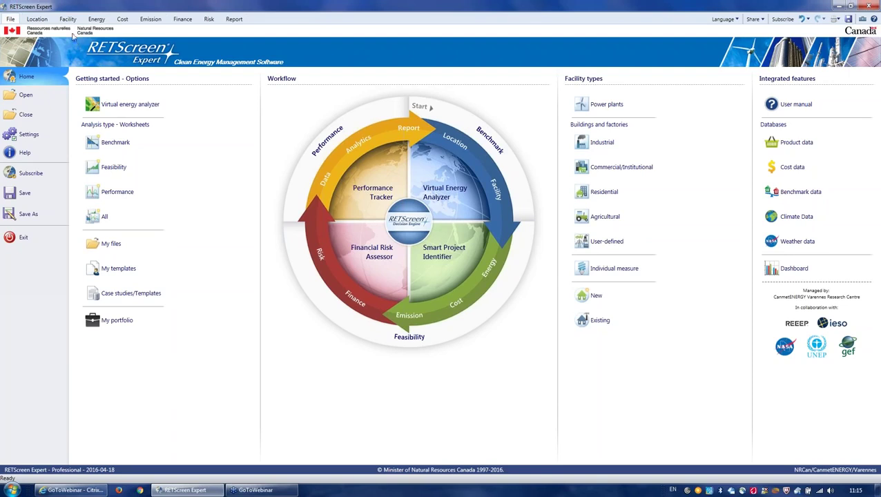
click(96, 20)
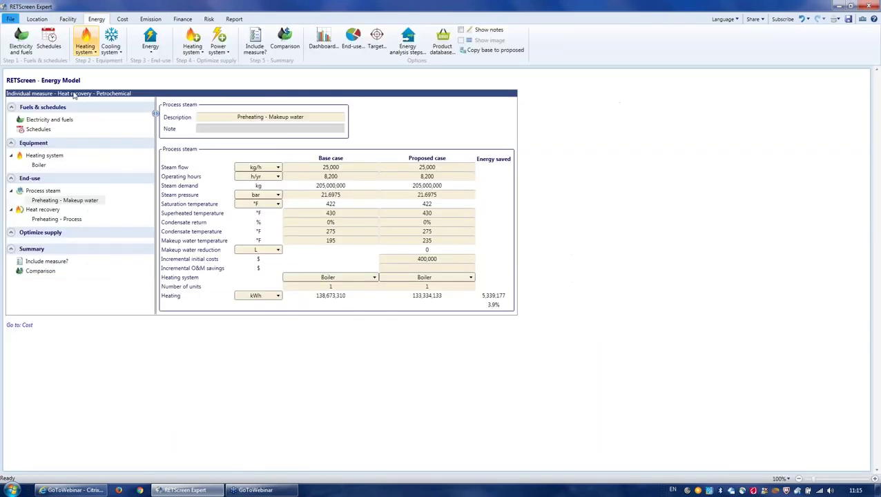
click(86, 50)
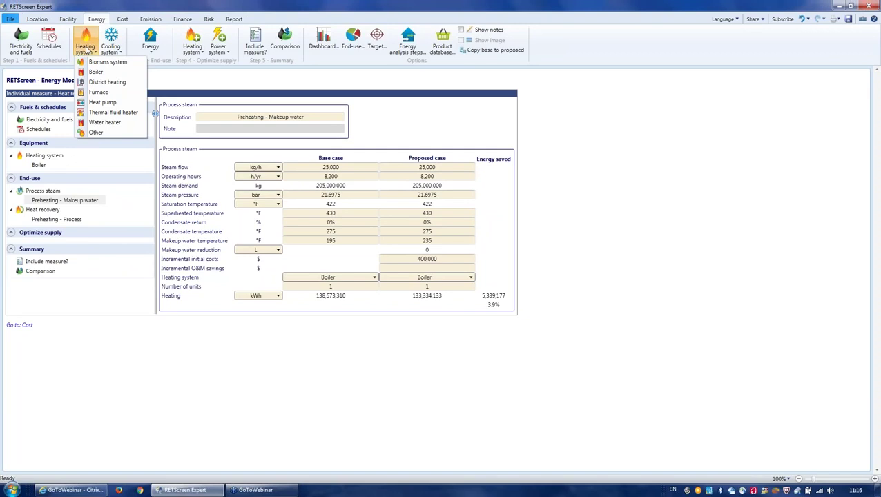
click(113, 46)
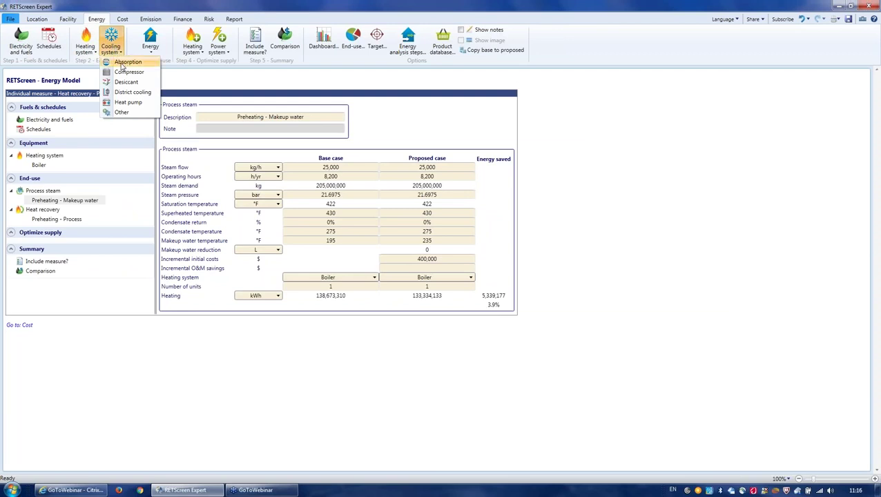
click(125, 62)
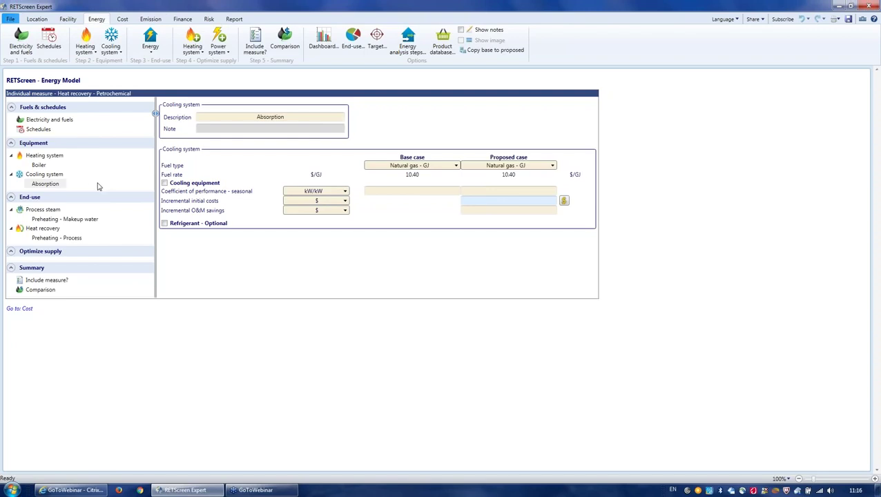
- Go back to the home page and show the list of case studies and templates
click(11, 20)
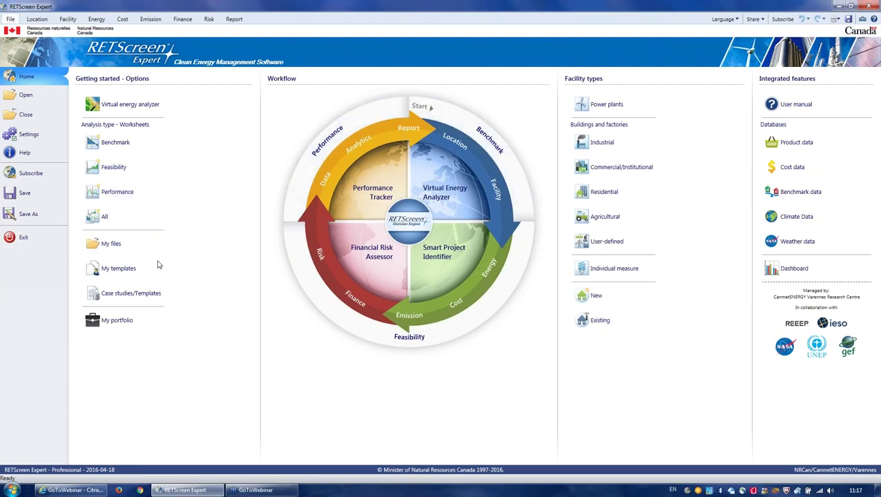
click(148, 295)
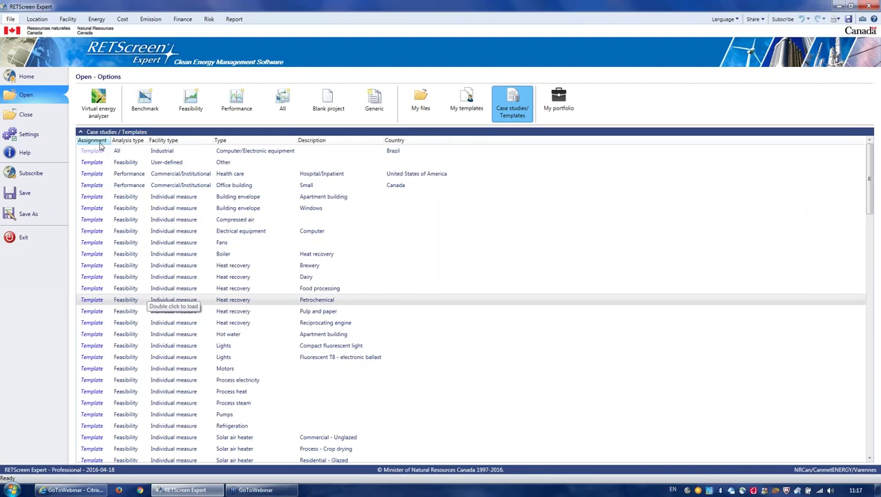
- Sort the case studies and templates by analysis type with Performance first, and open the small Canadian Office building template without saving changes
click(123, 141)
click(123, 141)
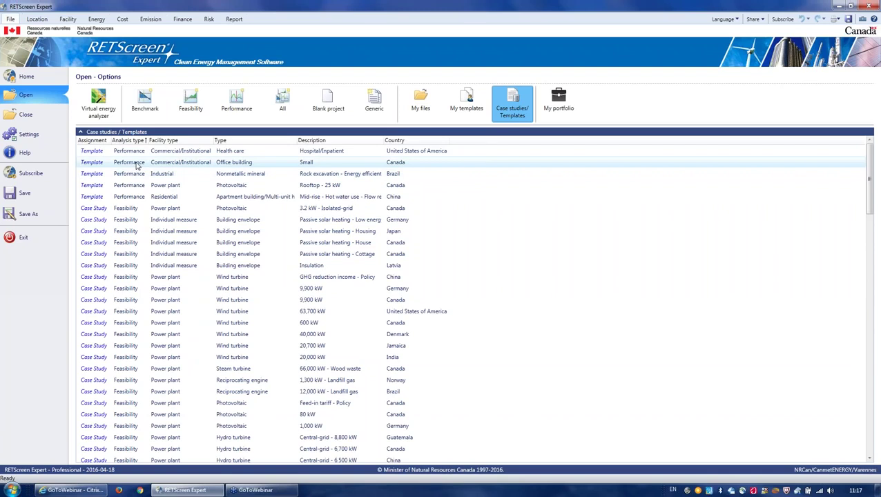
double_click(138, 165)
click(458, 267)
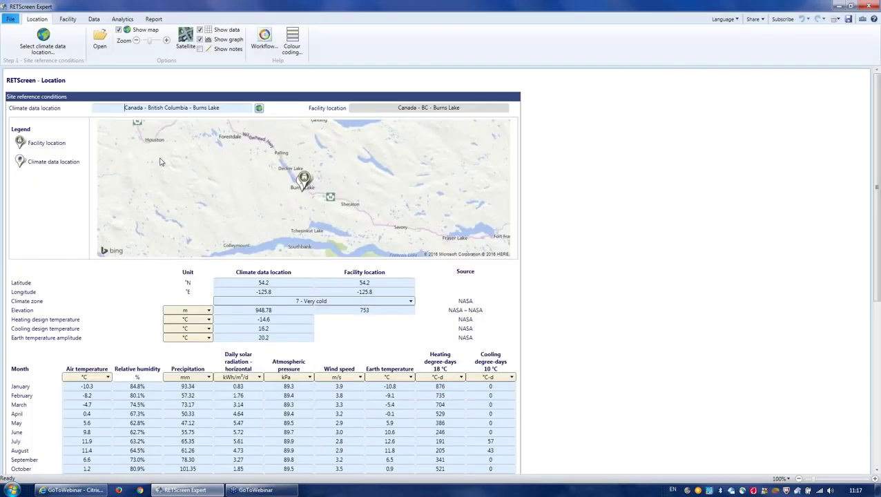
- View the office building's facility information, try the All analysis type, and switch back to Performance
click(68, 20)
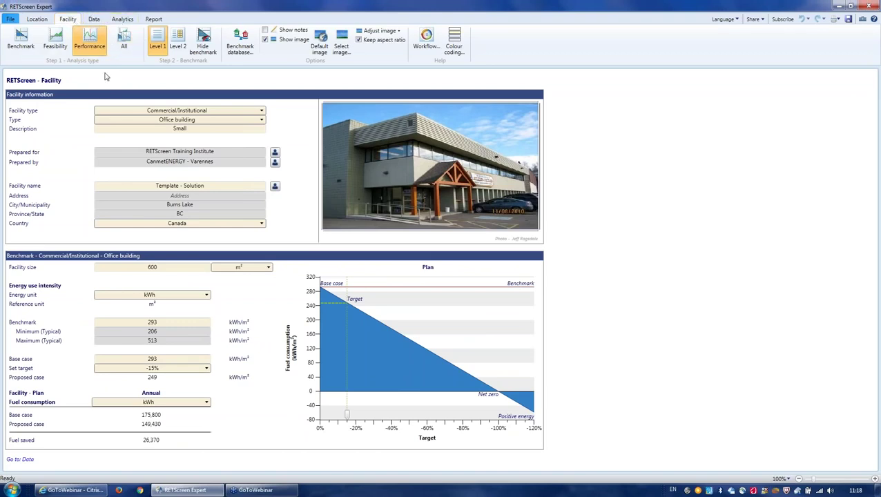
click(125, 47)
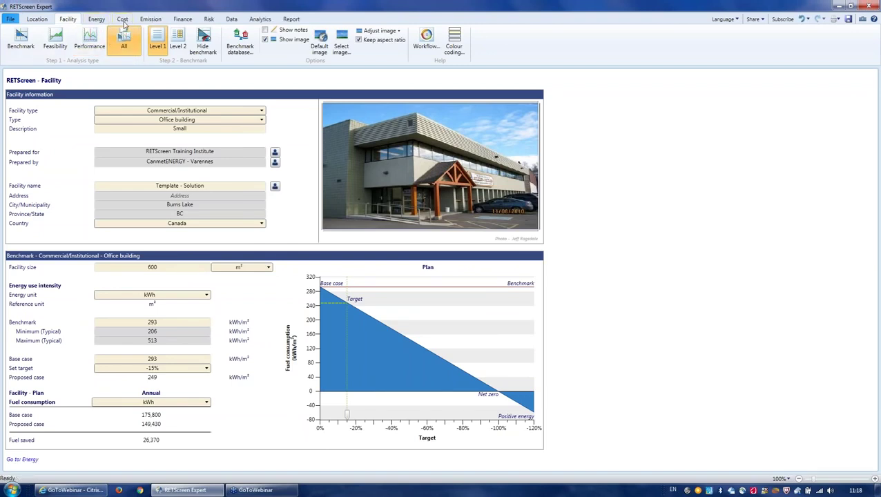
click(90, 41)
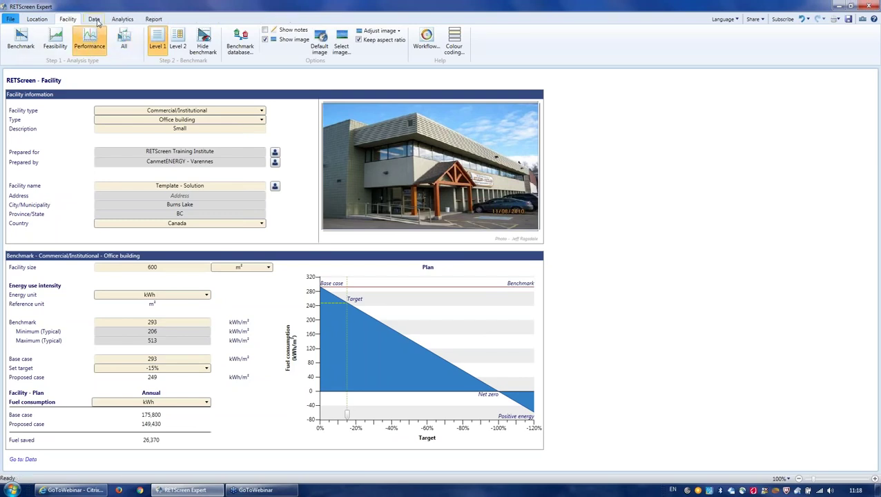
- Review the Natural gas consumption data and the 2006 Measurement and verification analysis
click(95, 19)
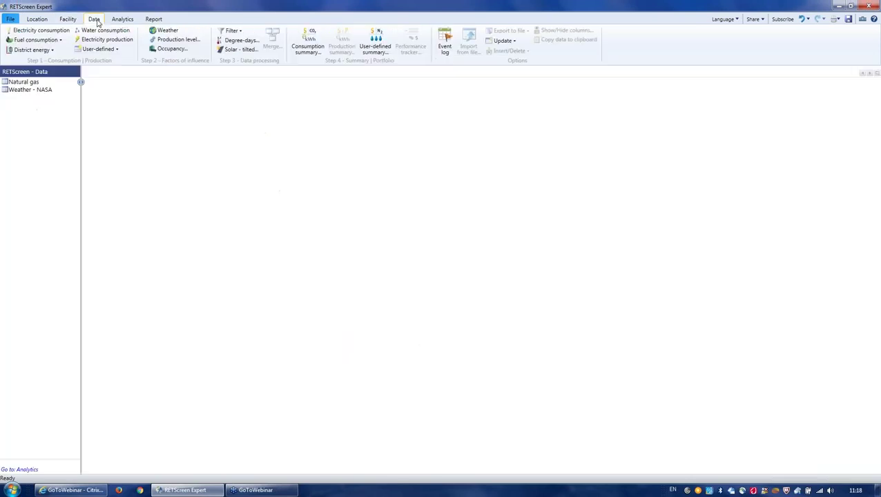
click(23, 83)
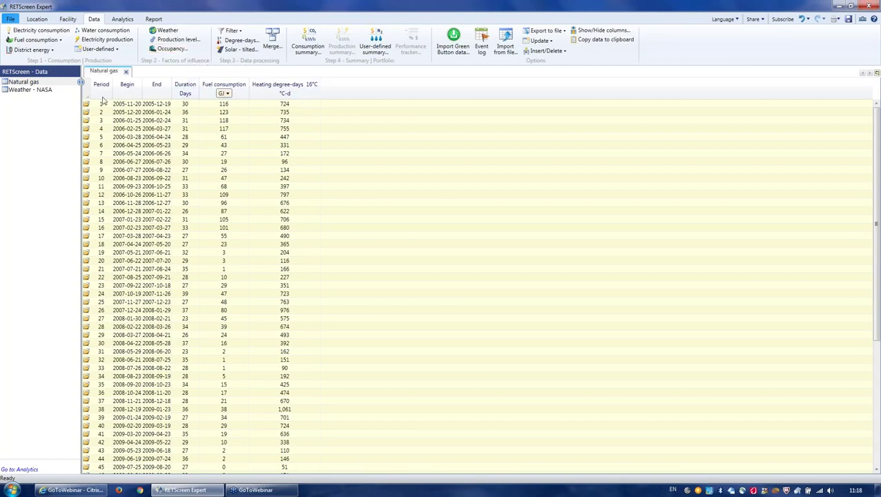
click(122, 19)
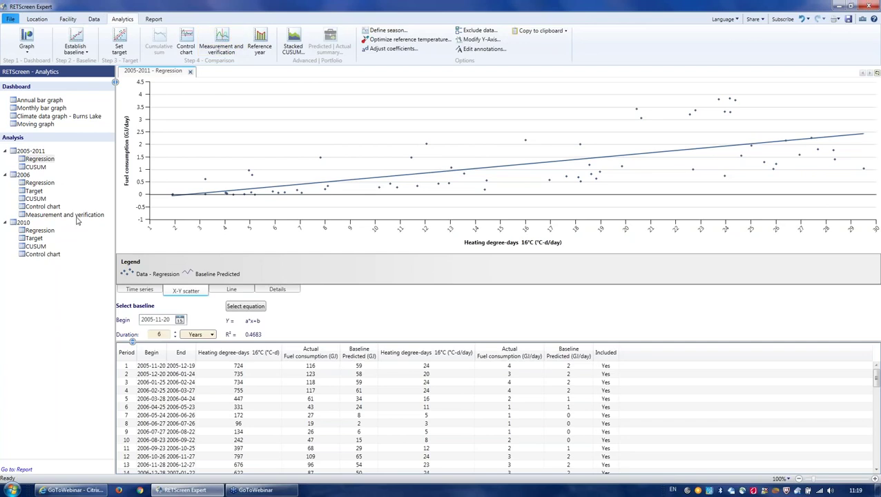
click(78, 216)
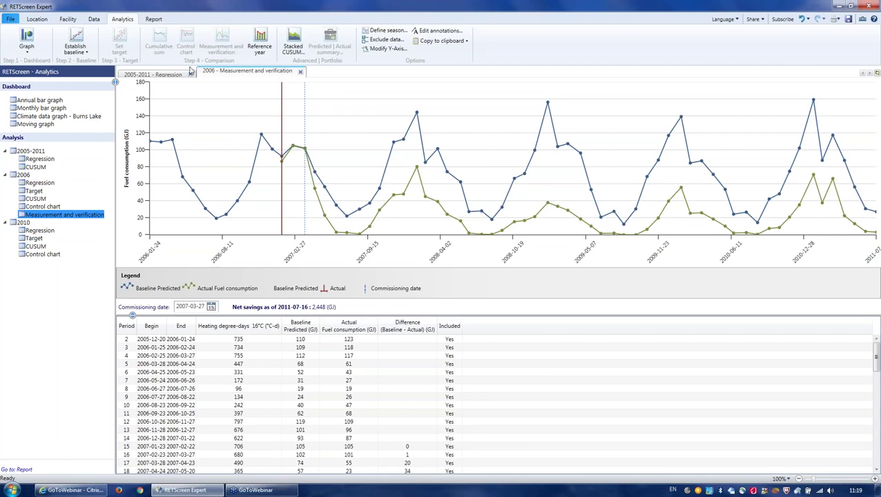
- Examine the Measurement and verification (2006) section of the performance report and return to the analytics worksheet
click(154, 19)
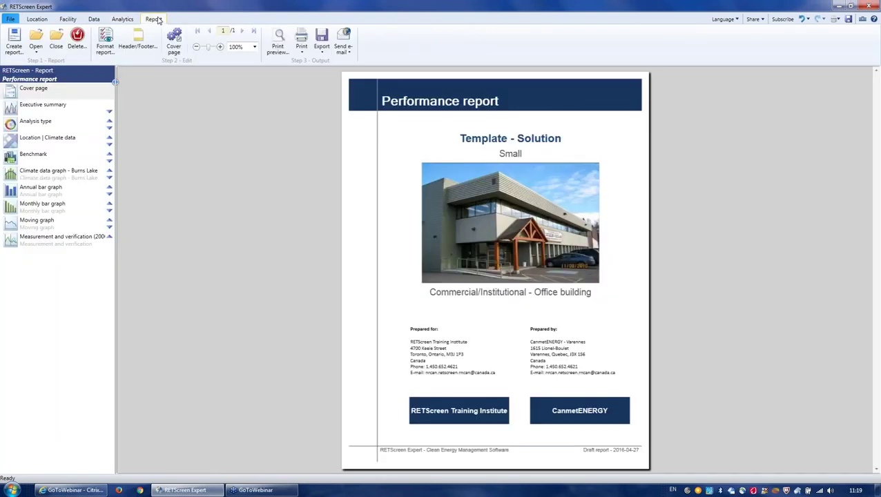
click(63, 241)
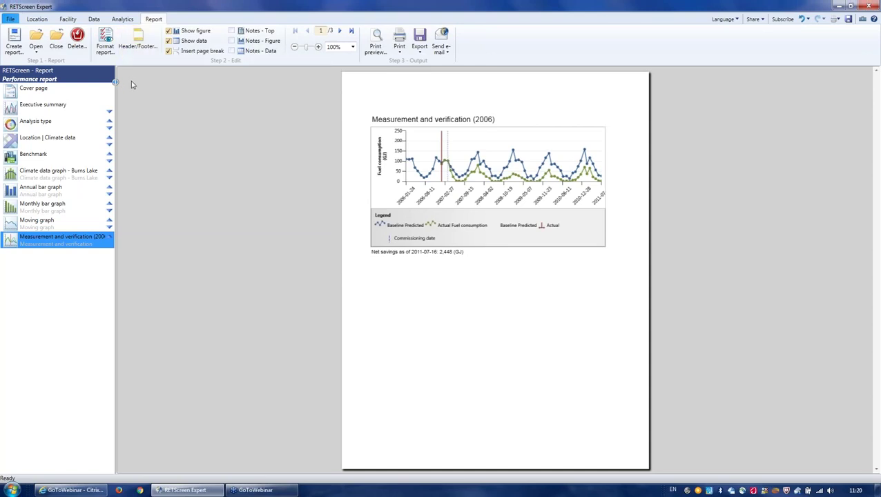
click(123, 21)
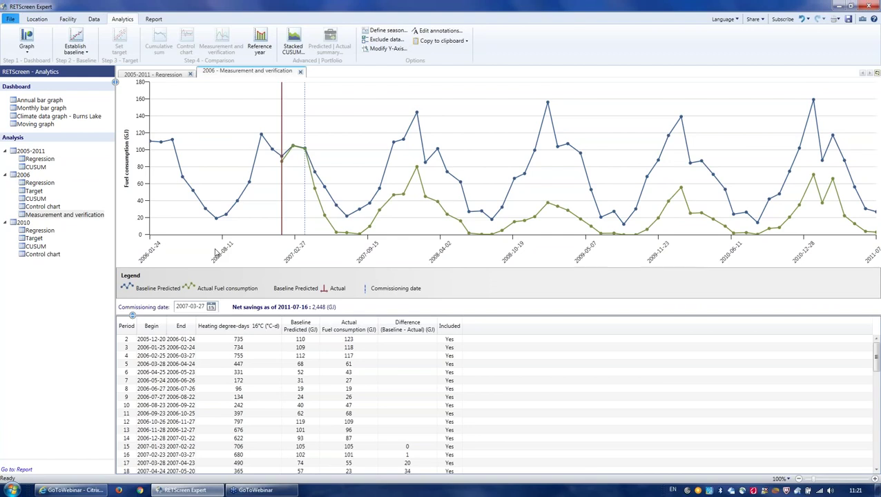
- Create a Commercial/Institutional Office - Large project with the Virtual energy analyzer from the home page, without saving the current changes
click(10, 20)
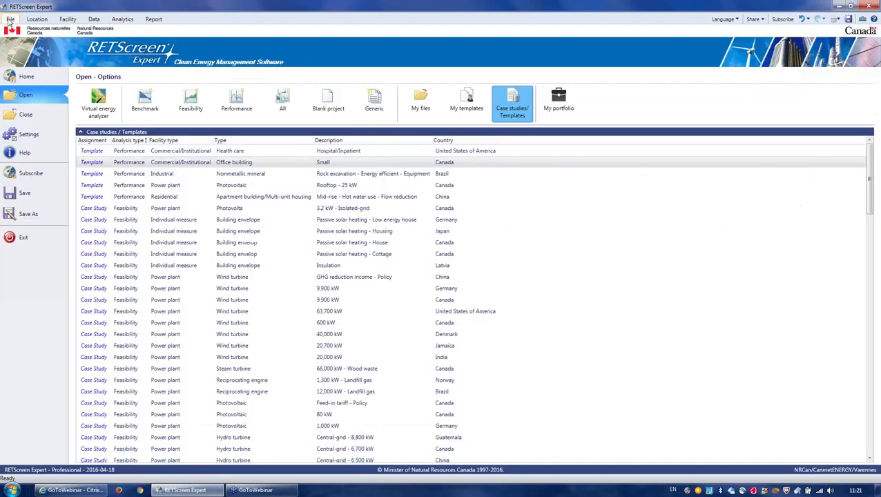
click(27, 78)
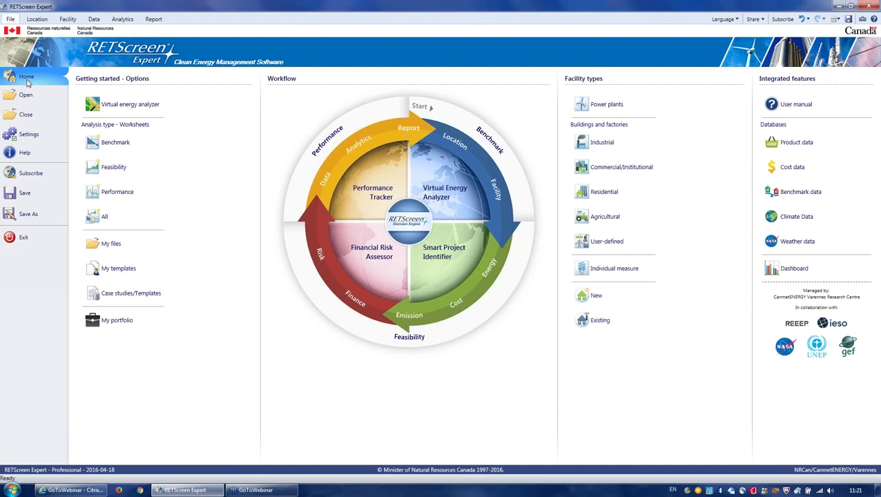
click(127, 106)
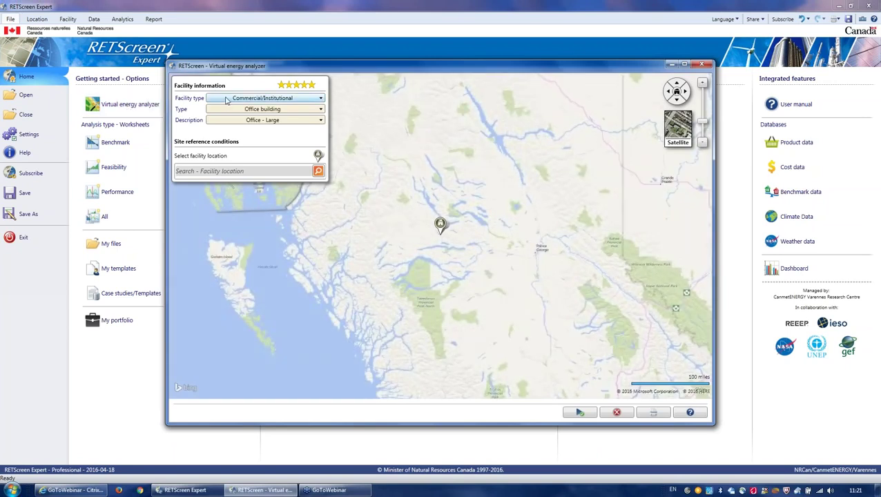
click(578, 412)
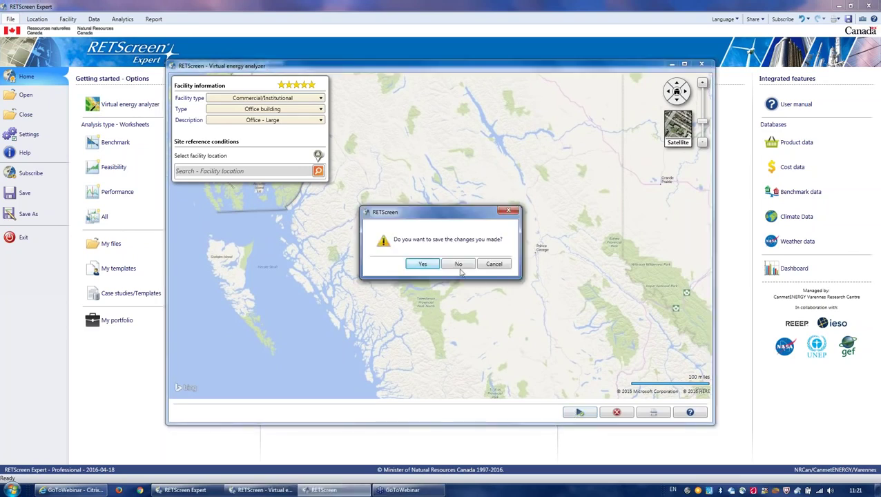
click(458, 265)
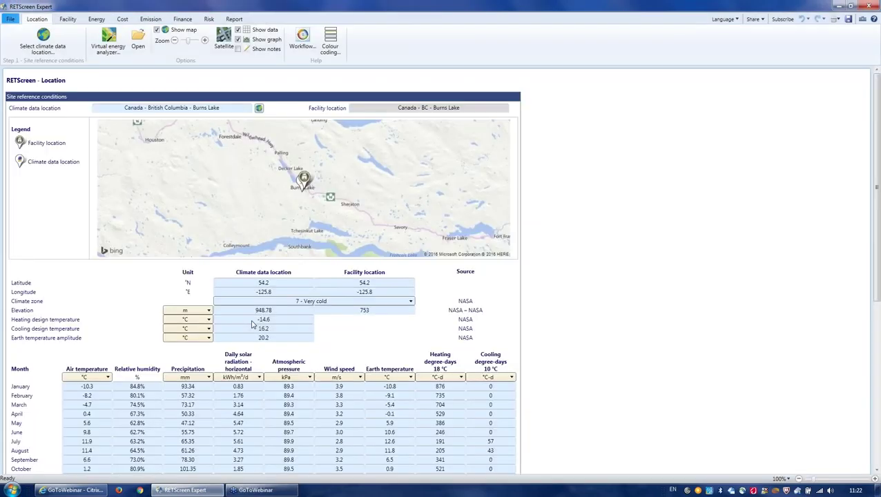
- View the home page and the emission analysis, and browse the country - region options for the base case electricity system
click(11, 19)
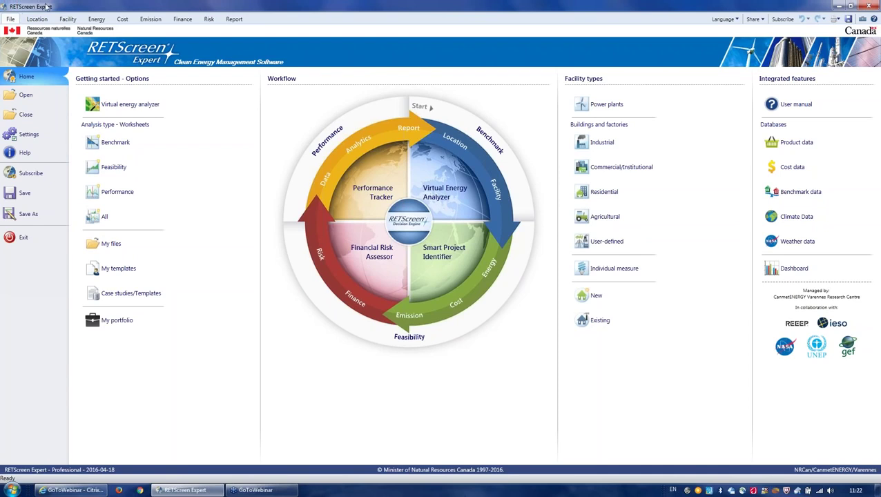
click(149, 20)
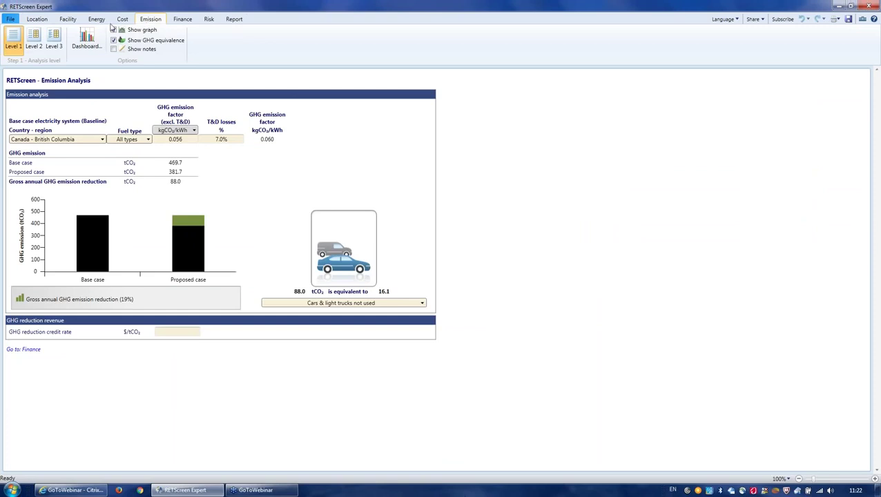
click(102, 140)
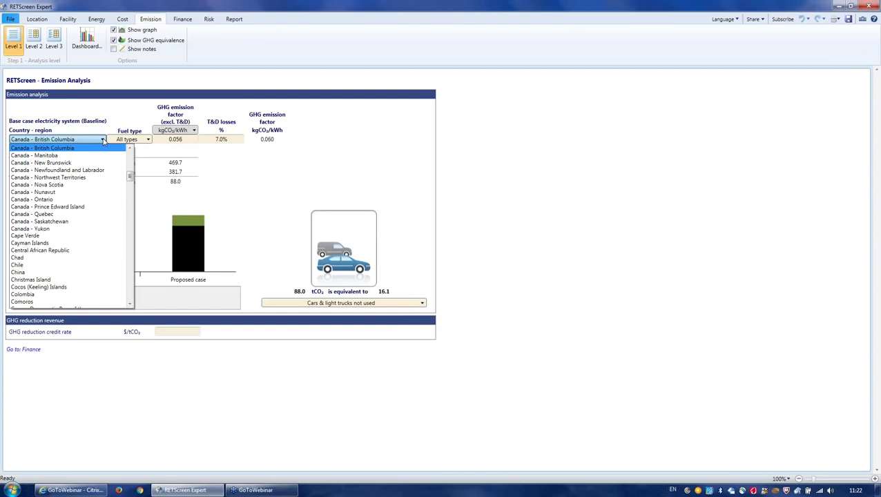
drag(130, 176, 127, 161)
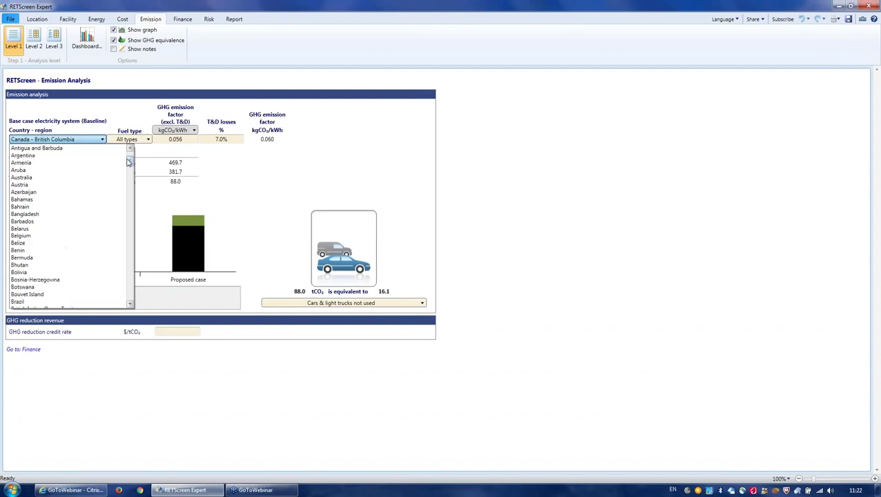
- Read the Emission Analysis help topic and recheck the country - region list without changing the selection
key(F1)
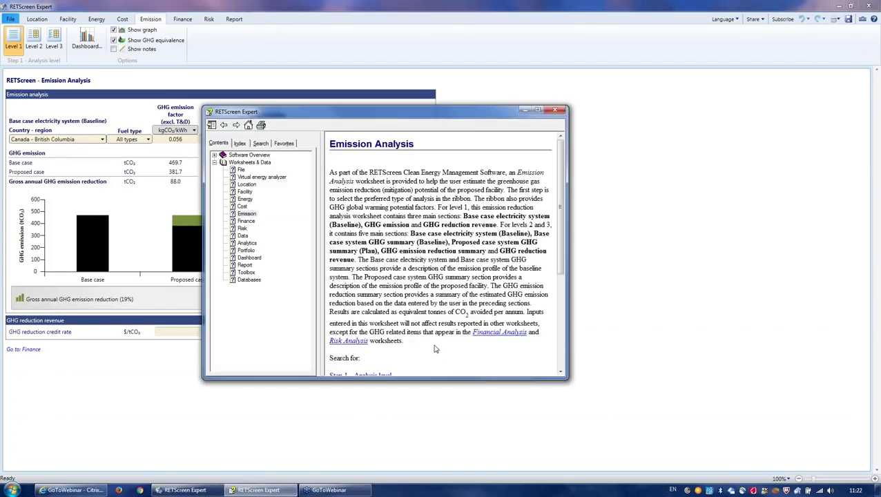
scroll(435, 349, down, 3)
scroll(435, 348, down, 3)
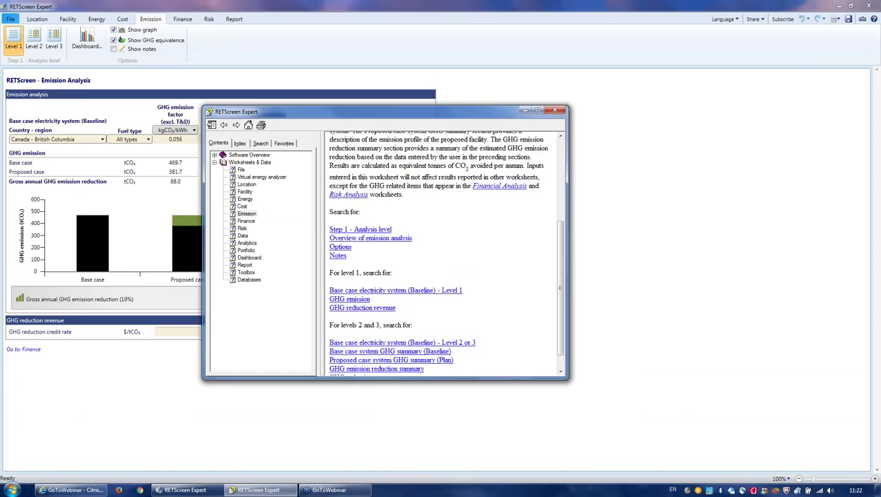
scroll(506, 307, down, 1)
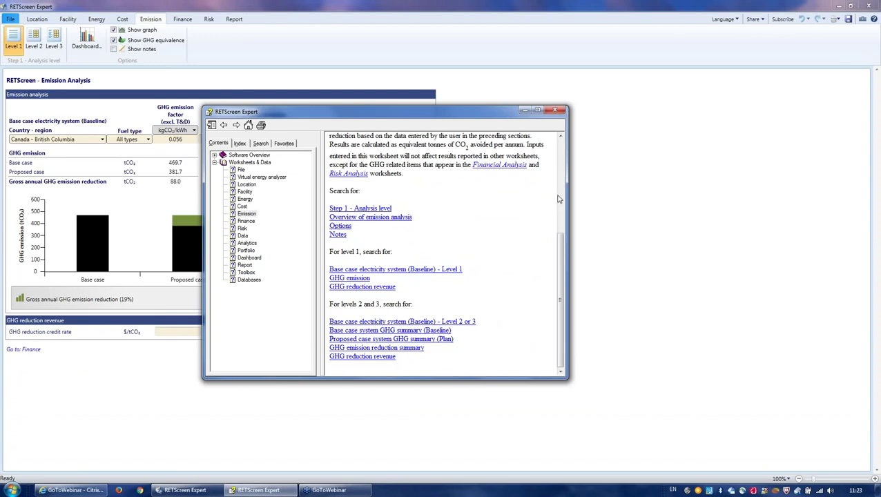
click(558, 112)
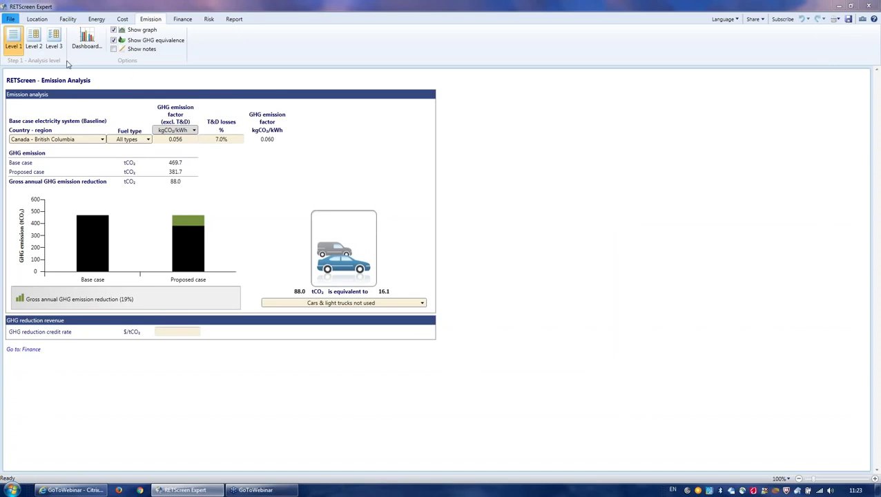
click(67, 140)
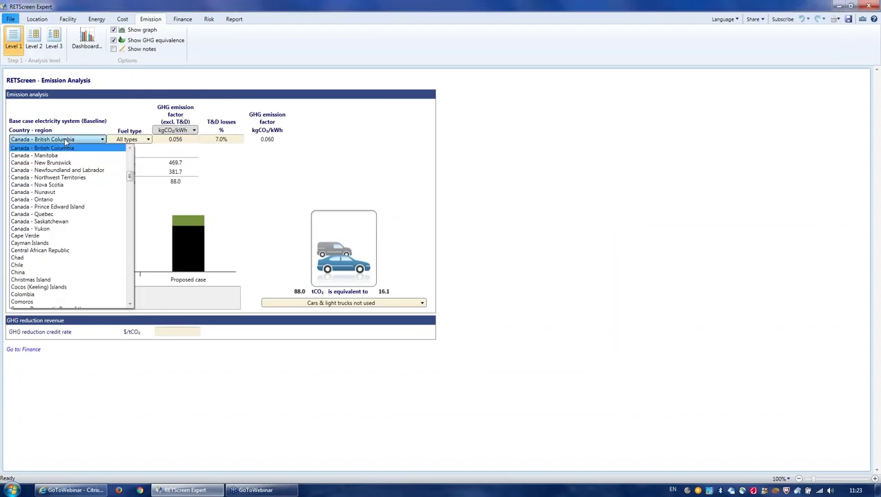
click(66, 140)
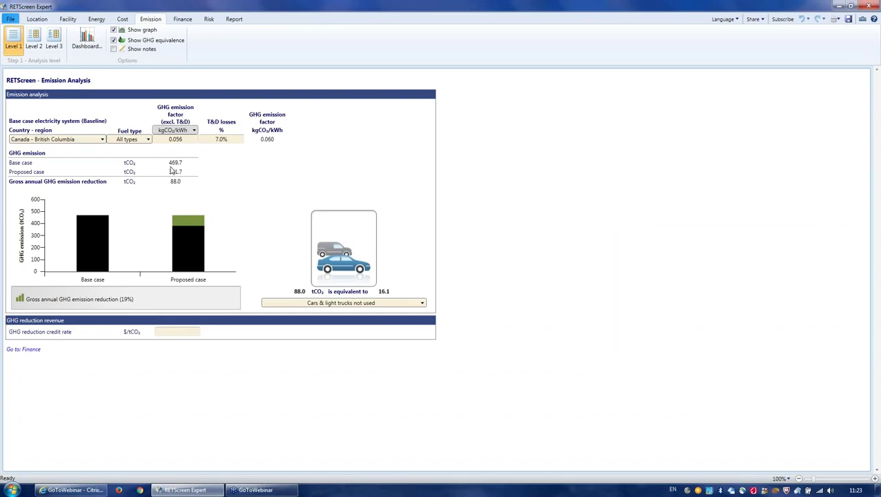
- Switch the emission analysis to Level 2, add a Biomass row to the base case electricity system, and view the available fuel types
click(36, 46)
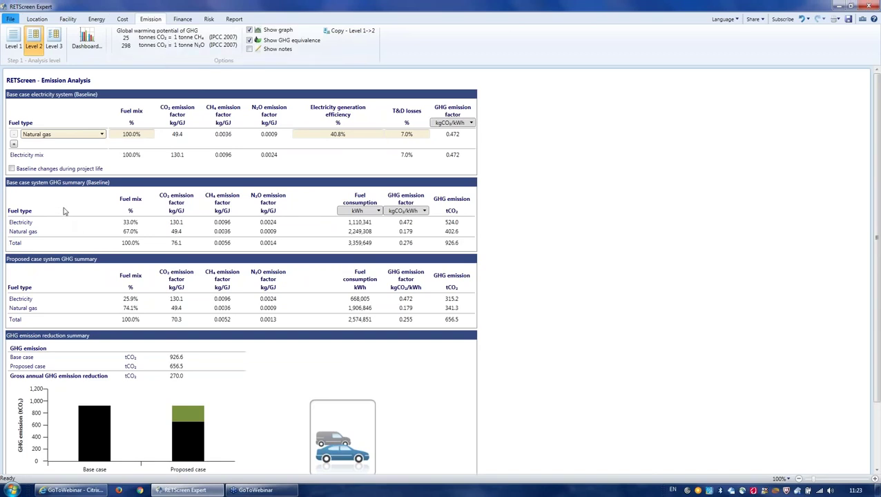
click(14, 144)
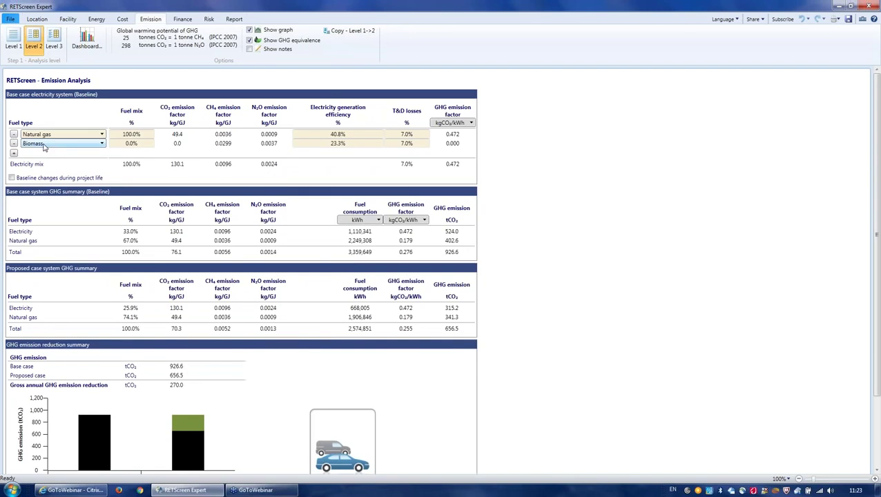
click(44, 144)
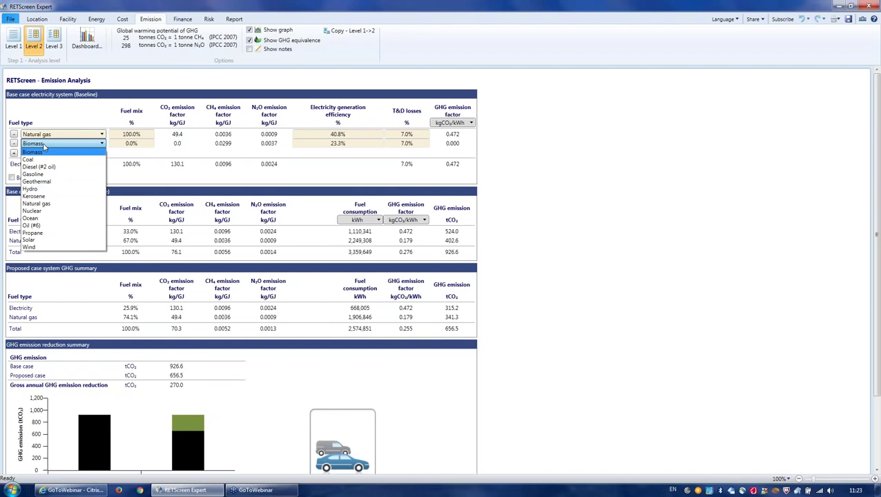
click(117, 171)
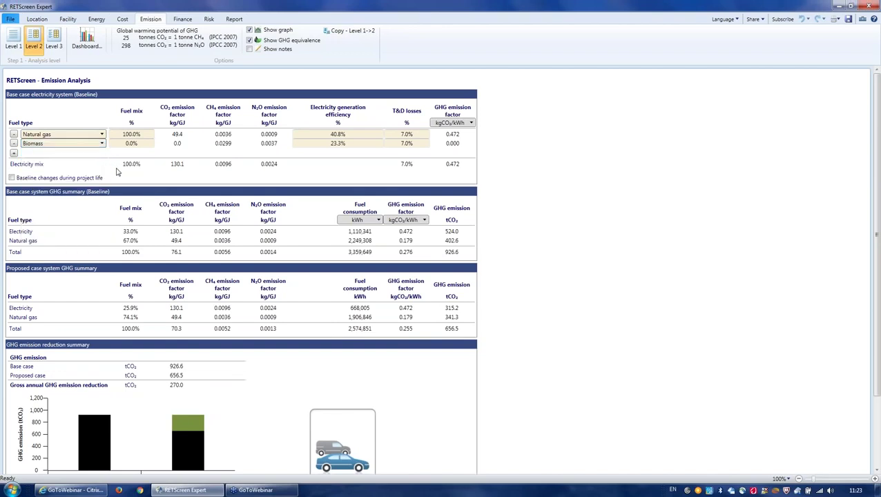
- Enable baseline changes during the project life with 6 as the year of change, and switch the emission analysis to Level 3
click(11, 178)
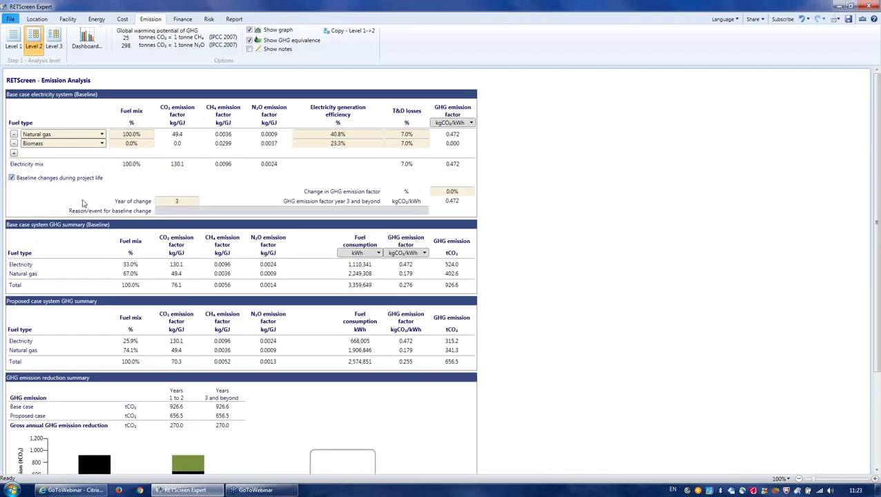
click(196, 199)
text(6)
click(54, 47)
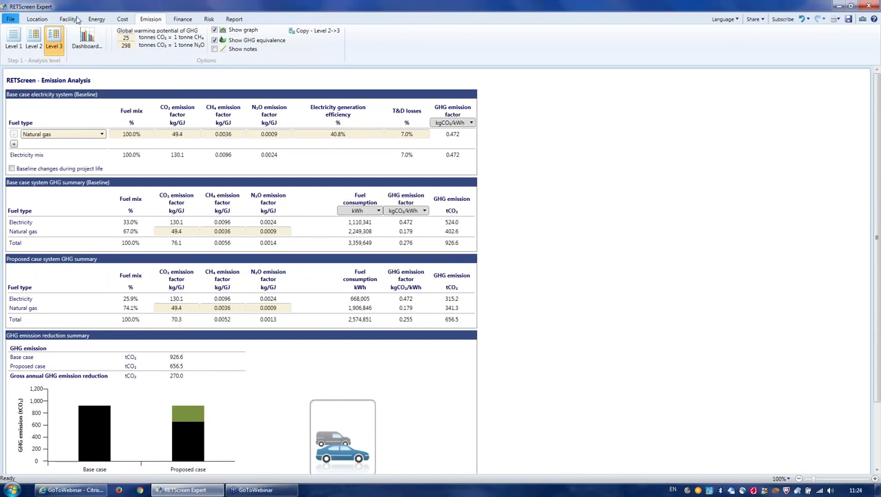
- Switch to the PowerPoint presentation and start the slide show from the Attendee Survey slide
click(10, 19)
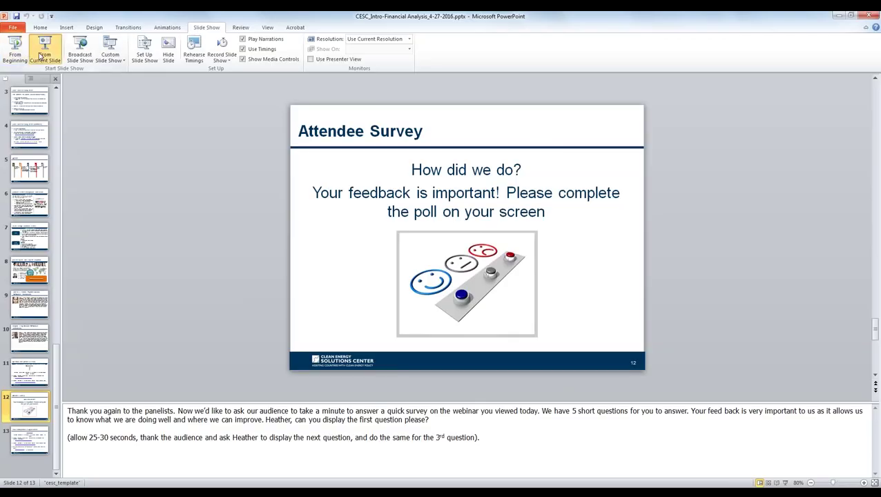
click(38, 51)
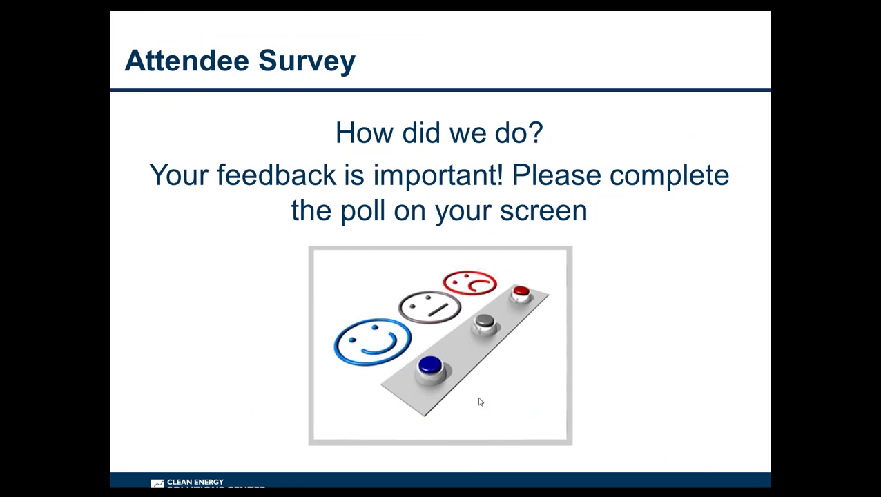